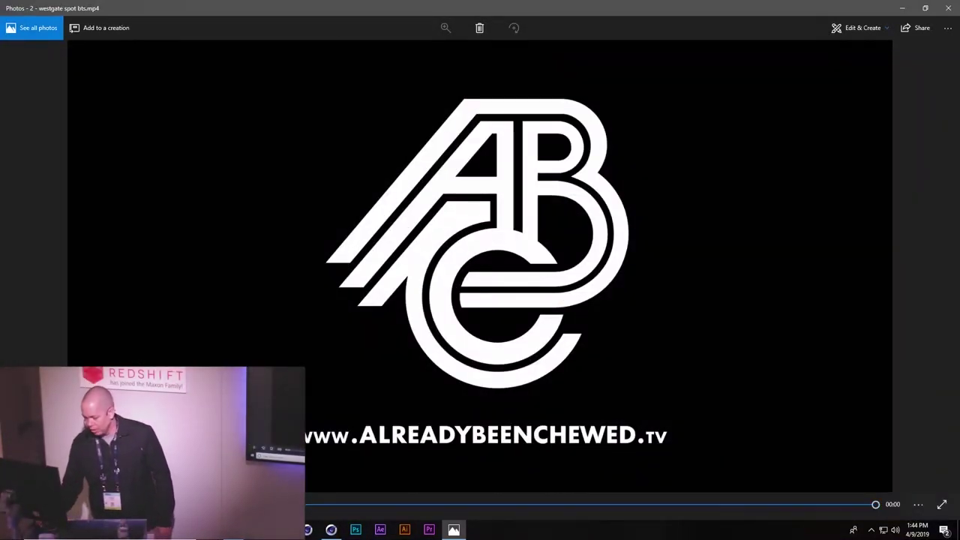
Play the westgate spot bts video, skip through it to around the middle, and close it
key("space")
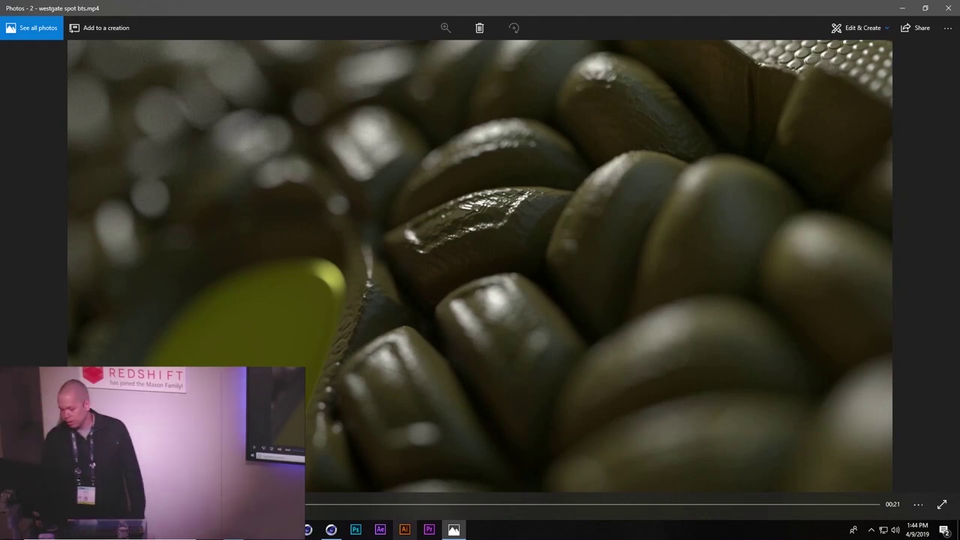
left_click(515, 506)
left_click_drag(514, 508, 556, 507)
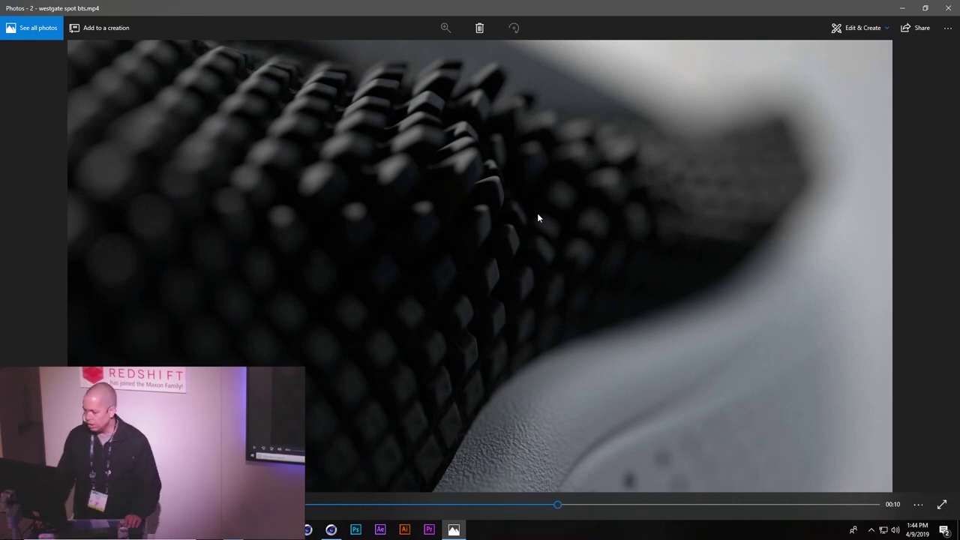
left_click(949, 9)
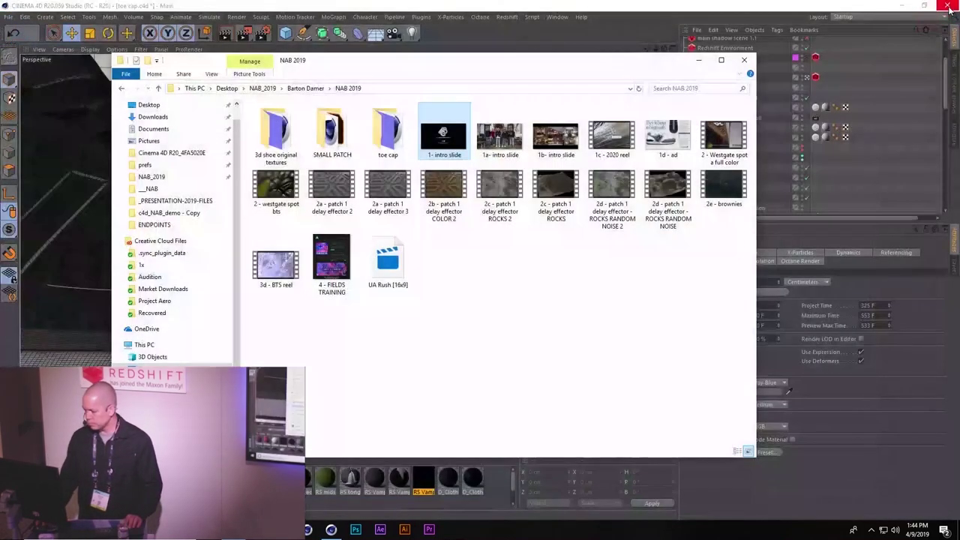
Switch to Cinema 4D and preview the toe cap shoe animation from its first frame
left_click(510, 15)
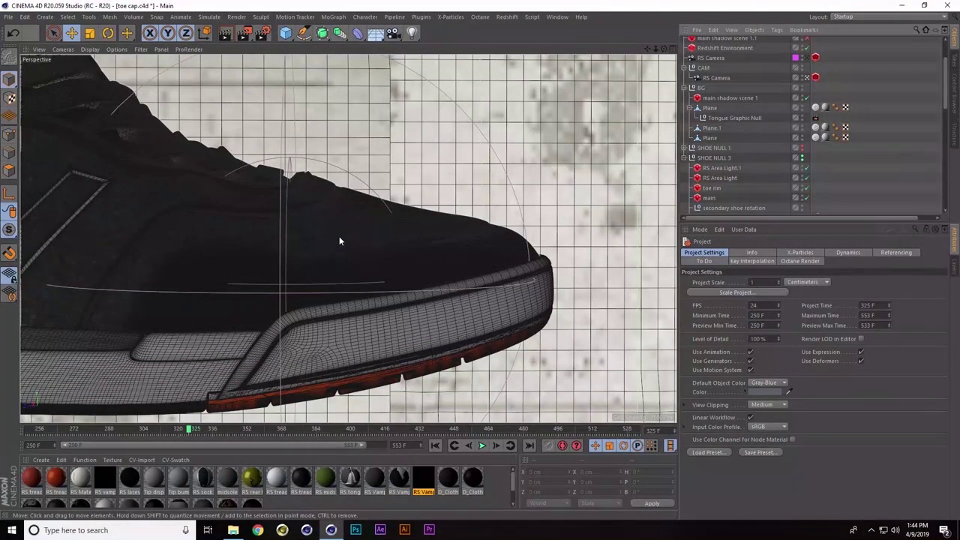
left_click(435, 446)
left_click(482, 445)
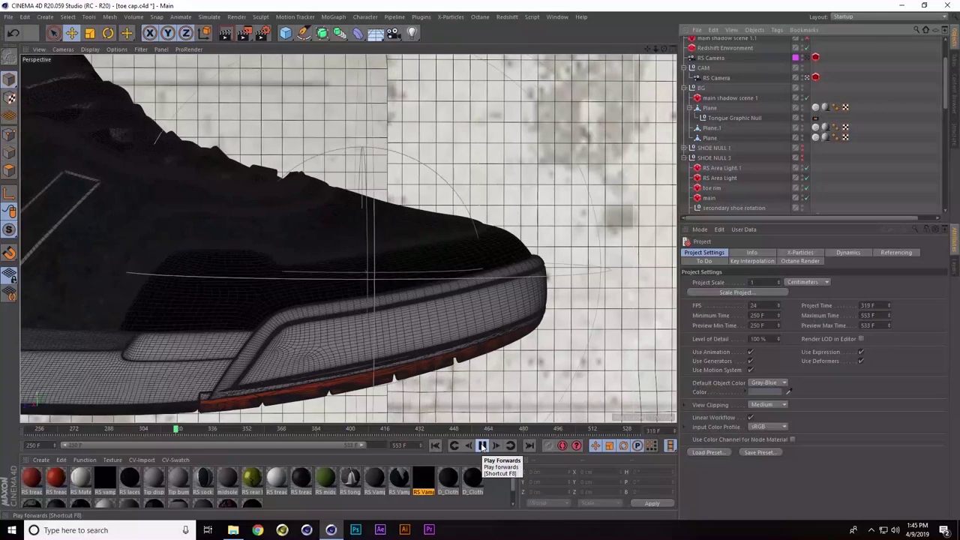
left_click(483, 446)
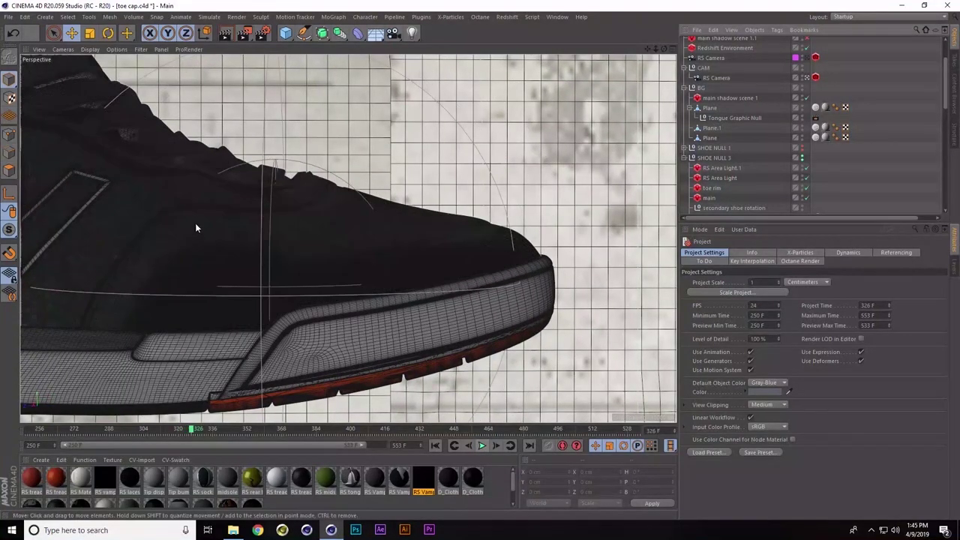
Create a new empty project and add a plane primitive
left_click(8, 17)
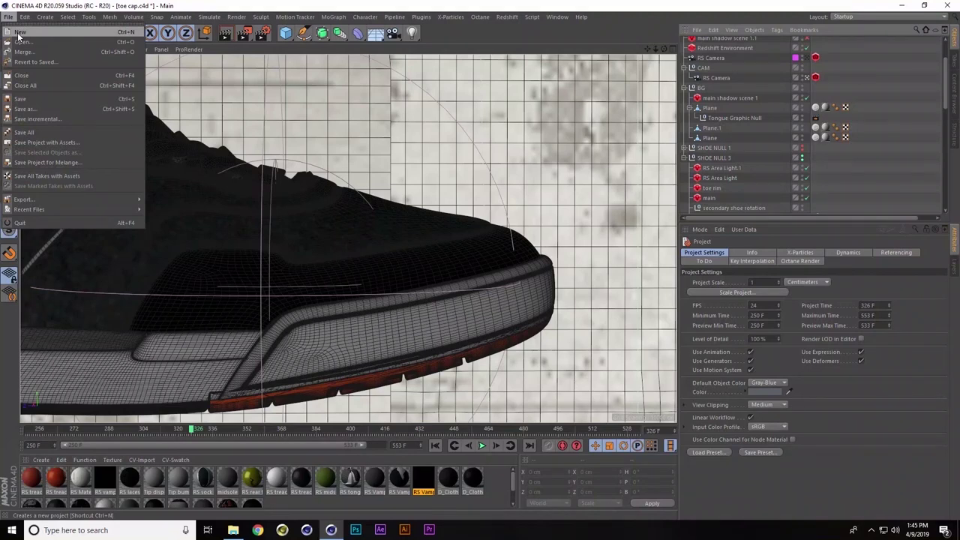
left_click(20, 33)
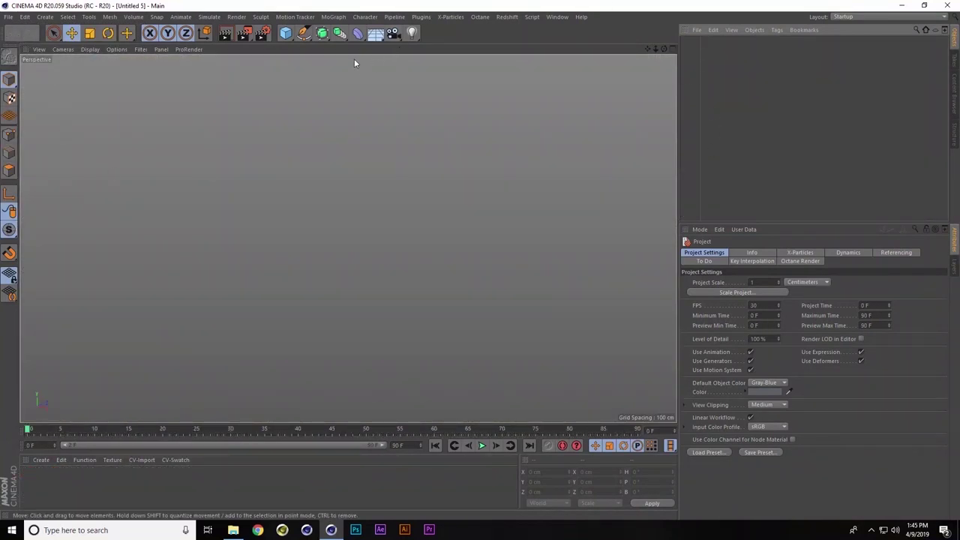
left_click(284, 34)
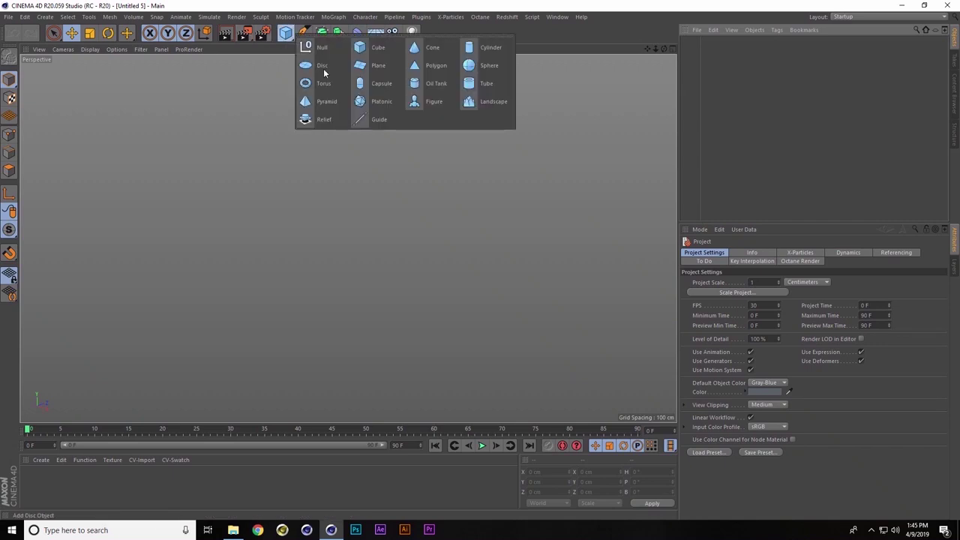
left_click(377, 66)
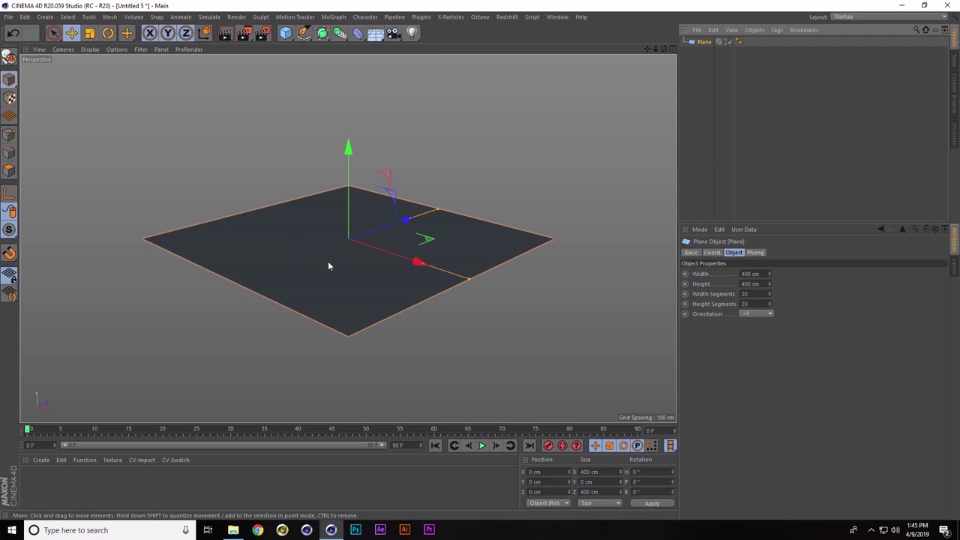
Open the Redshift RenderView beside the plane and start an interactive render of the scene
left_click_drag(328, 266, 407, 300, "alt")
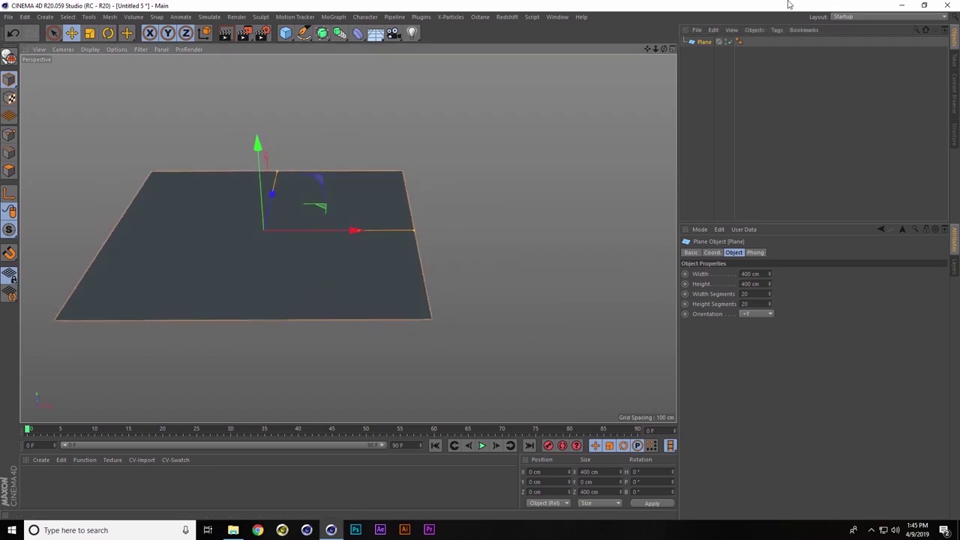
left_click_drag(647, 50, 348, 238)
left_click(510, 17)
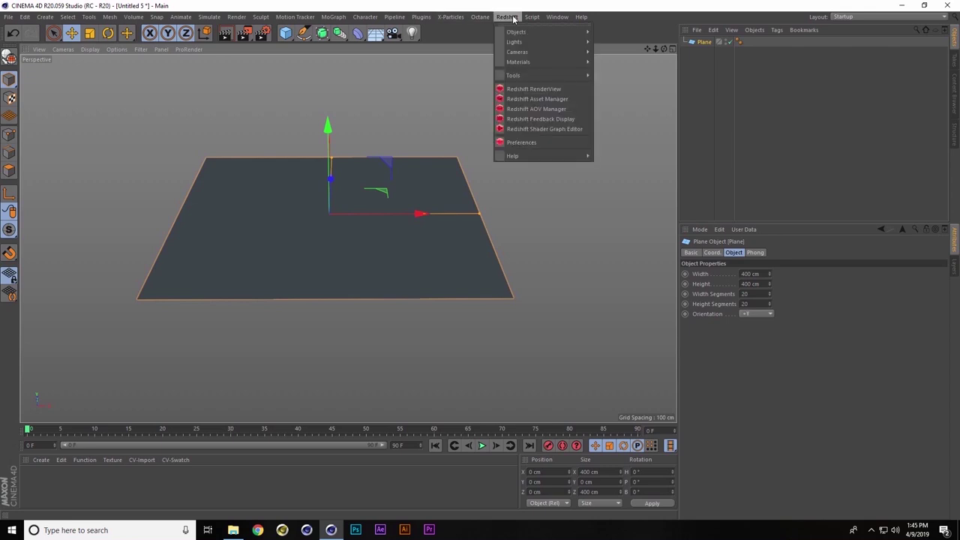
left_click(526, 88)
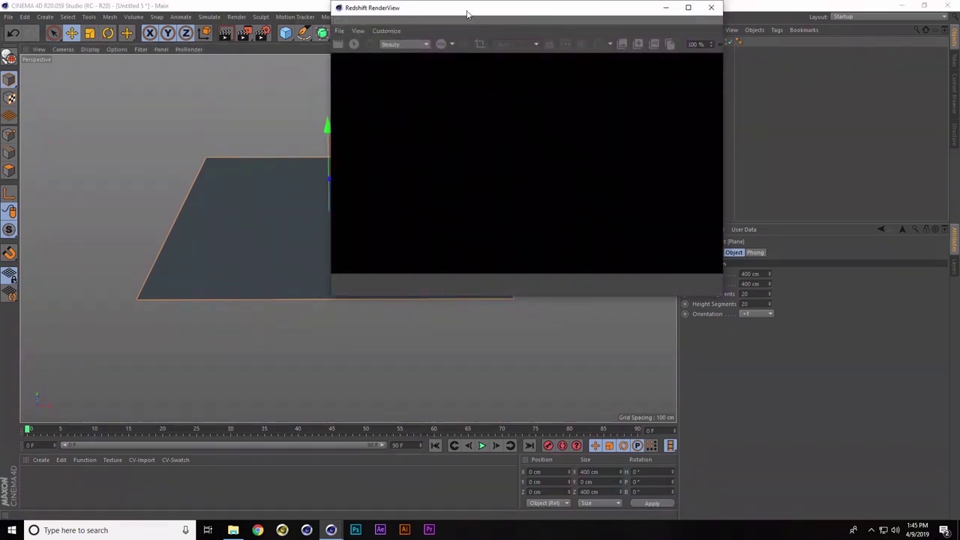
left_click_drag(472, 17, 601, 157)
left_click(486, 188)
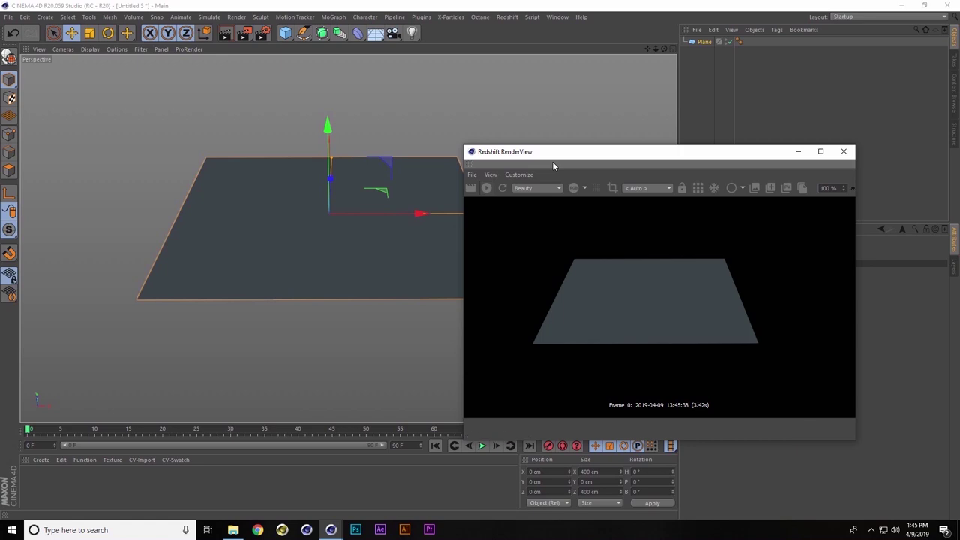
left_click_drag(567, 154, 538, 197)
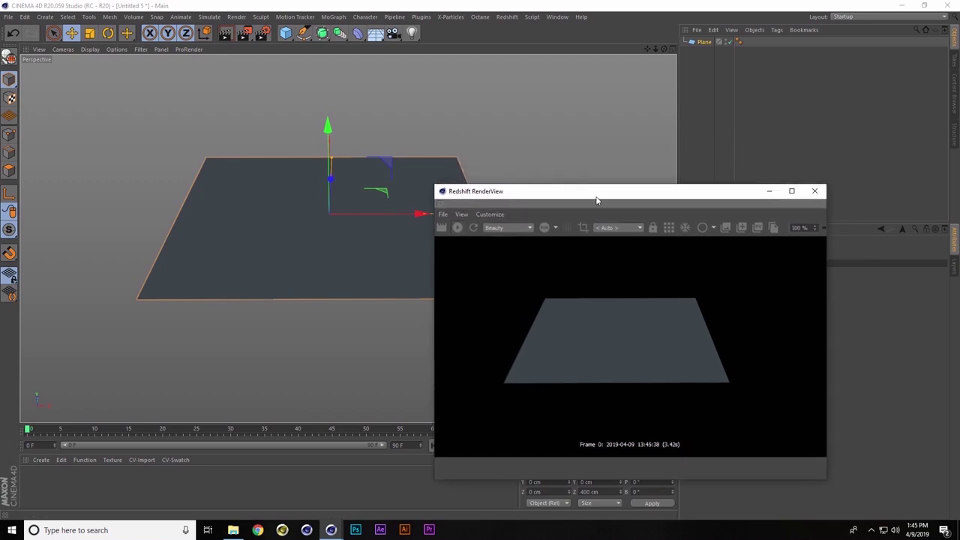
left_click_drag(597, 192, 527, 203)
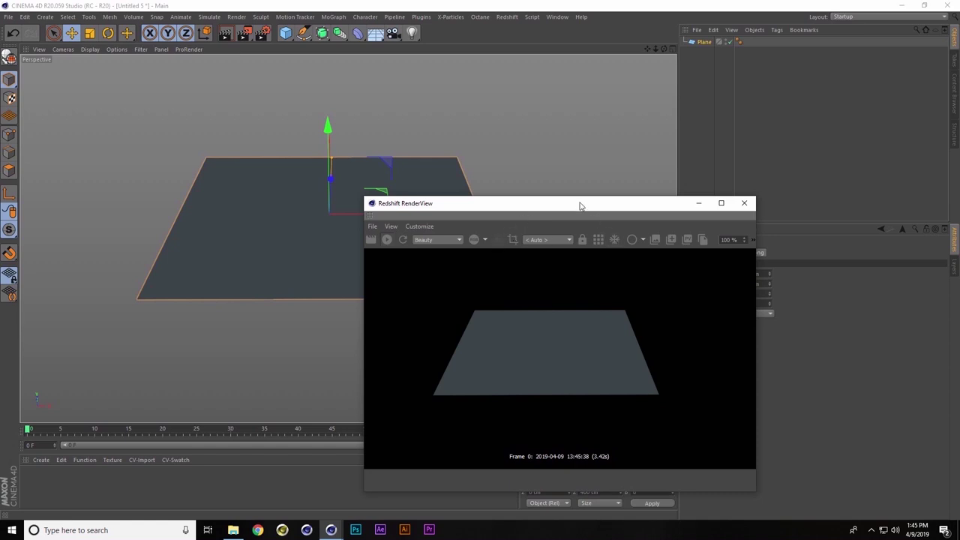
left_click_drag(580, 206, 634, 206)
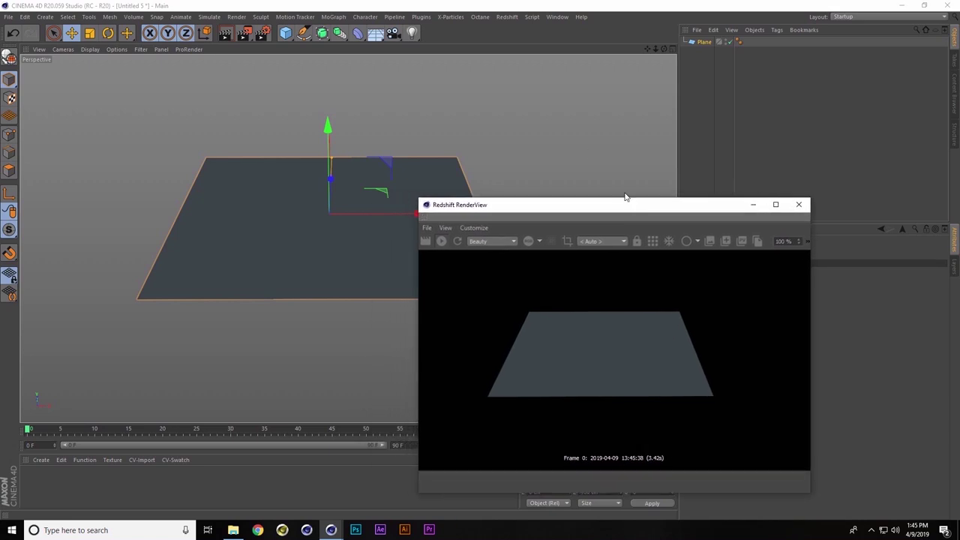
Add a Redshift area light to the scene, keeping the render window clear of the light's handles
left_click(506, 17)
mouse_move(560, 46)
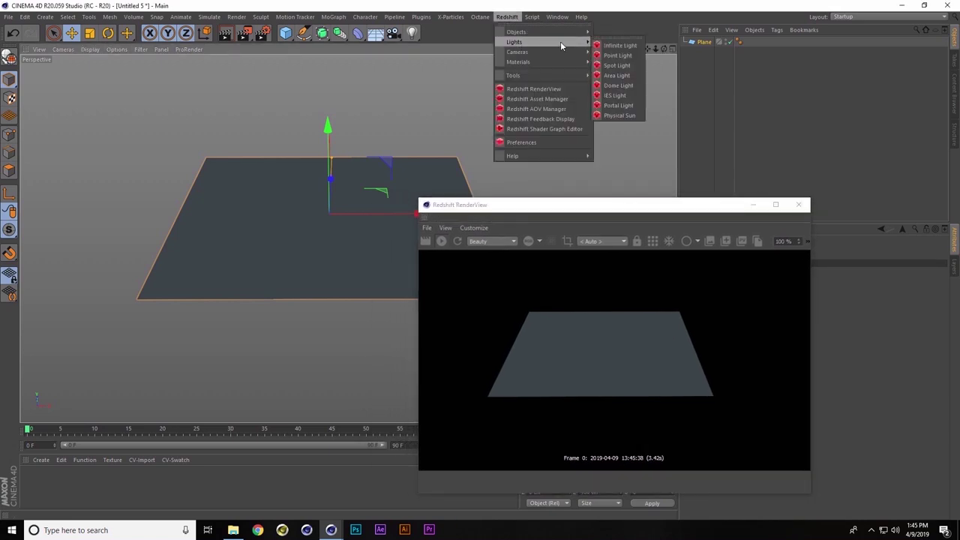
left_click(627, 75)
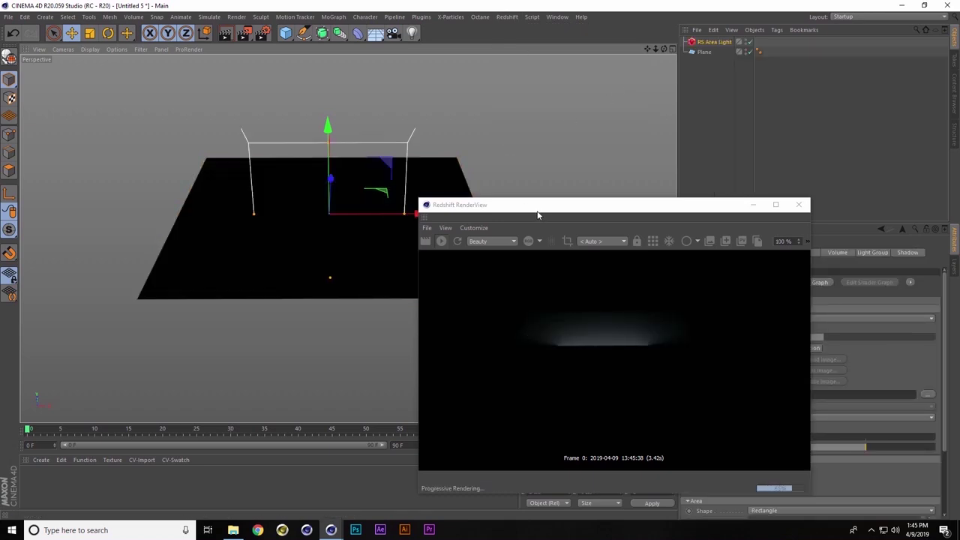
left_click_drag(535, 210, 600, 199)
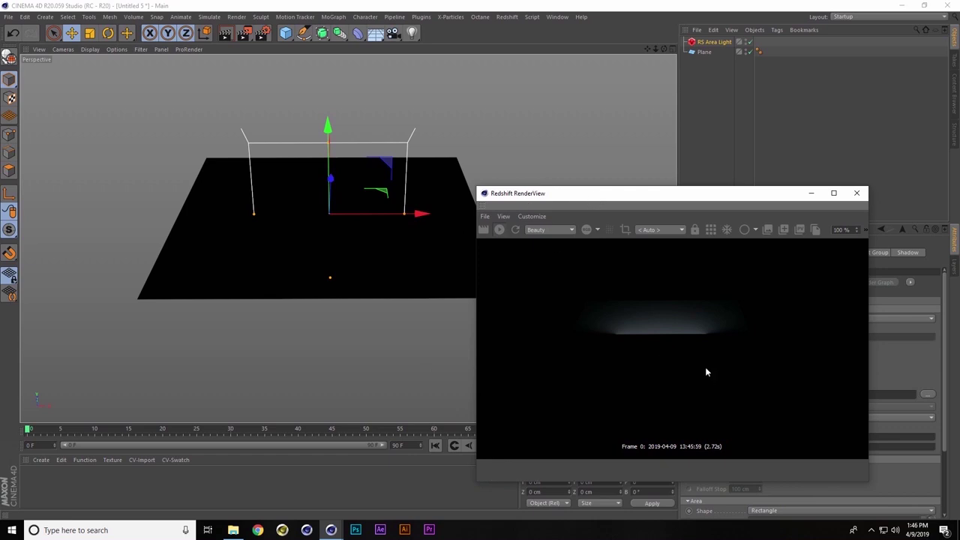
Rotate the area light's pitch to about -139° and move it above and behind the plane, to about Y 177 cm and Z 205 cm
left_click(108, 33)
left_click_drag(335, 269, 343, 91)
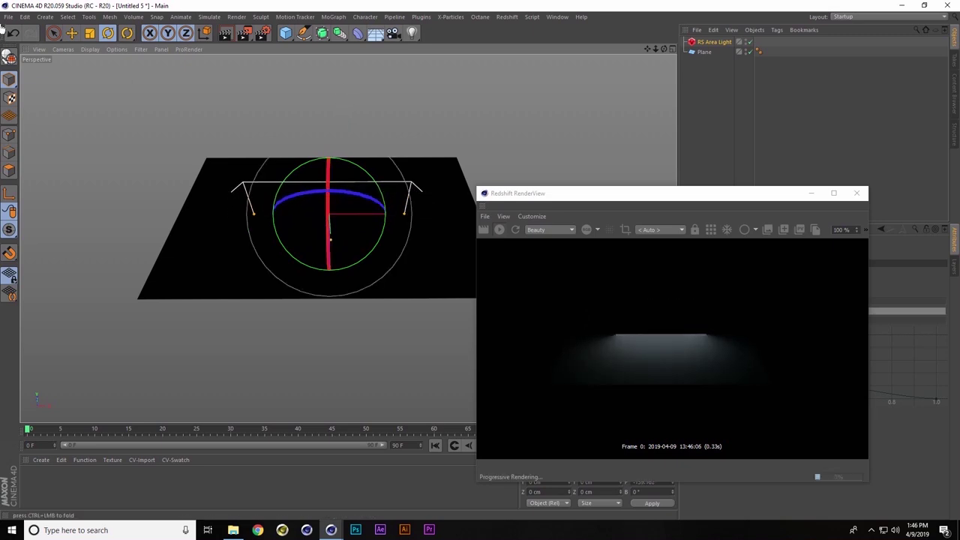
key("e")
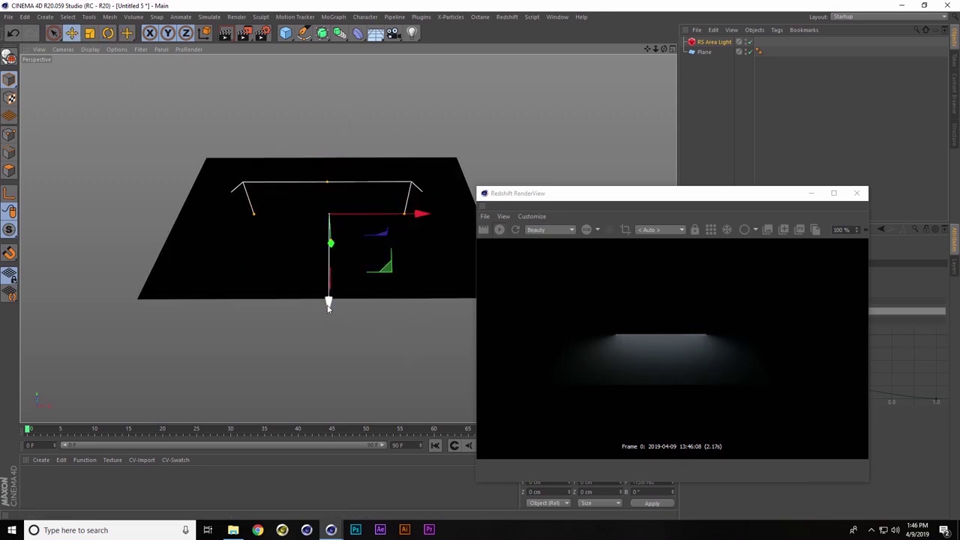
left_click_drag(329, 307, 352, 129)
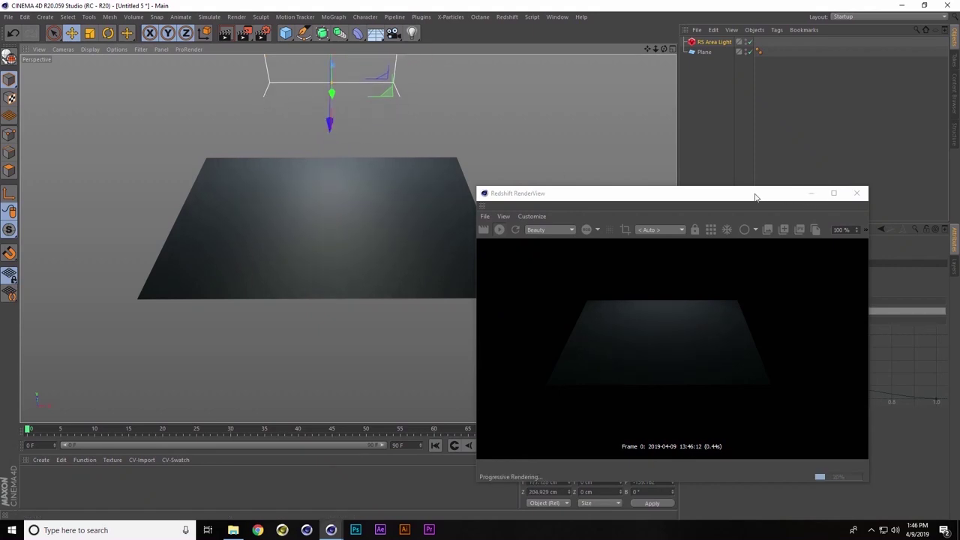
Set the area light's intensity multiplier to 10
left_click_drag(754, 194, 515, 172)
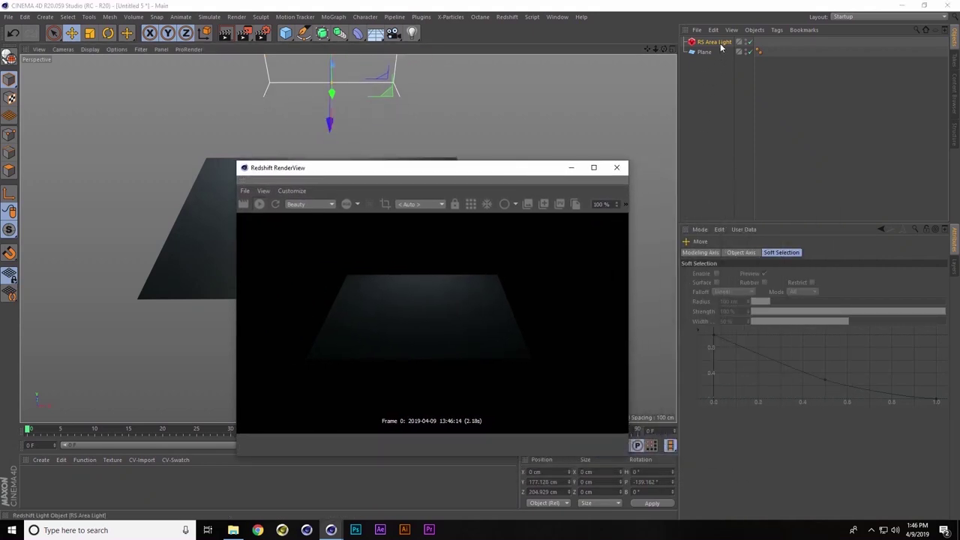
left_click(713, 42)
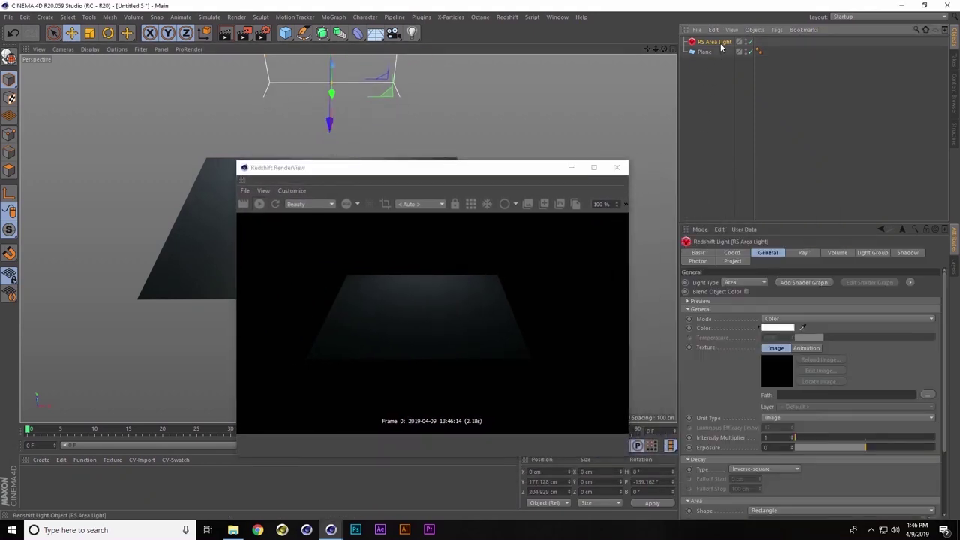
left_click(775, 436)
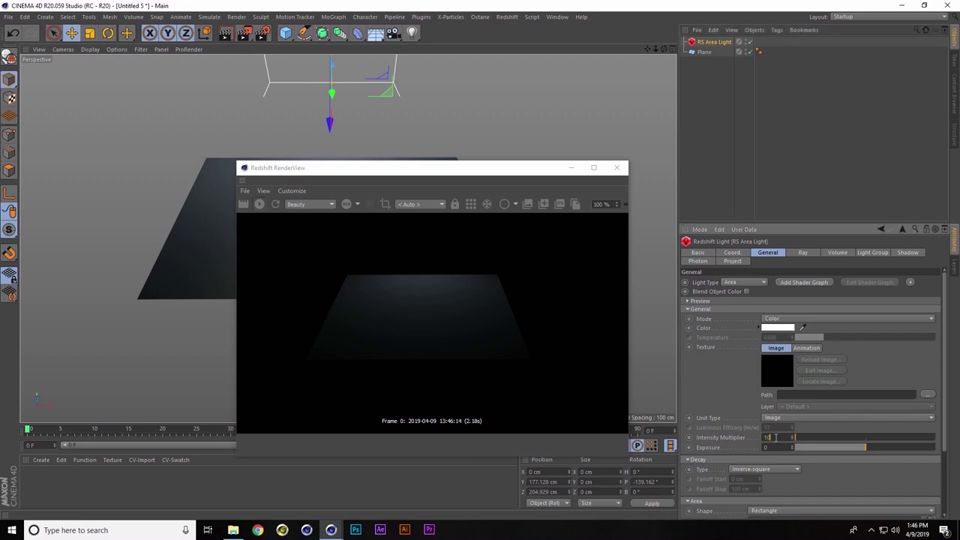
key("Return")
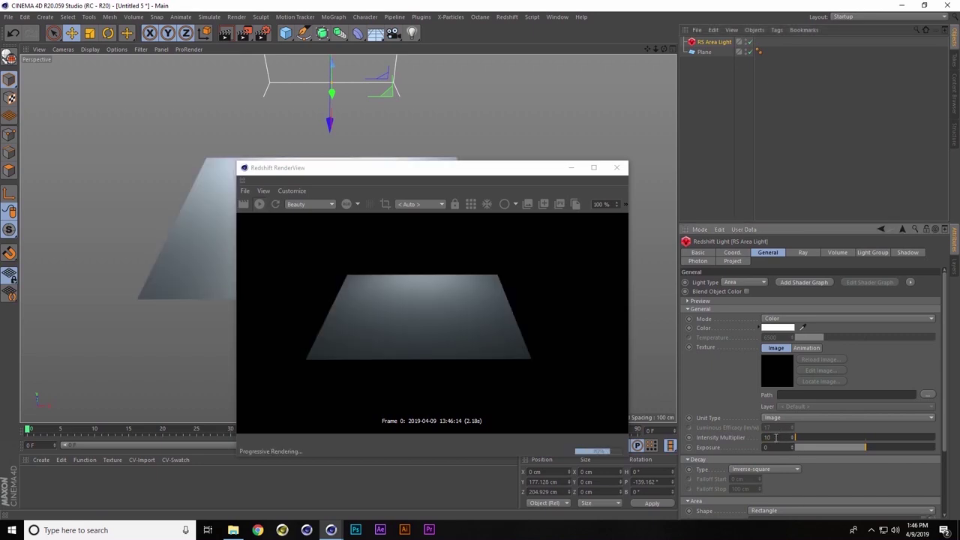
Tint the area light with a warm 40° hue at 34% saturation and reduce the saturation to a paler cream
left_click(779, 328)
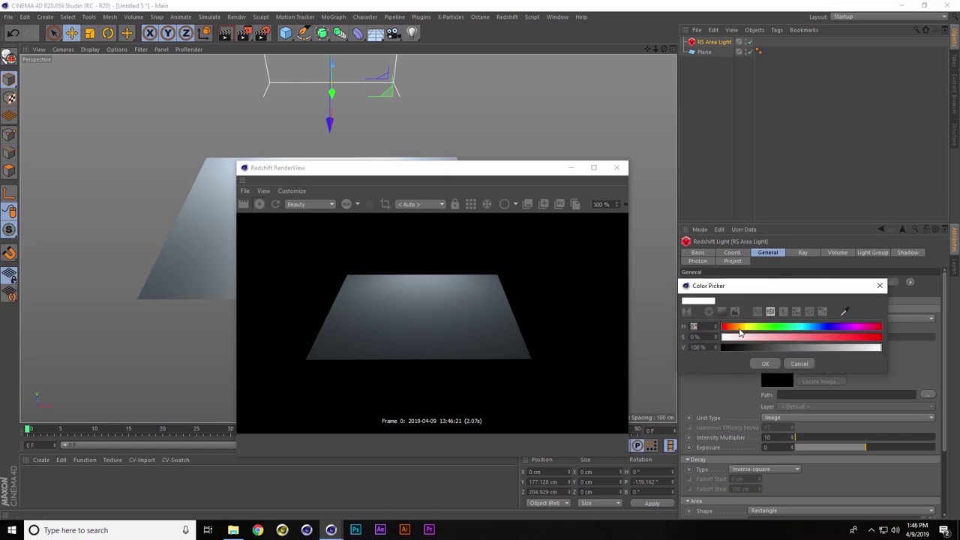
left_click(740, 327)
left_click(776, 338)
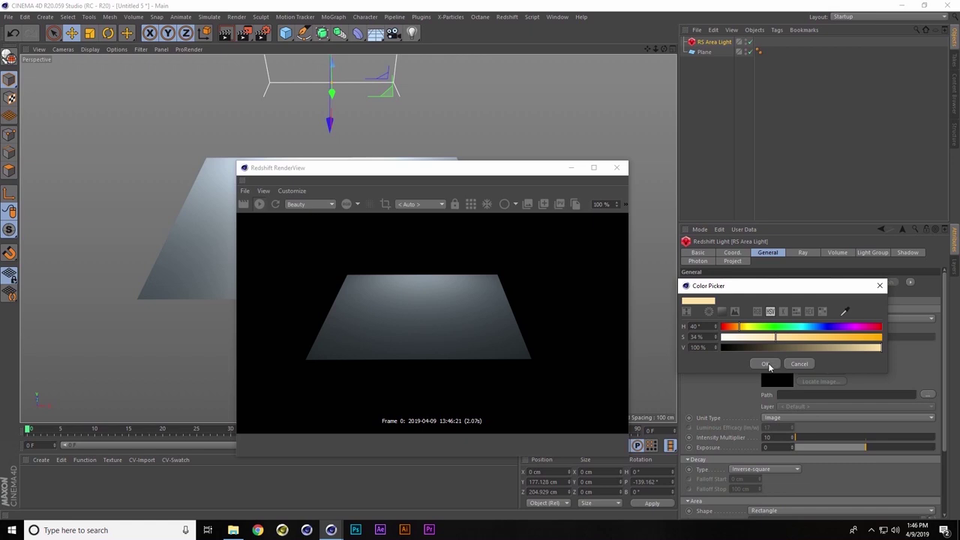
left_click(765, 365)
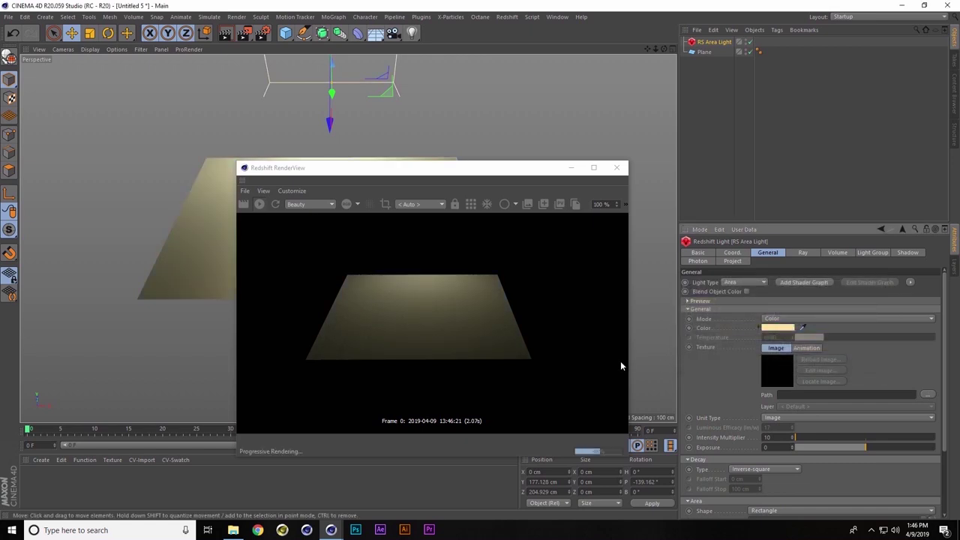
left_click(776, 327)
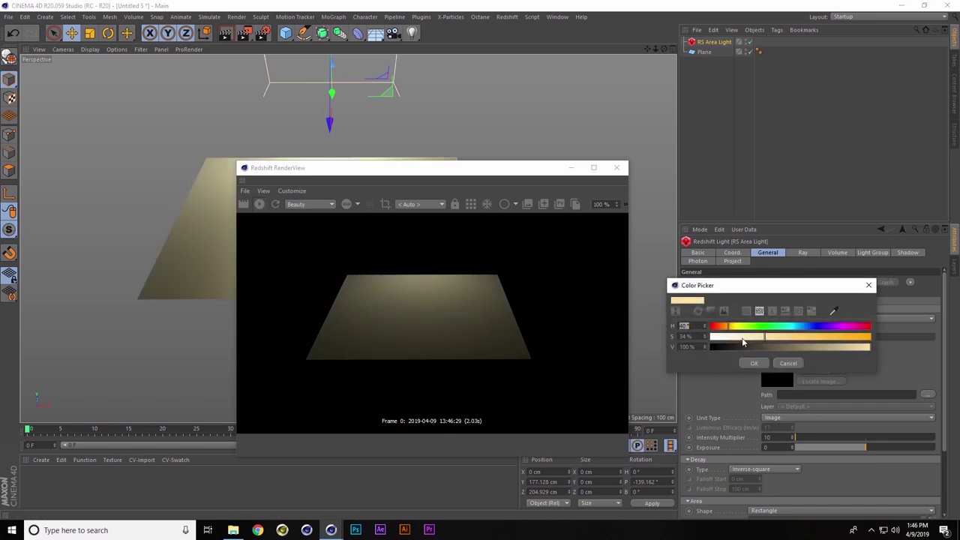
left_click(745, 363)
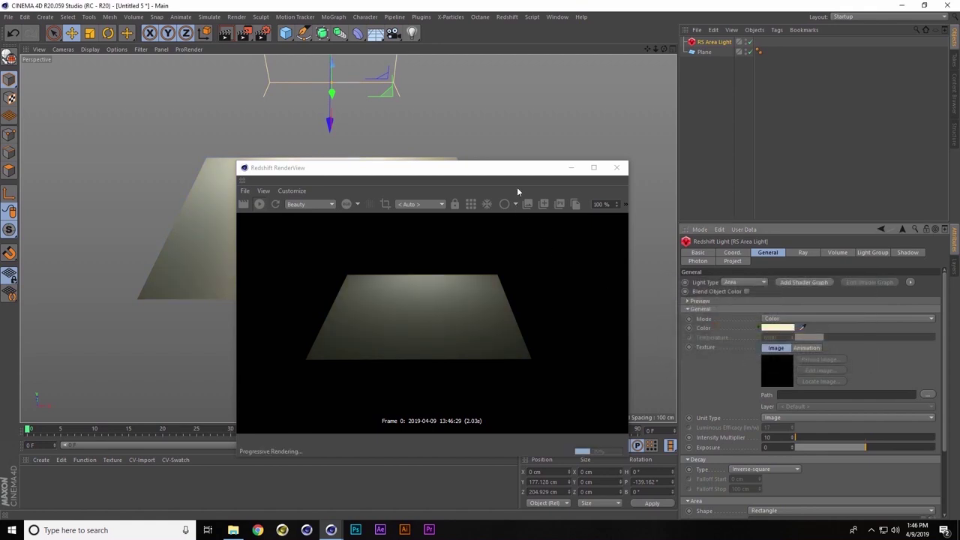
Create a new Redshift material
left_click_drag(517, 173, 659, 150)
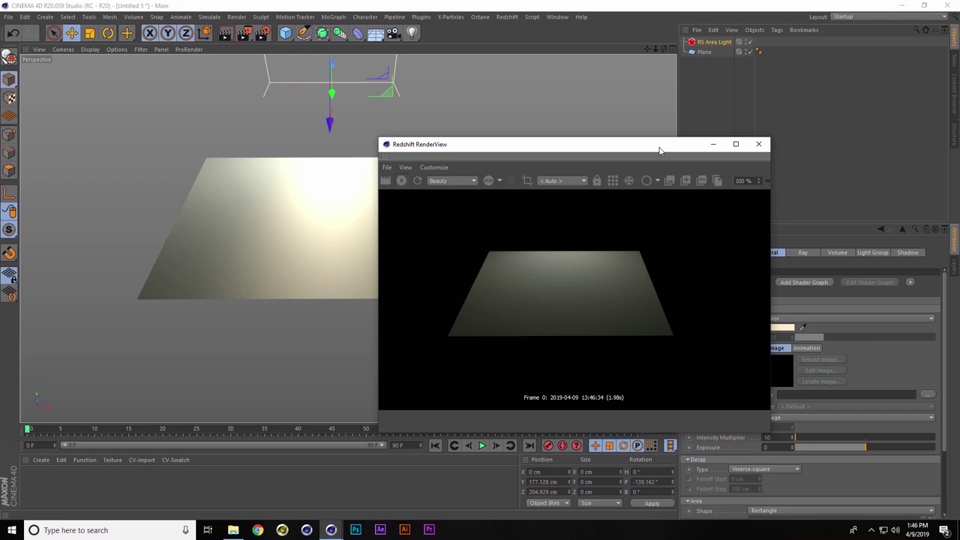
left_click(509, 18)
mouse_move(517, 61)
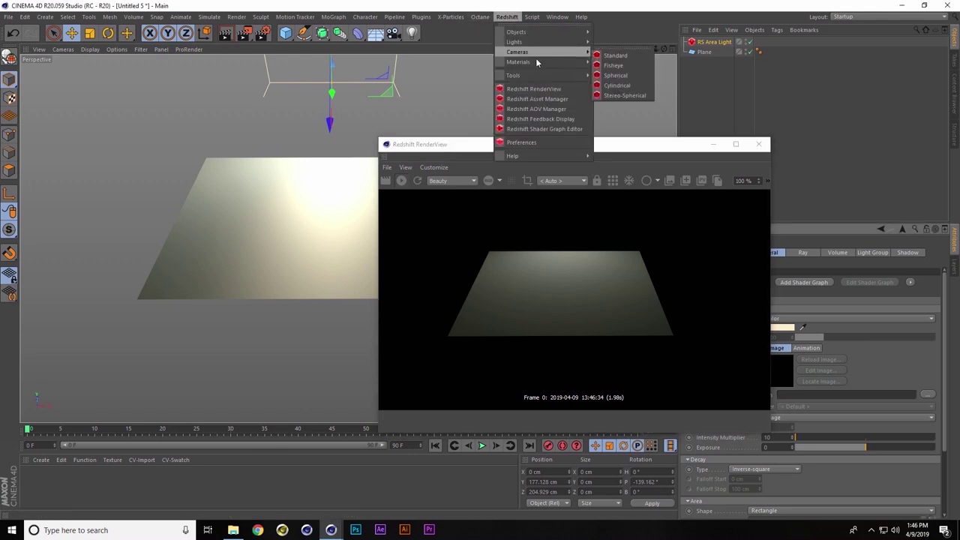
mouse_move(607, 62)
left_click(652, 63)
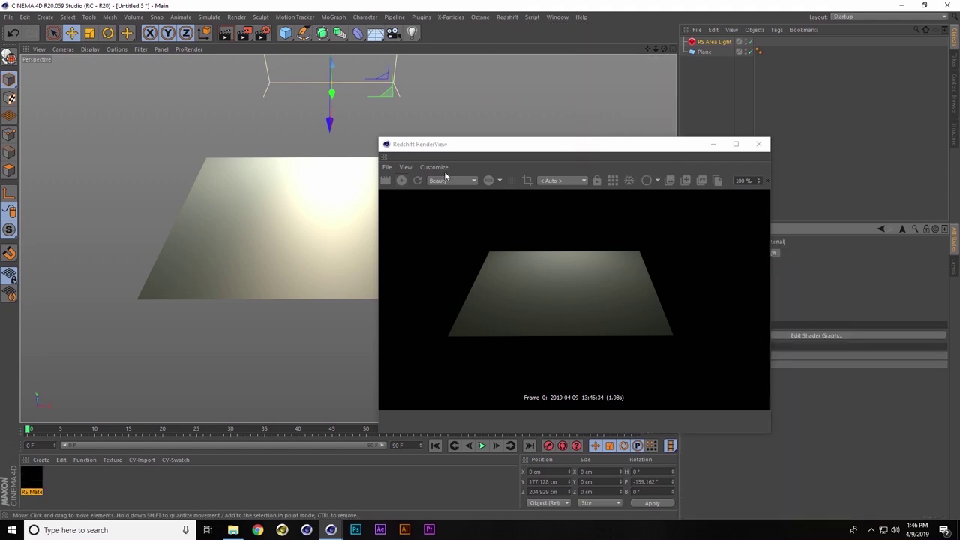
Open the new material's shader graph, enlarge its window and close the material's own editor window
double_click(33, 480)
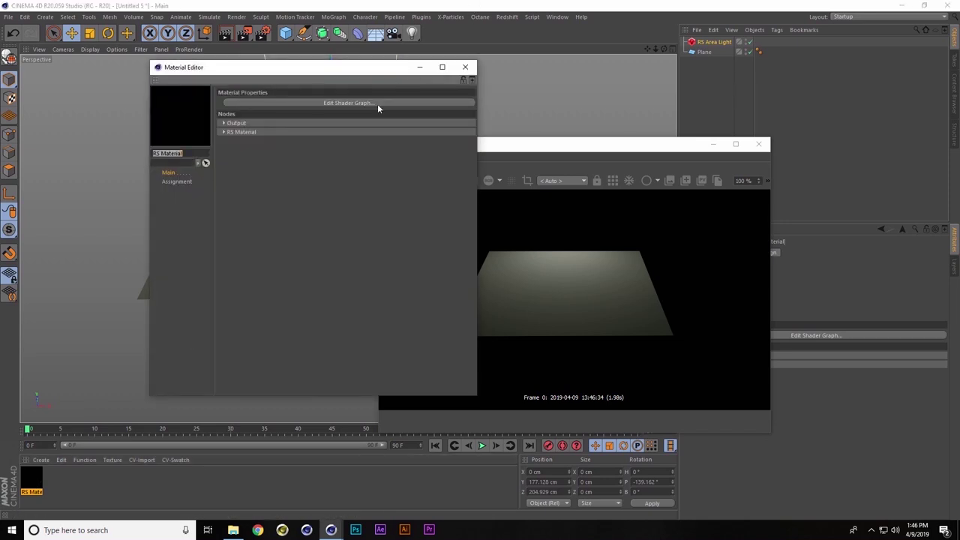
left_click(377, 103)
left_click_drag(342, 44, 338, 58)
left_click(464, 67)
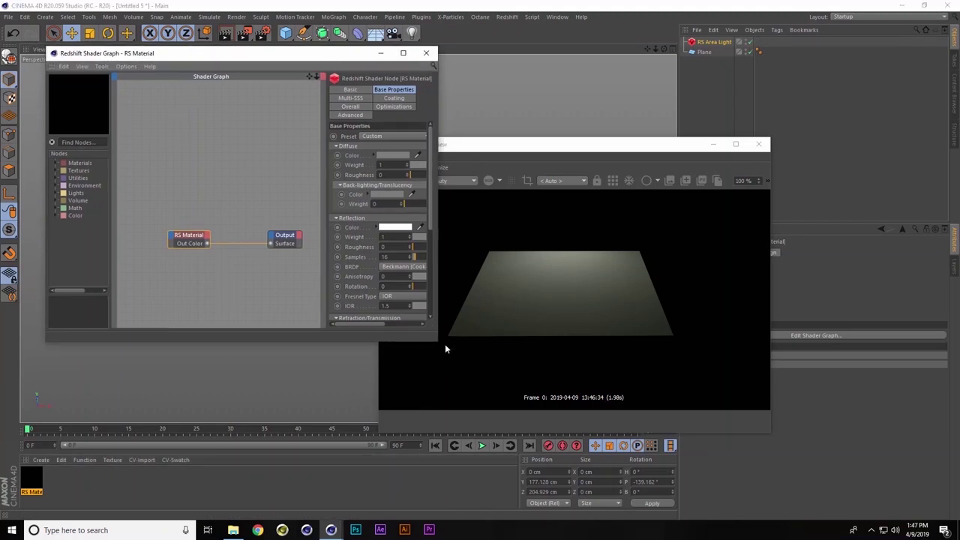
left_click_drag(439, 342, 796, 403)
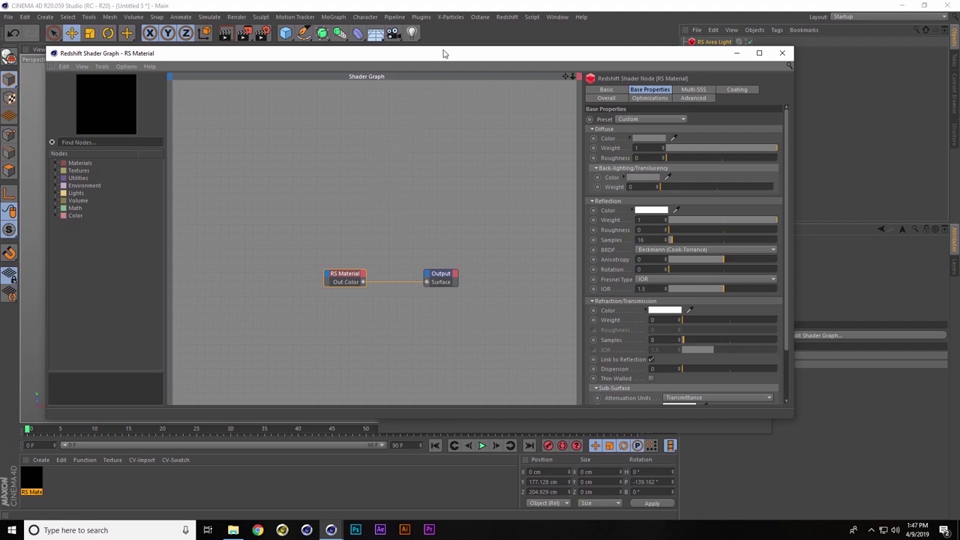
left_click_drag(443, 53, 450, 142)
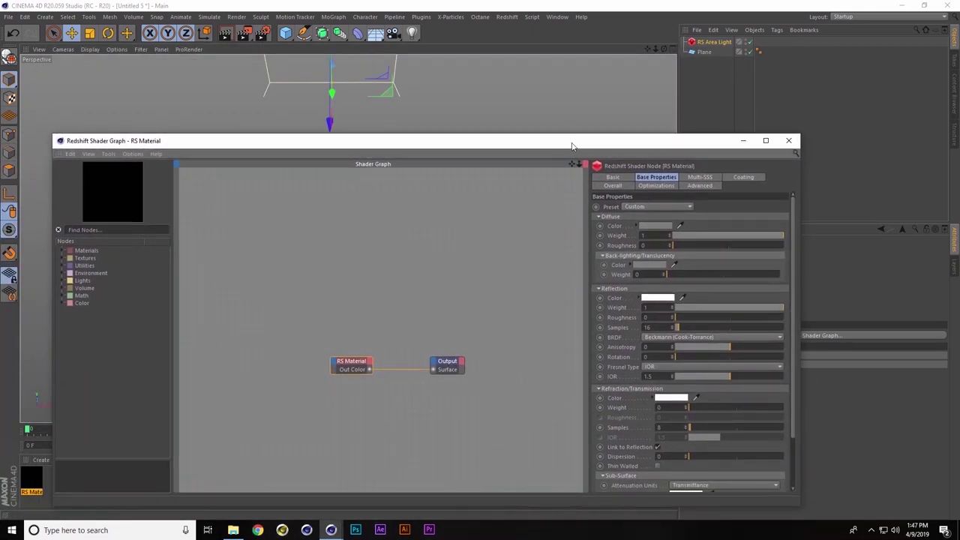
left_click_drag(573, 143, 571, 106)
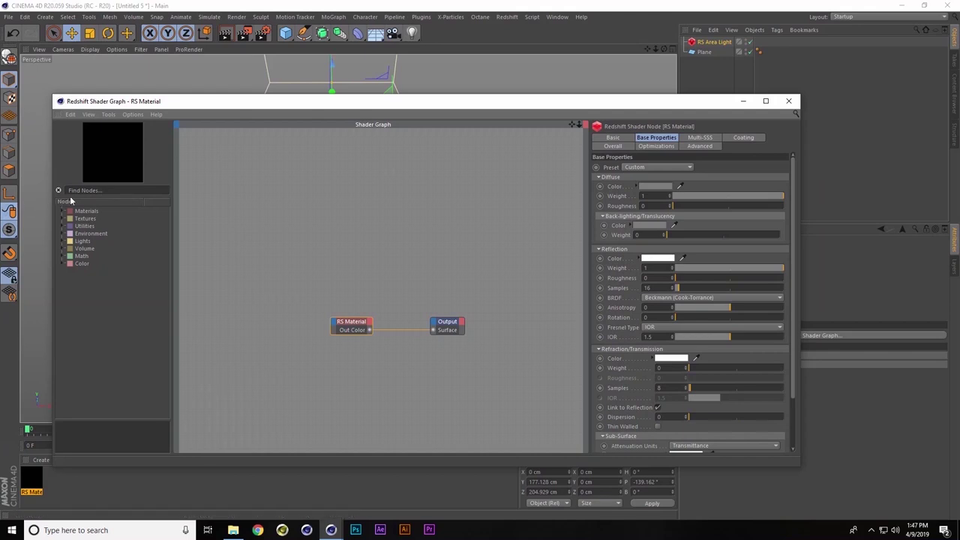
Add a Displacement node to the shader graph and connect its output to the Output node's Displacement input
left_click(92, 191)
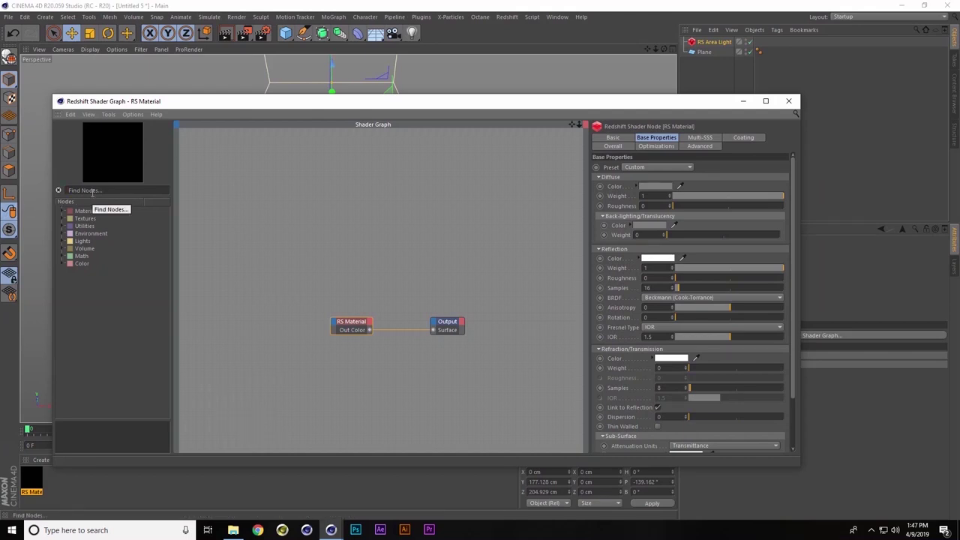
type("dis")
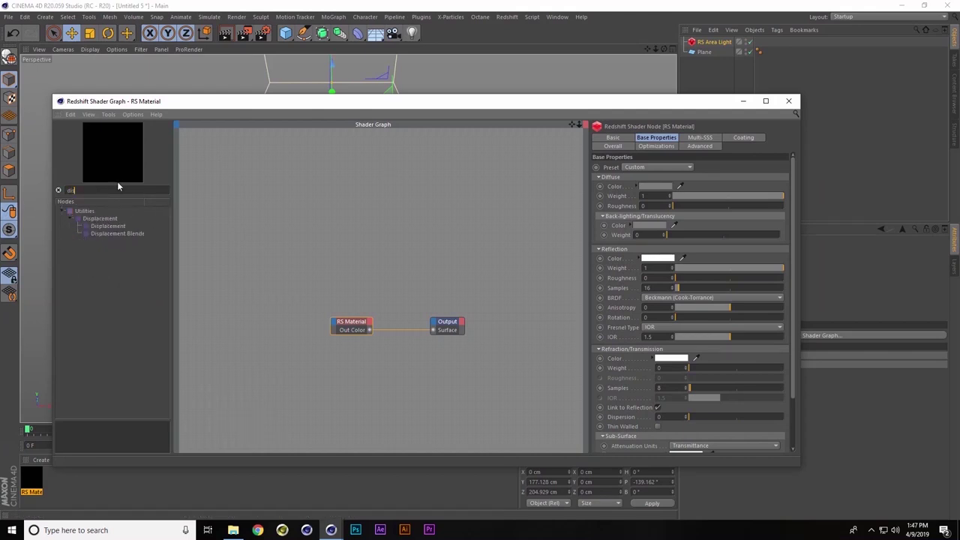
left_click_drag(108, 227, 338, 401)
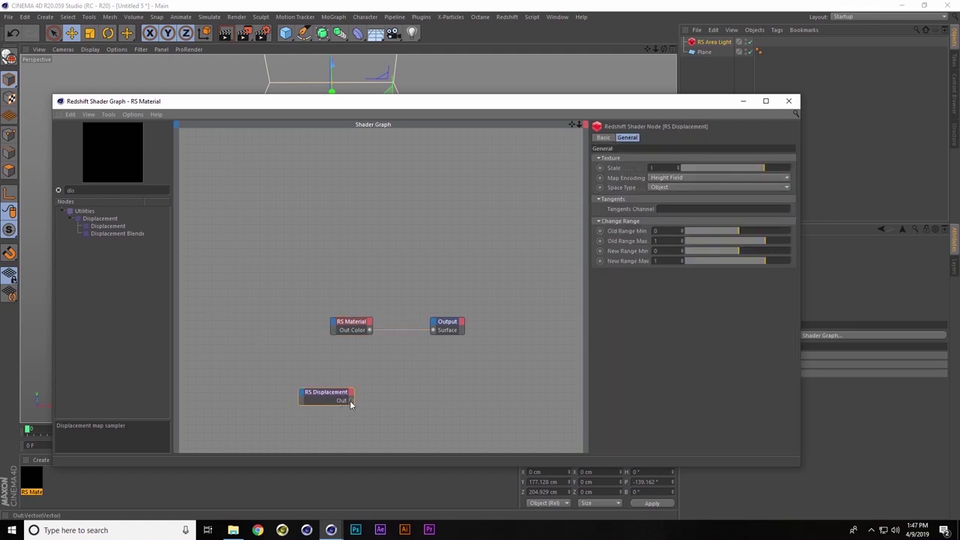
left_click_drag(353, 401, 436, 325)
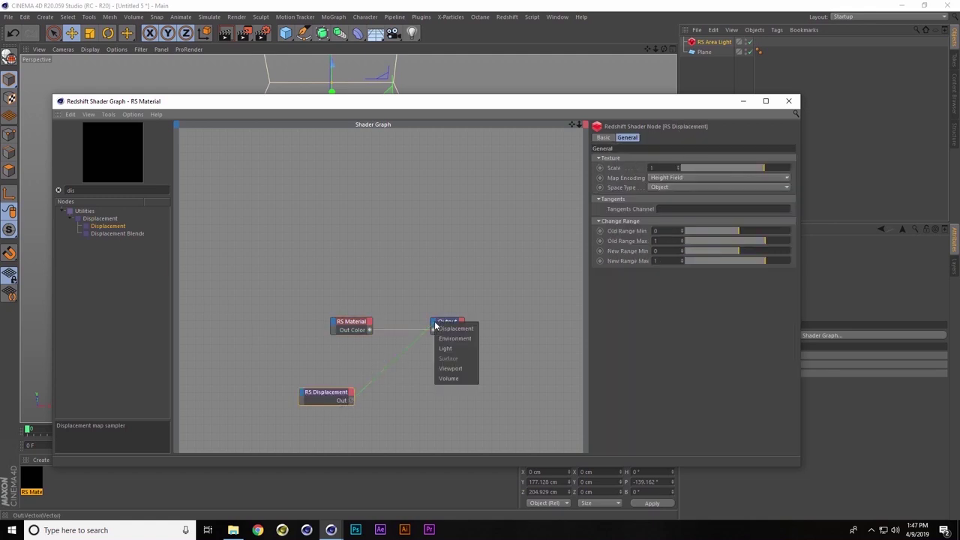
left_click(453, 329)
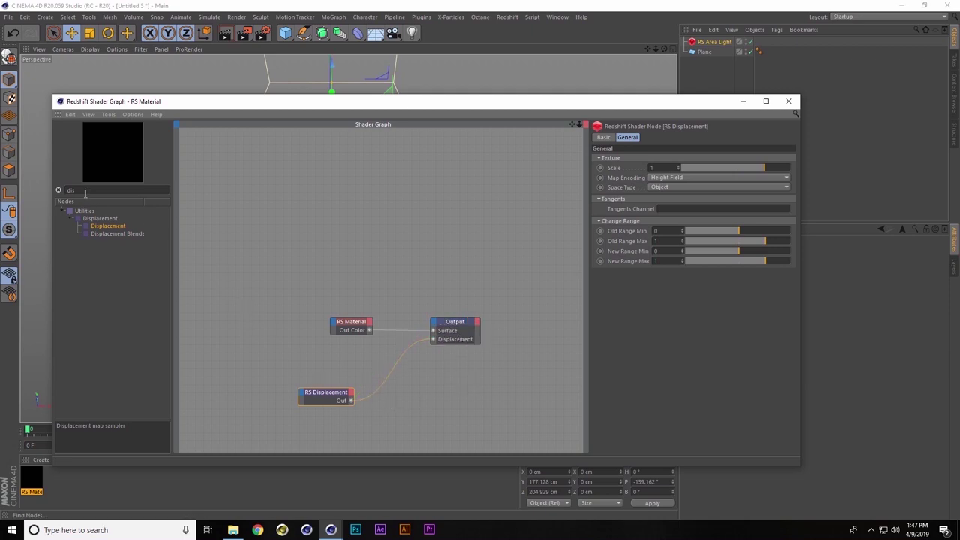
Add a Texture node and connect its Out Color to the Tex Map input of the RS Displacement node
type("textu")
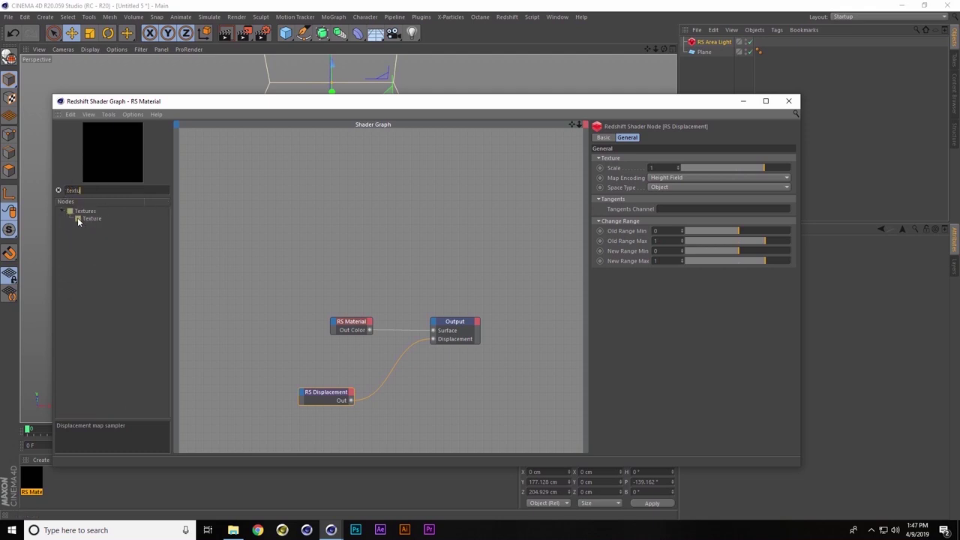
left_click_drag(82, 218, 302, 401)
mouse_move(314, 411)
left_click(367, 408)
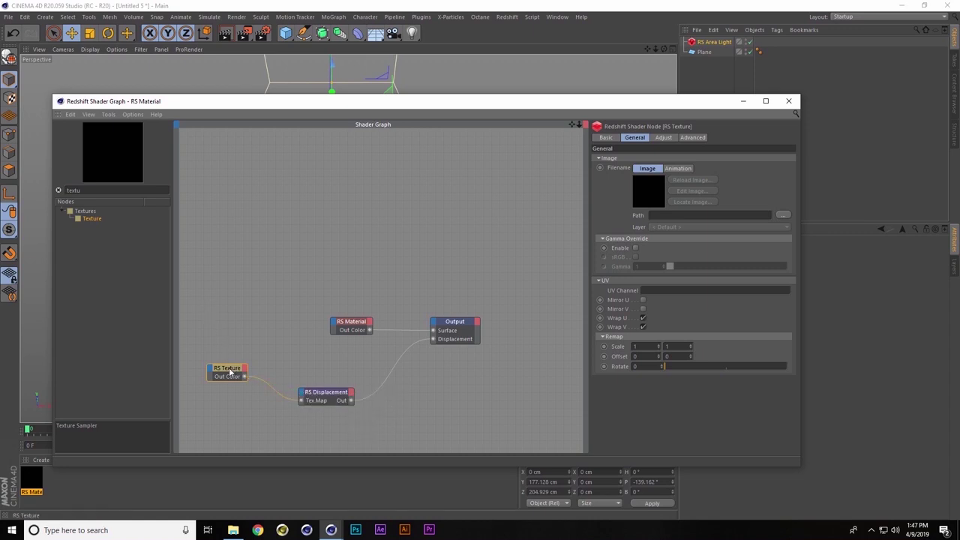
Load the "octagon tread" image from the tex folder into the RS Texture node and view it at full size
left_click(783, 215)
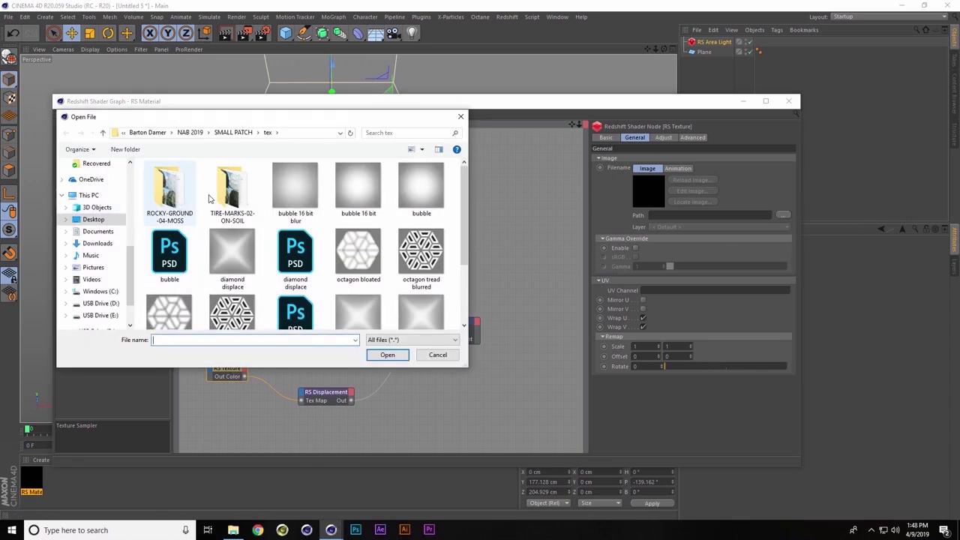
scroll(385, 233, "down", 2)
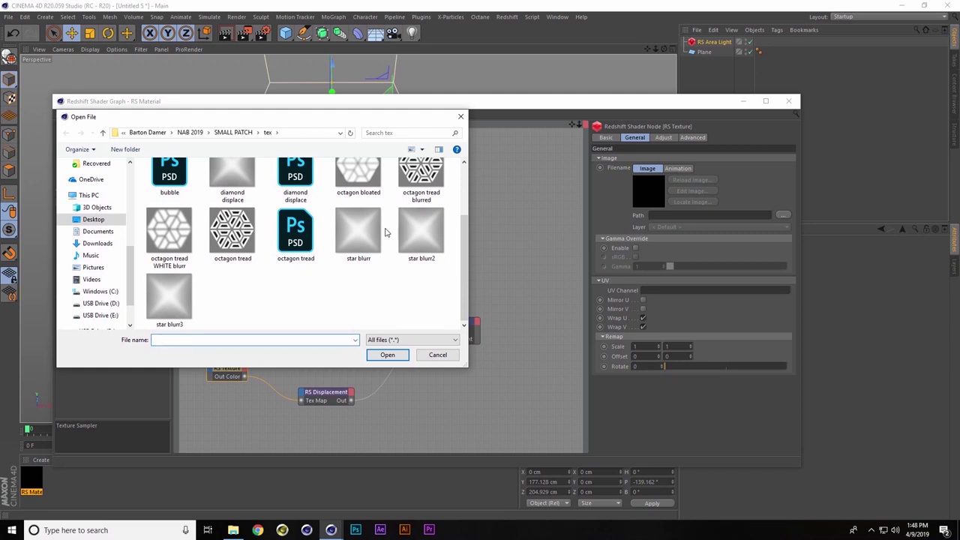
left_click(239, 240)
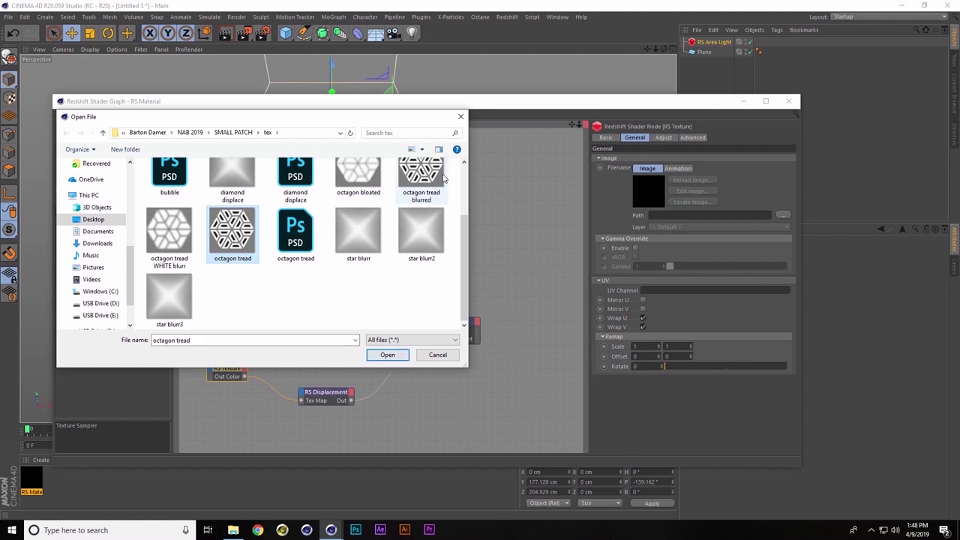
left_click(386, 355)
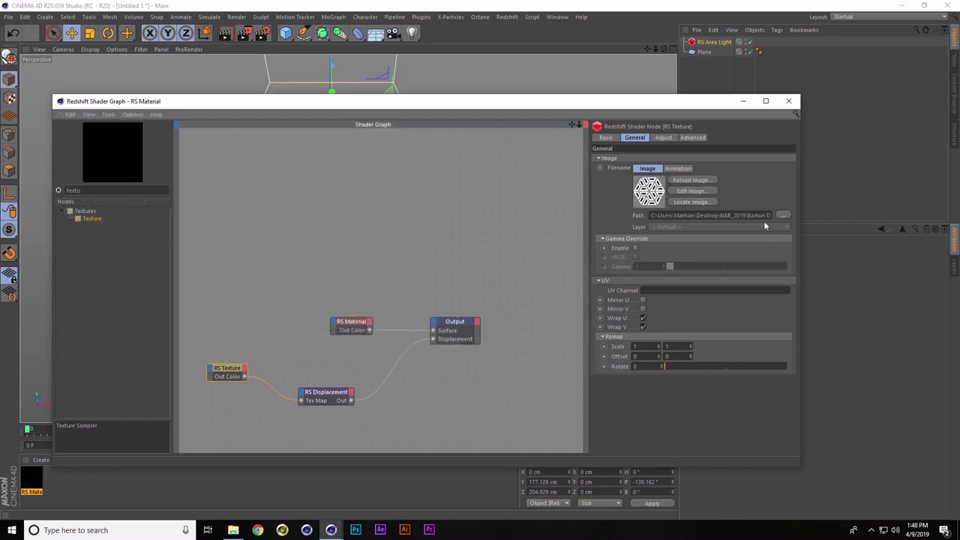
left_click(698, 191)
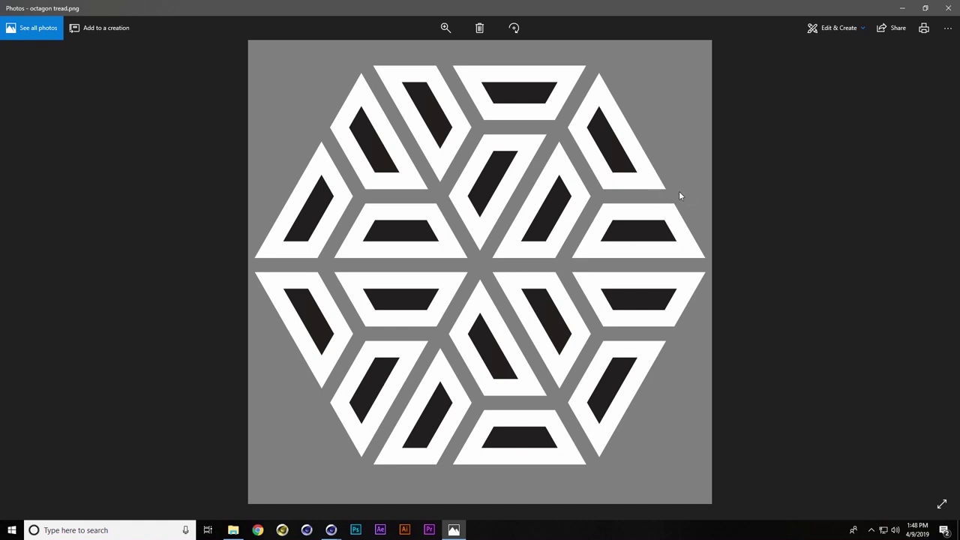
left_click(948, 8)
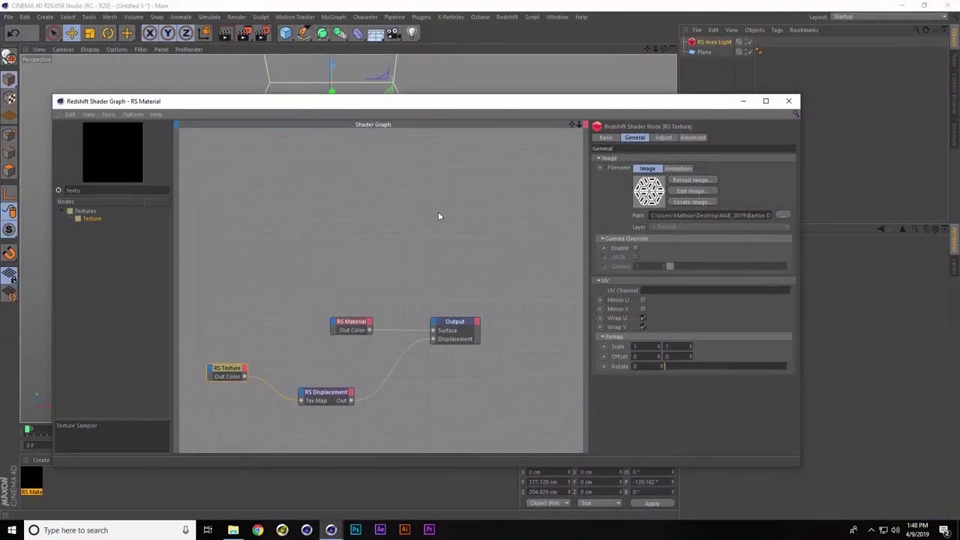
Apply the new Redshift material to the plane, with the render view kept in sight
left_click_drag(509, 97, 293, 99)
left_click(26, 479)
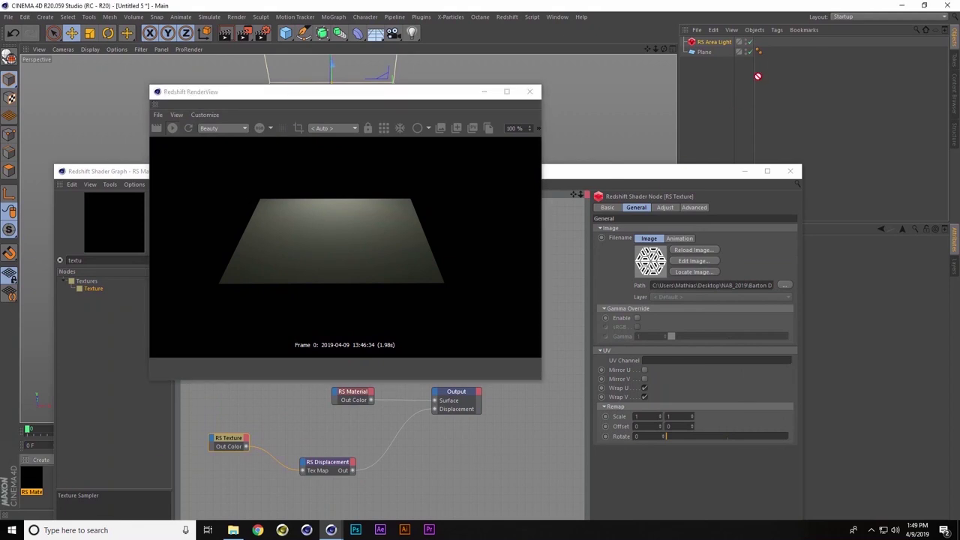
left_click_drag(710, 58, 709, 54)
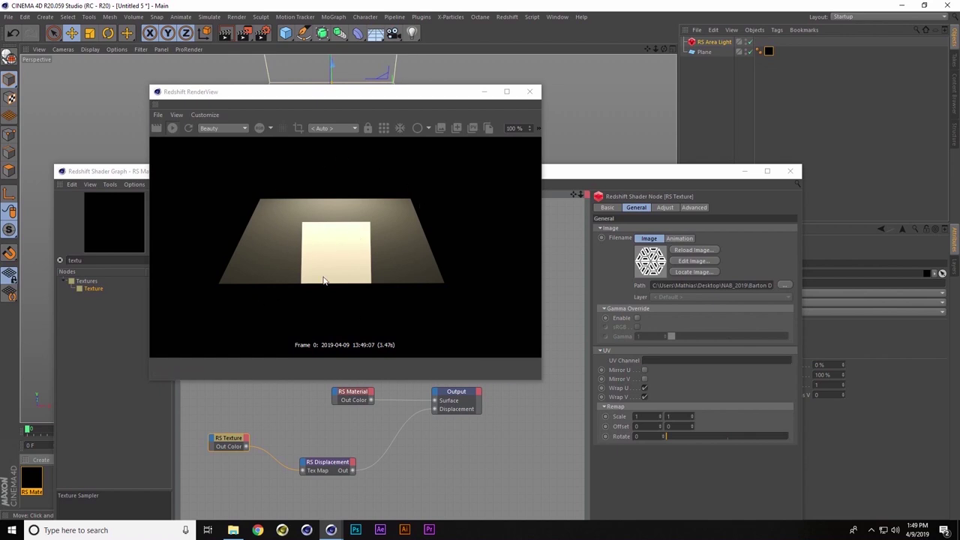
Lower the RS Material's reflection weight to about 0.084 and move the windows apart to expose the render
left_click(571, 176)
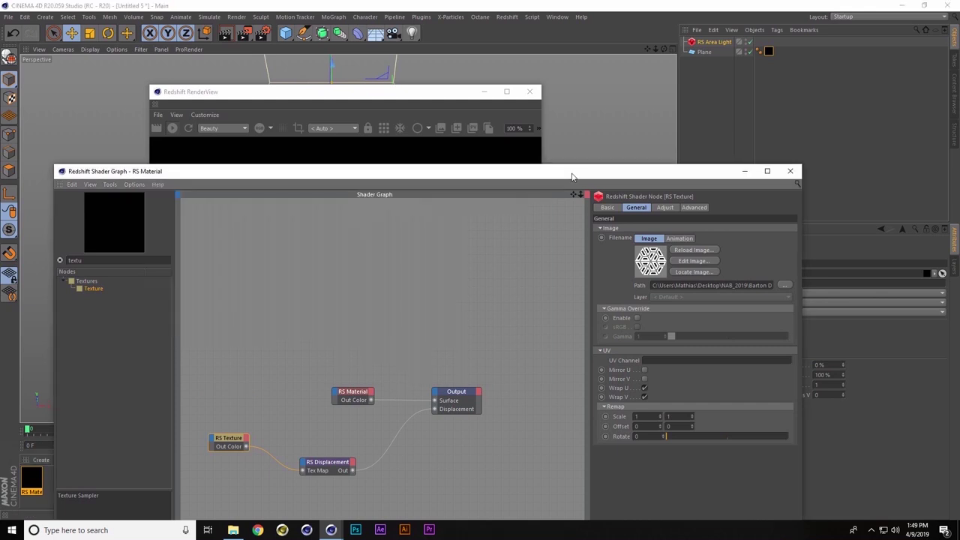
left_click(350, 393)
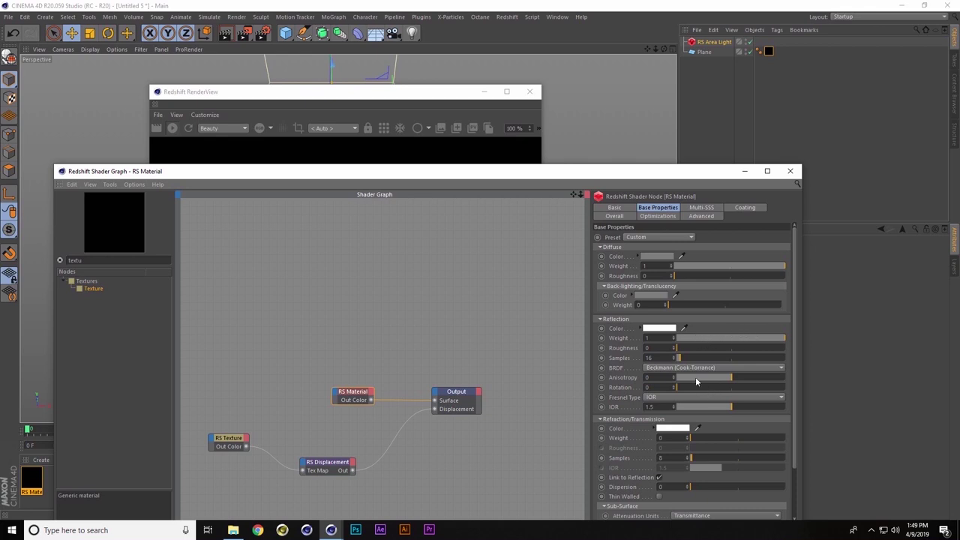
left_click(685, 336)
left_click_drag(554, 176, 550, 243)
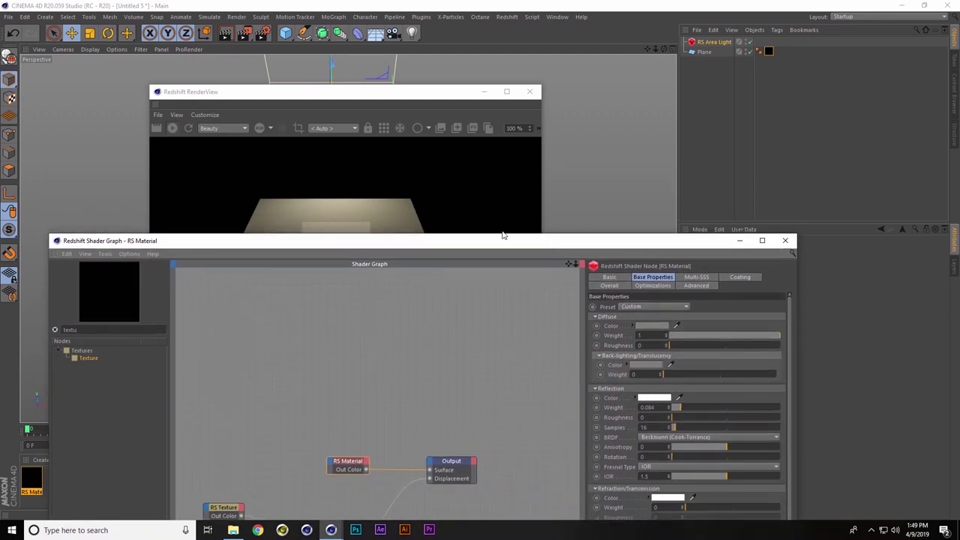
left_click_drag(446, 96, 435, 21)
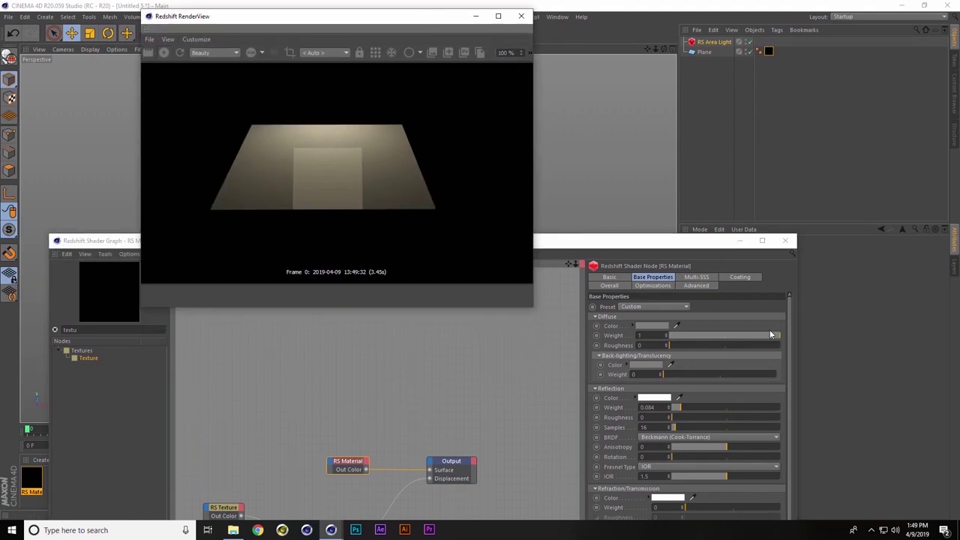
Raise the RS Material's reflection roughness to about 0.331
left_click_drag(679, 241, 676, 224)
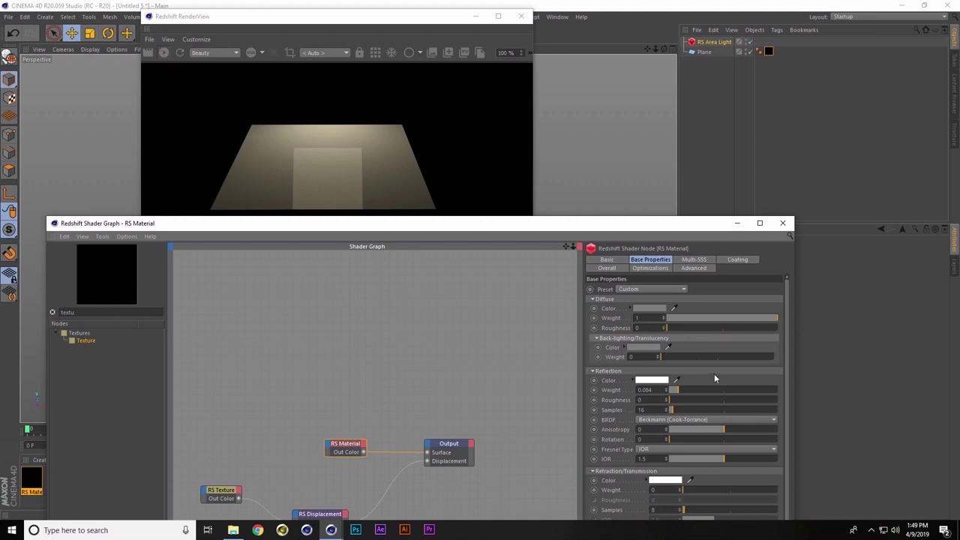
double_click(640, 400)
left_click_drag(680, 402, 705, 402)
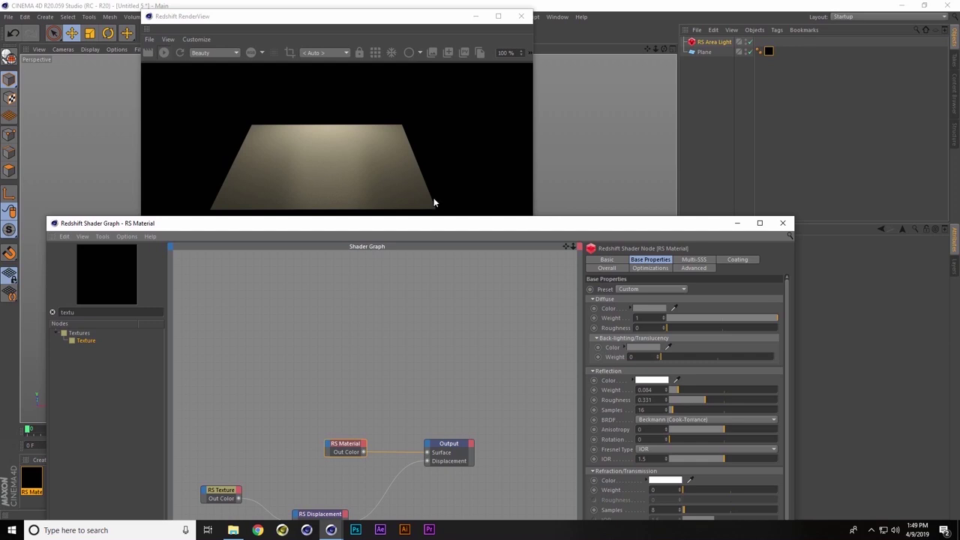
Show the RS Texture node's settings and move the shader graph window clear of the rendered plane
left_click_drag(463, 219, 468, 147)
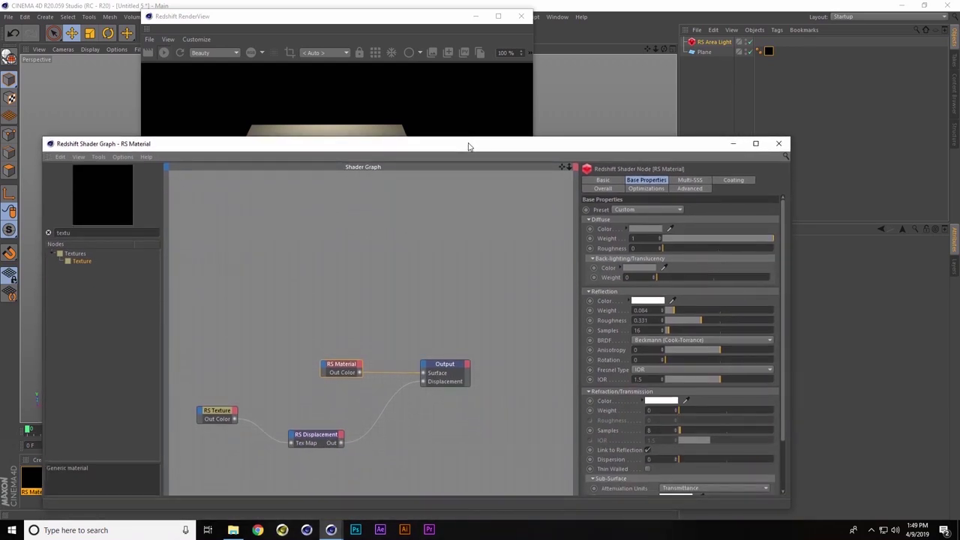
left_click(218, 422)
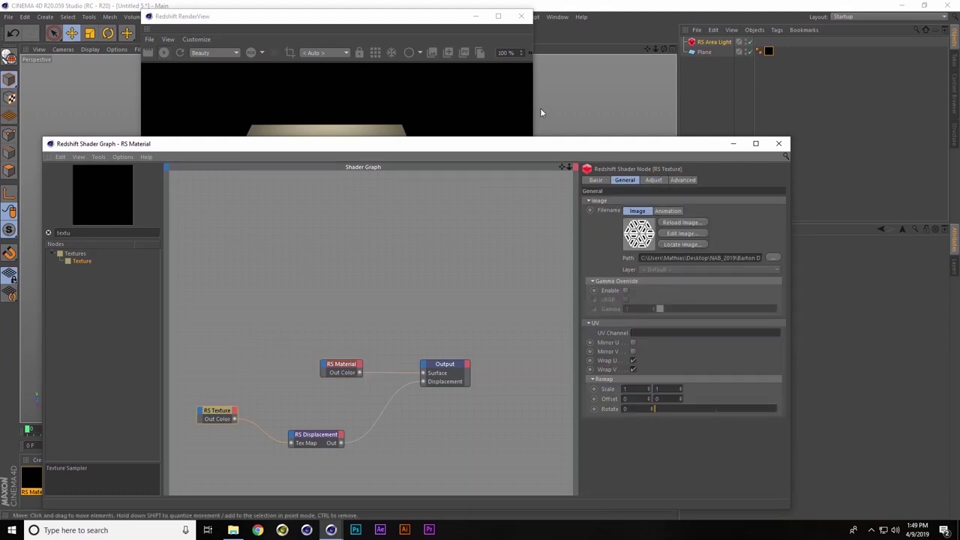
left_click_drag(532, 147, 533, 163)
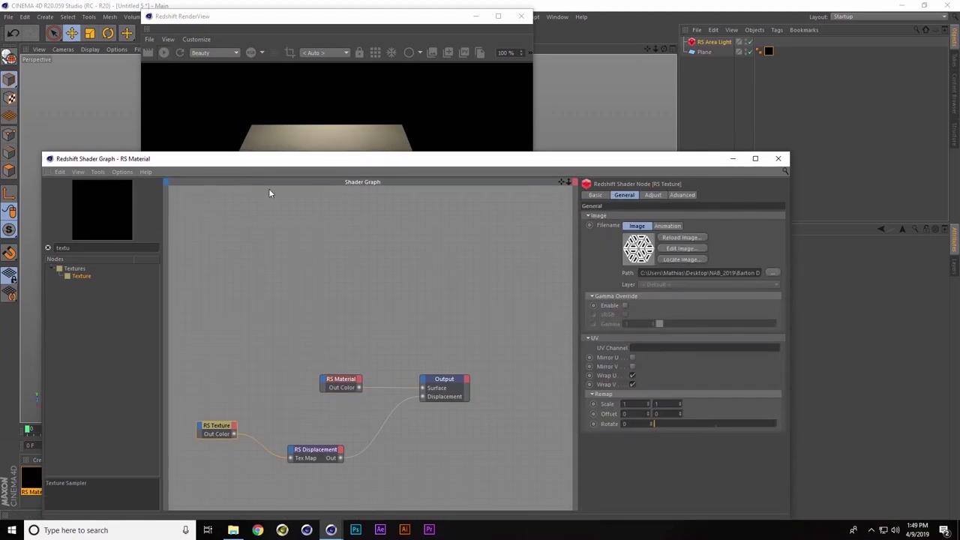
left_click_drag(288, 163, 272, 258)
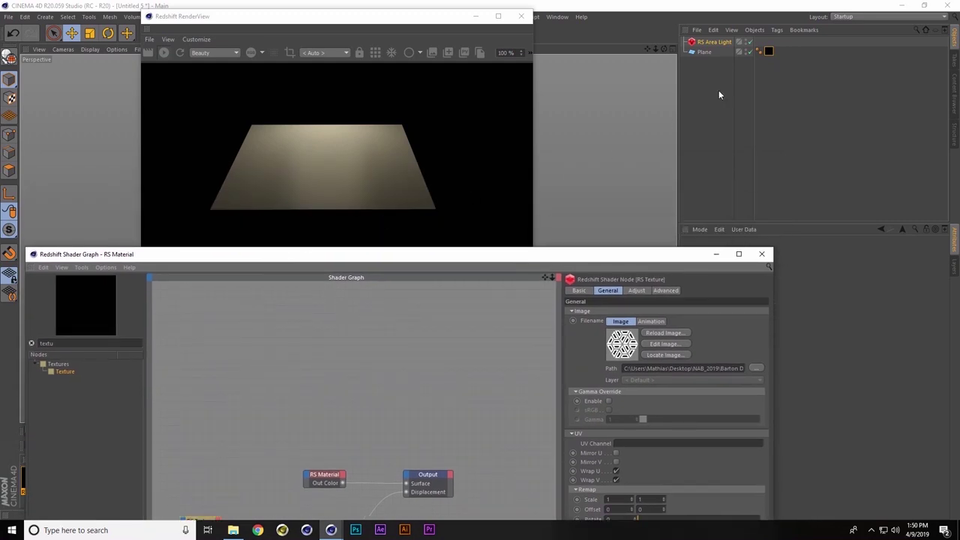
Add a Redshift Object tag to the RS Area Light and enable the tag's visibility override, with the shader graph window moved aside
left_click(774, 30)
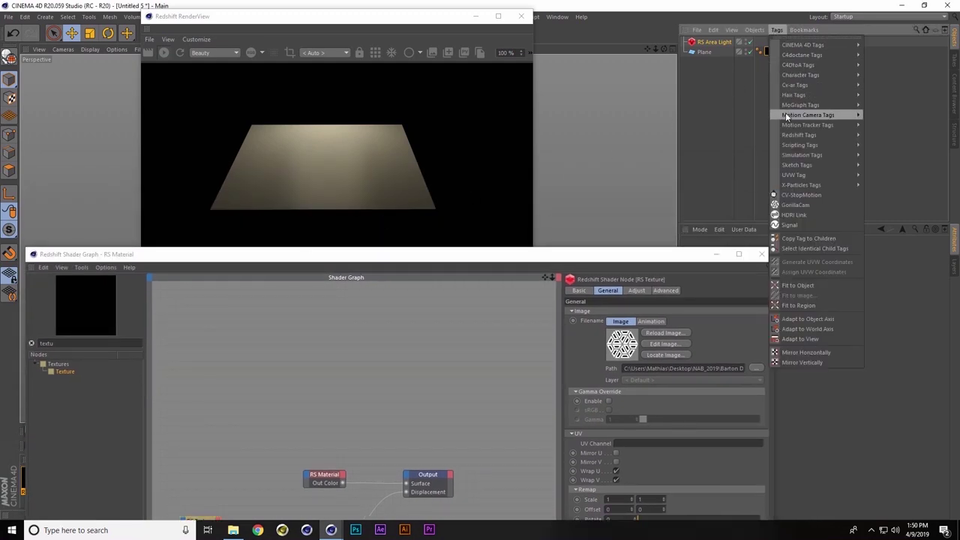
mouse_move(787, 137)
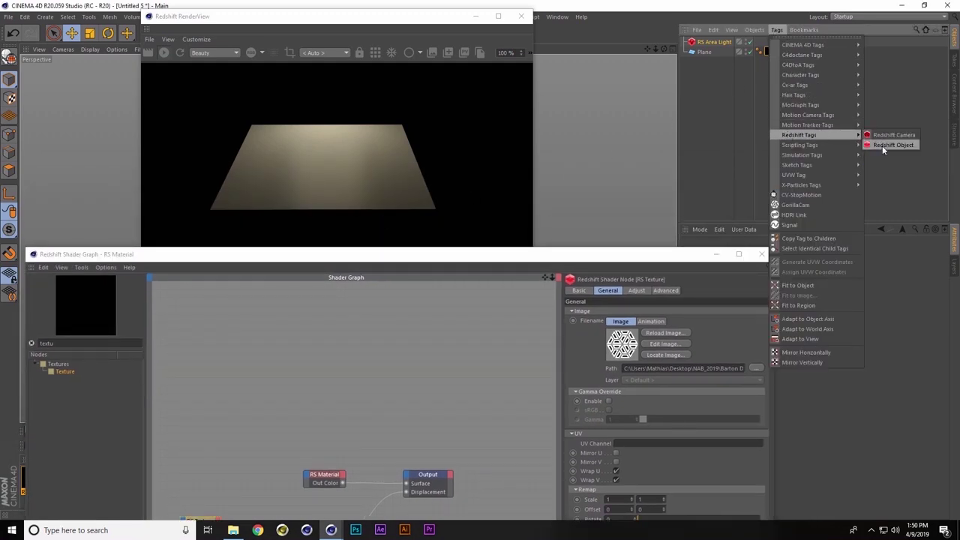
left_click(888, 144)
left_click_drag(660, 256, 561, 306)
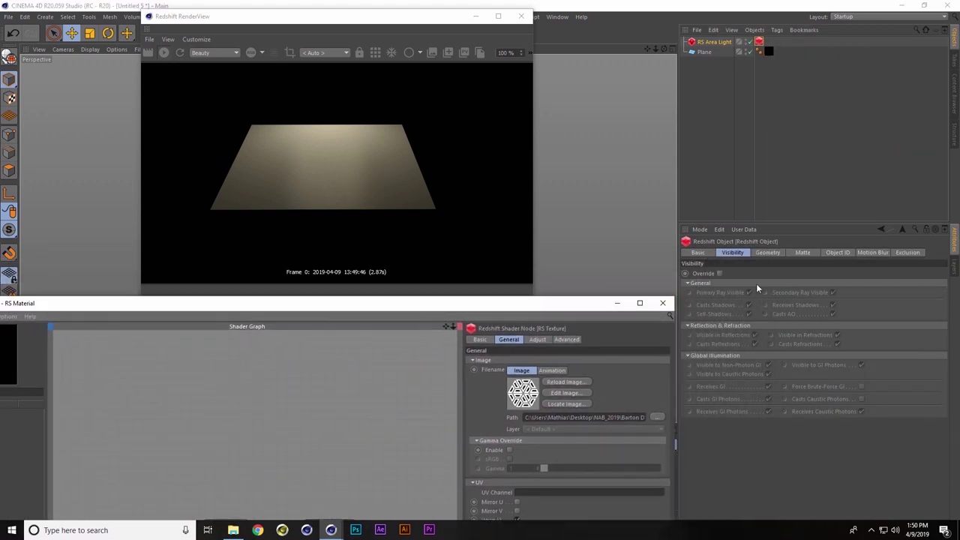
left_click(720, 273)
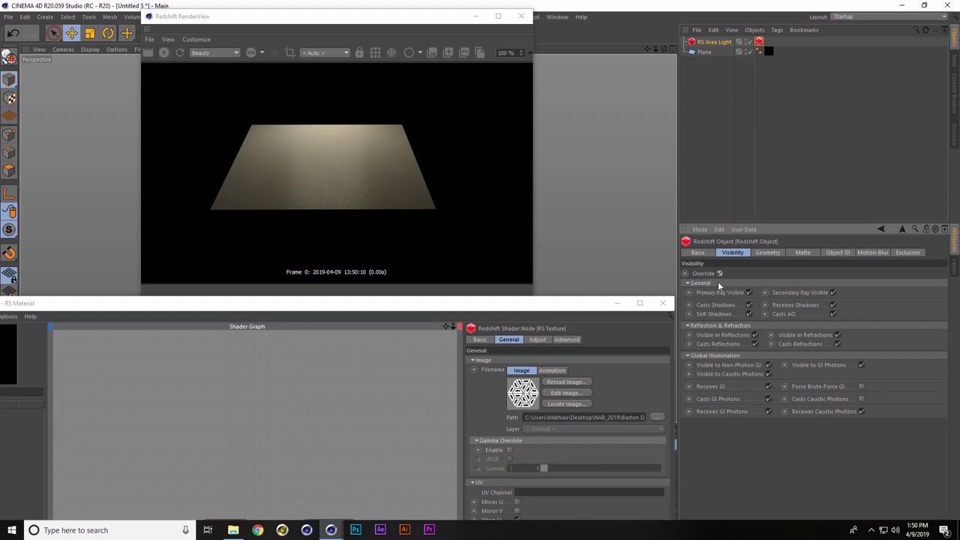
Enable the Redshift Object tag's geometry override with tessellation and displacement, and move the tag onto the Plane
left_click(775, 254)
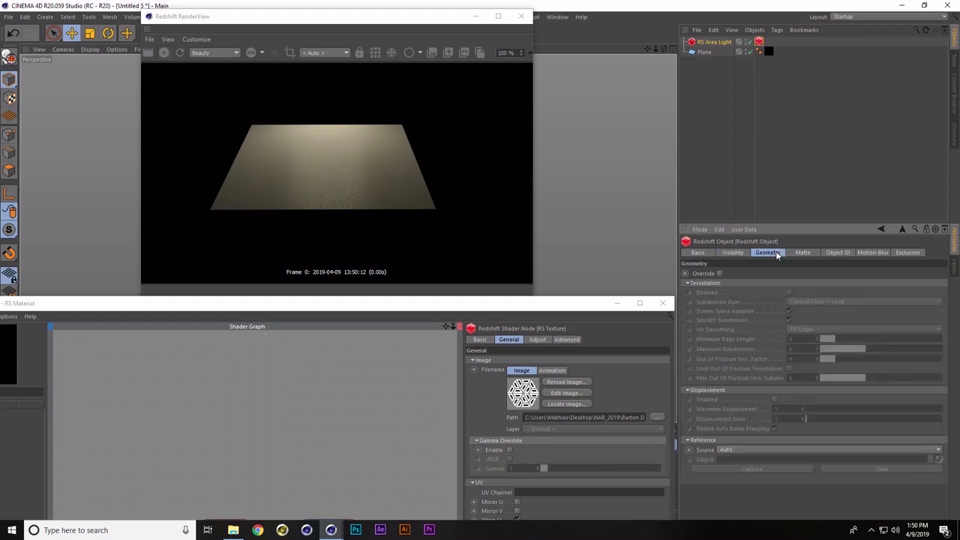
left_click(720, 273)
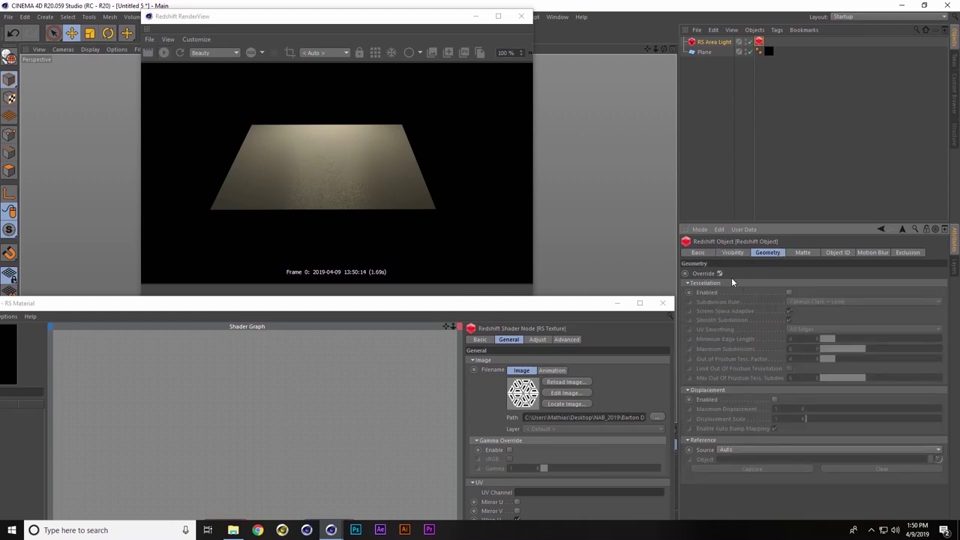
left_click(789, 291)
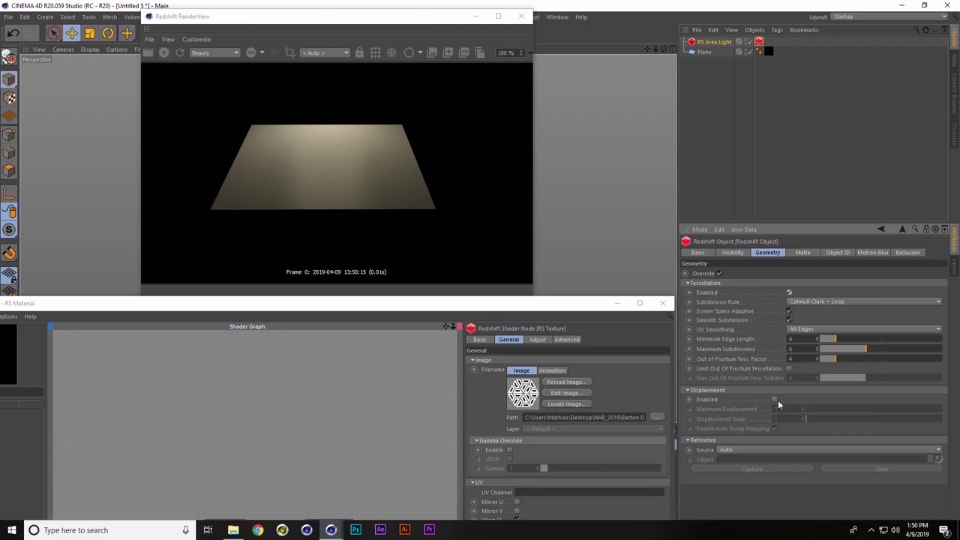
left_click(776, 398)
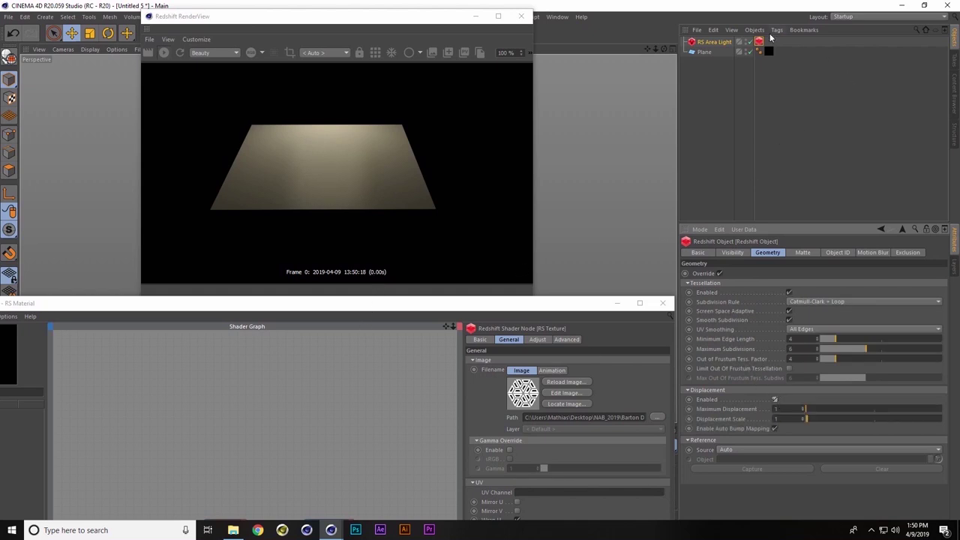
left_click_drag(759, 42, 706, 56)
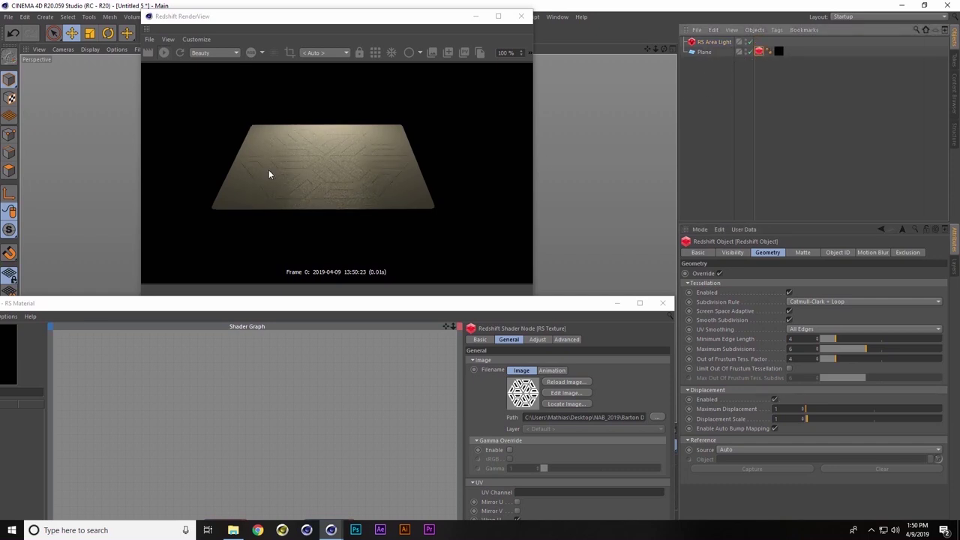
Set the tag's maximum displacement and displacement scale to 10 and its minimum edge length to 1
left_click(789, 408)
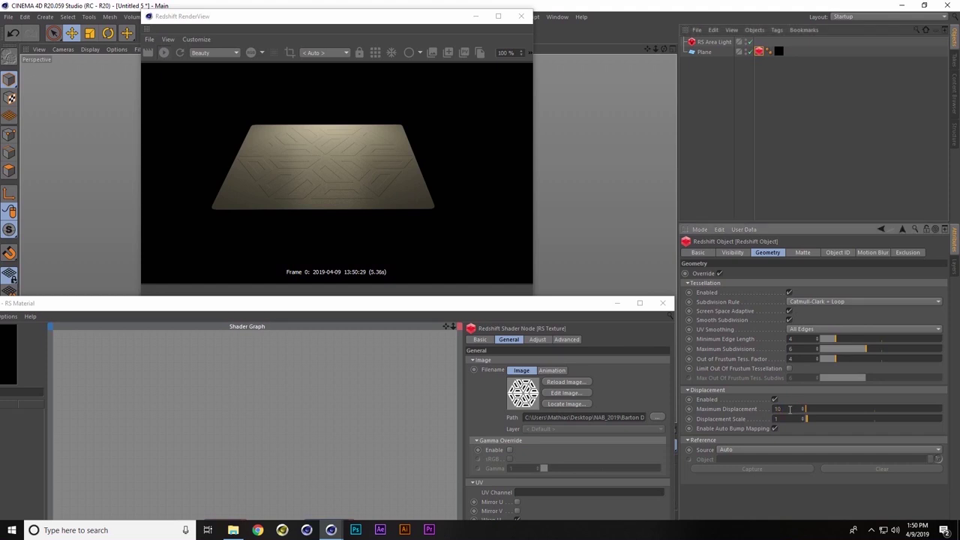
left_click(788, 418)
type("10")
key("Return")
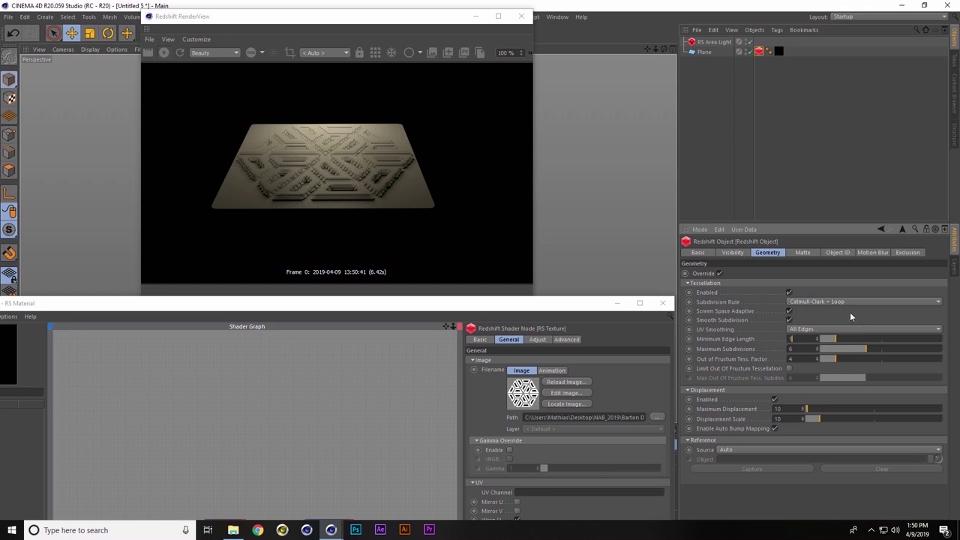
type("1")
key("Return")
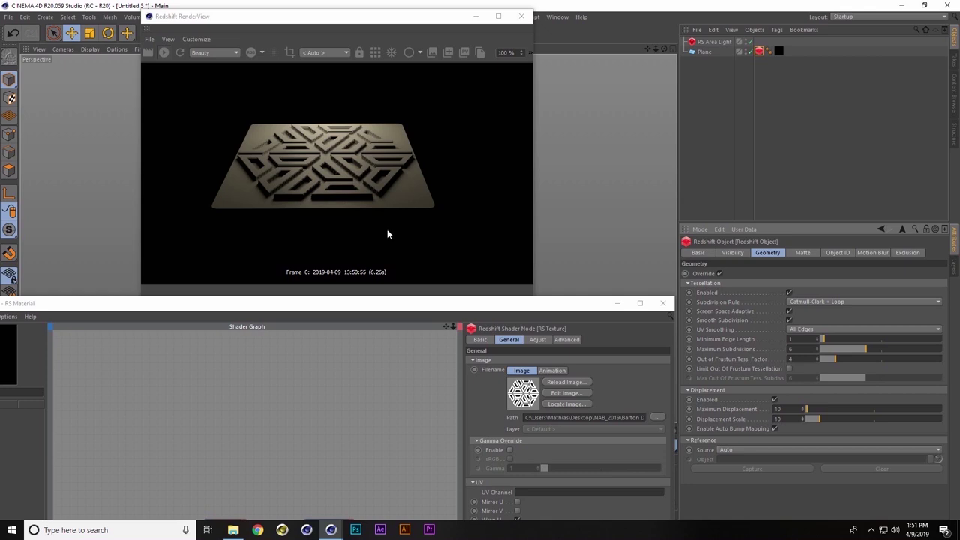
Replace the RS Texture node's image with the file "octagon tread blurred" from the tex folder
left_click_drag(473, 309, 524, 143)
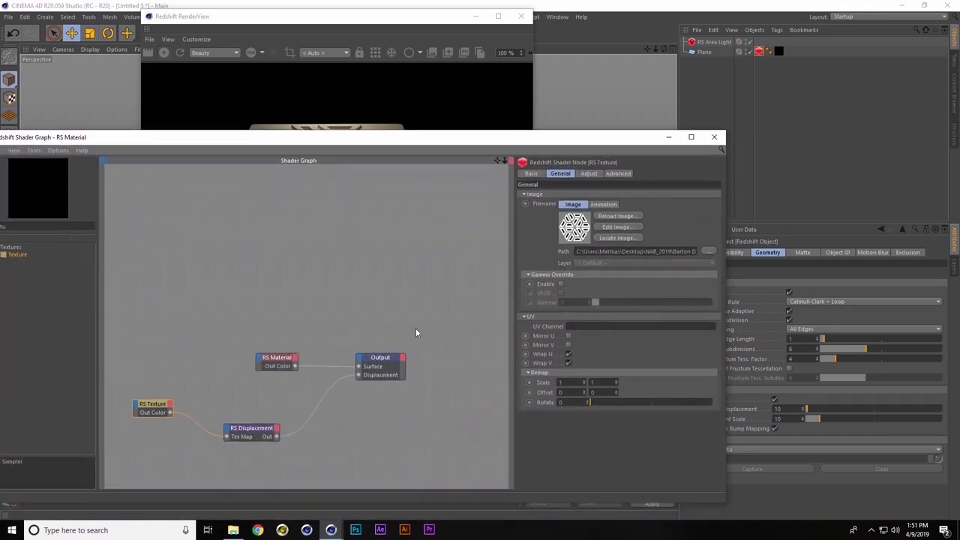
left_click(709, 251)
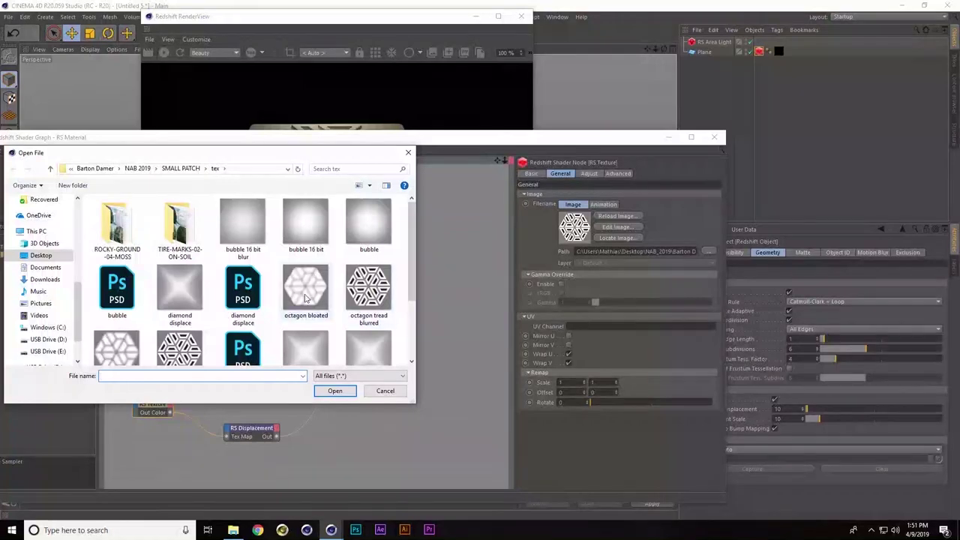
left_click(183, 353)
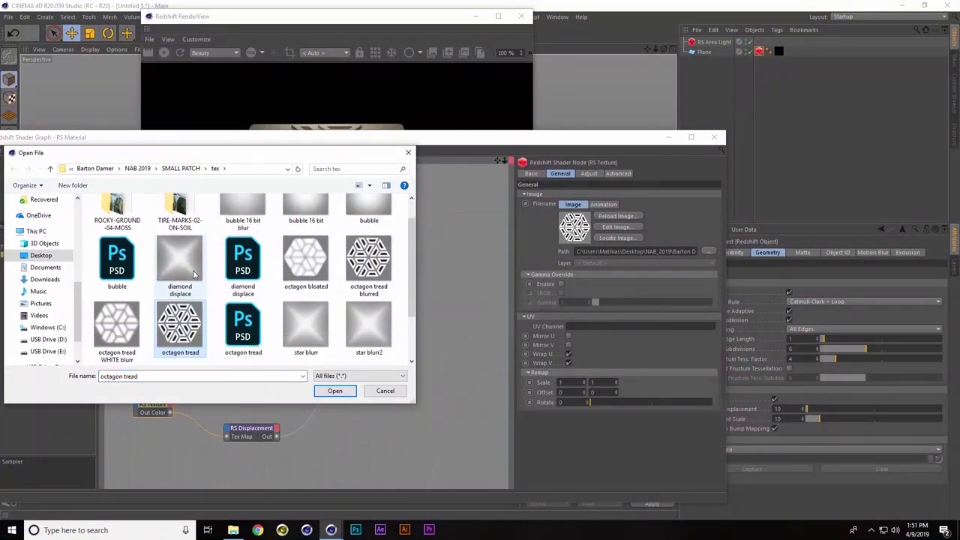
left_click(348, 257)
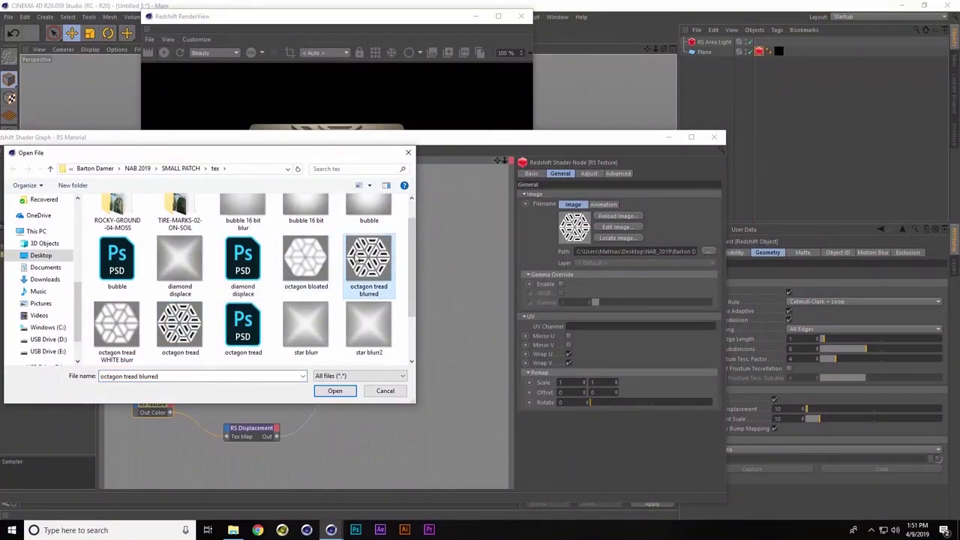
left_click(334, 390)
View the RS Texture's blurred tread image in the photo viewer, close it, and bring the render view to the front
left_click_drag(274, 138, 283, 120)
left_click(616, 206)
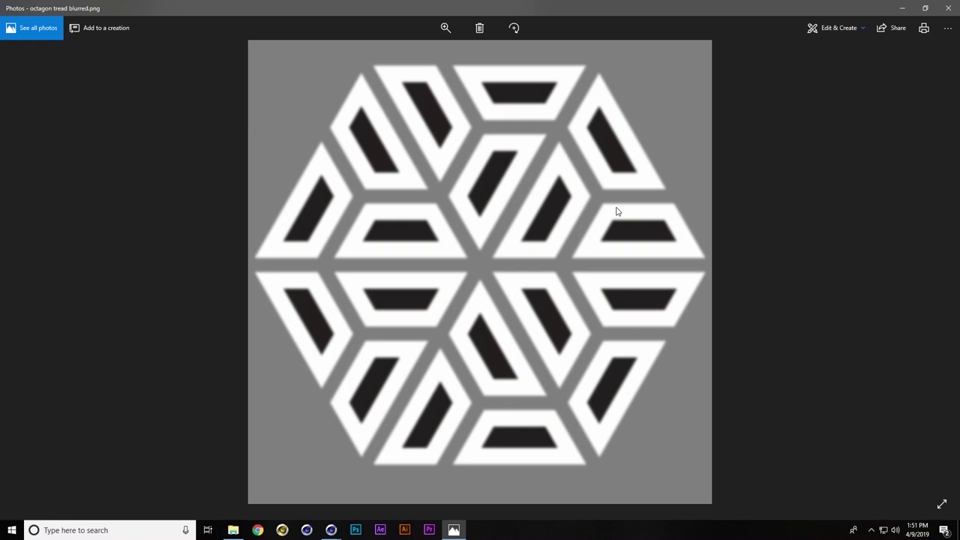
left_click(946, 7)
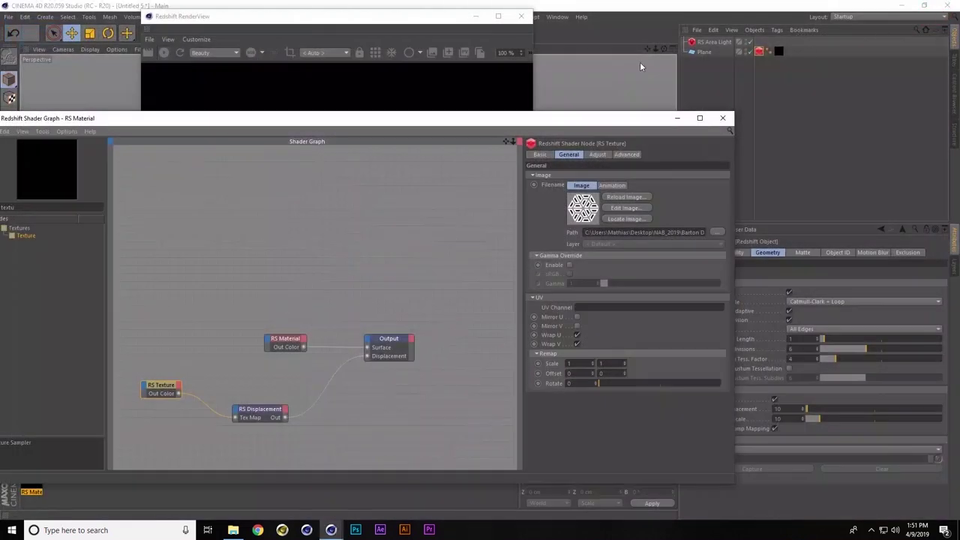
left_click(314, 18)
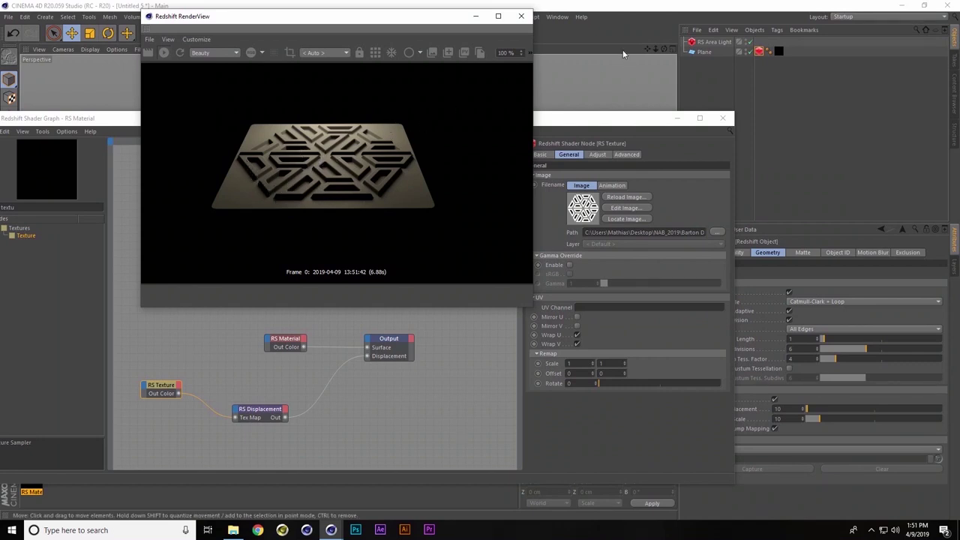
Reframe the perspective view closer to the plane and arrange the windows so the displaced tread render is visible
left_click(655, 50)
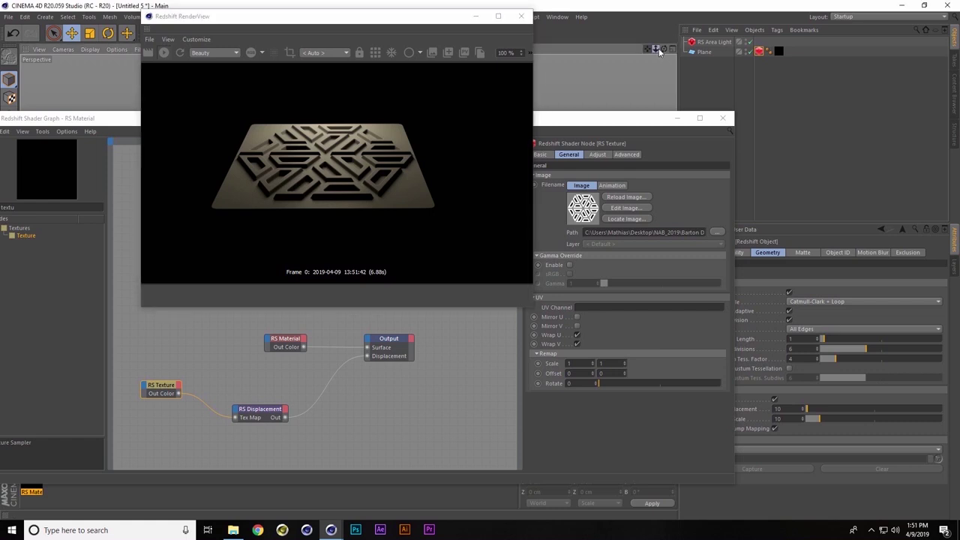
left_click_drag(408, 18, 817, 66)
left_click_drag(450, 122, 449, 304)
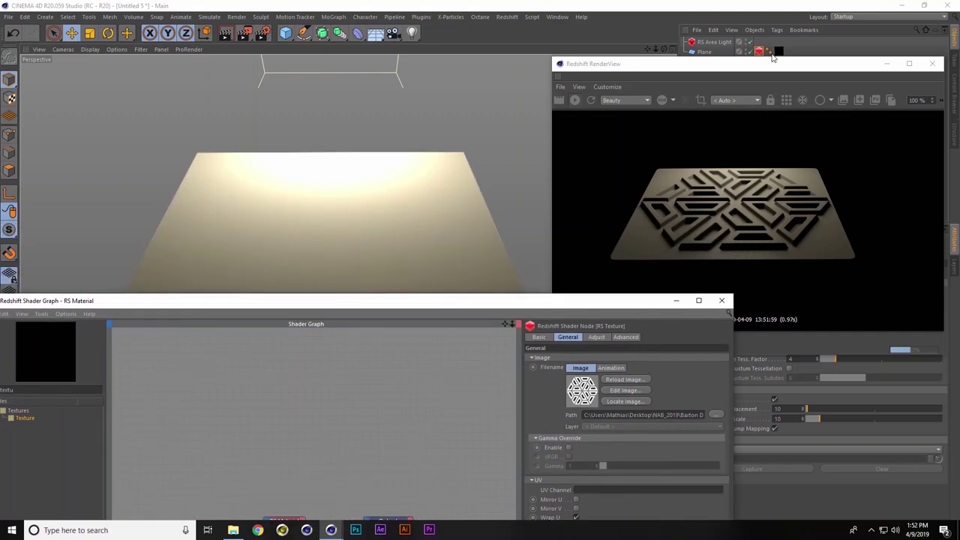
left_click_drag(663, 49, 679, 6)
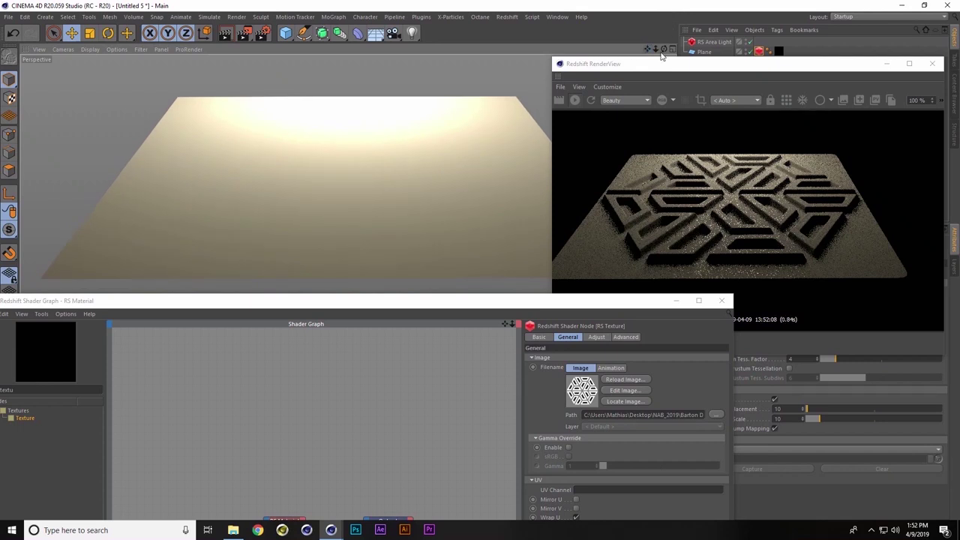
left_click_drag(655, 50, 689, 52)
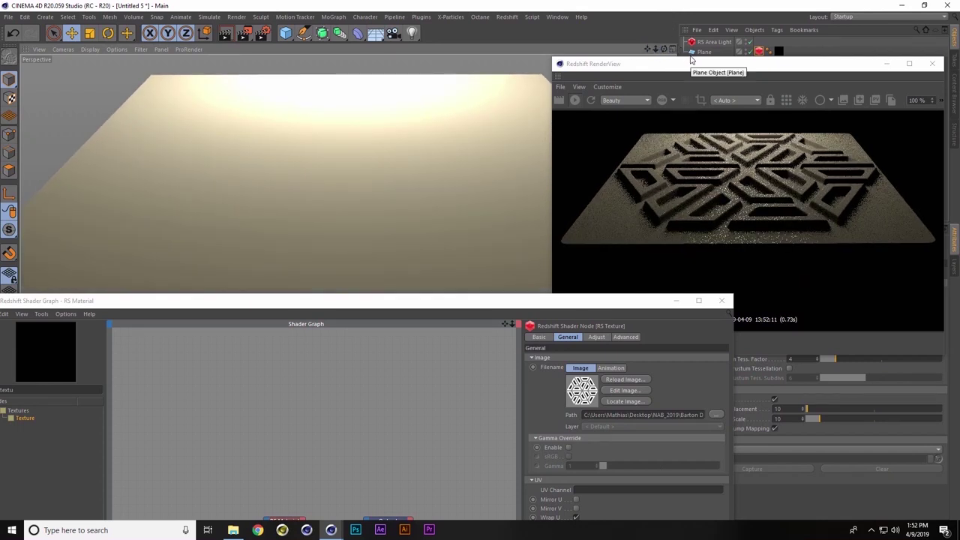
left_click_drag(703, 69, 299, 100)
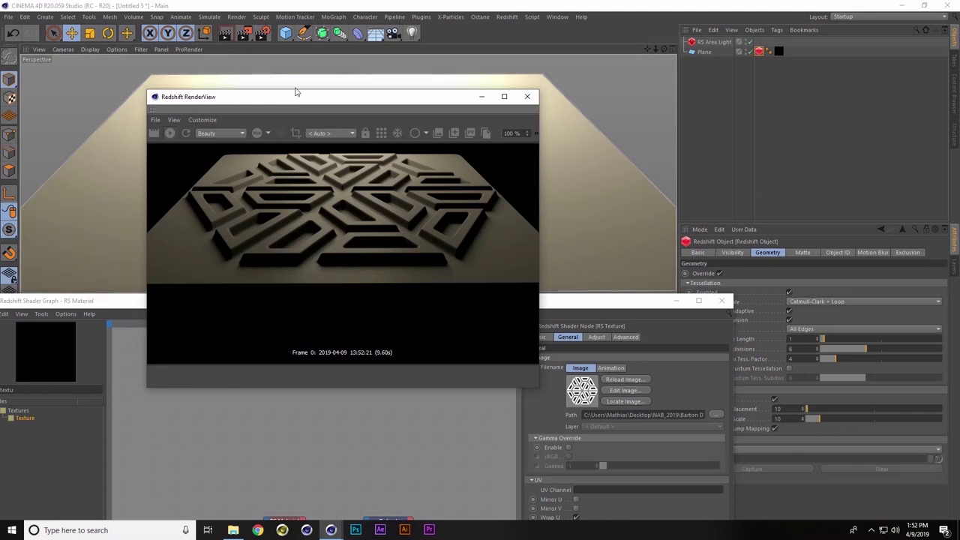
left_click_drag(296, 98, 290, 112)
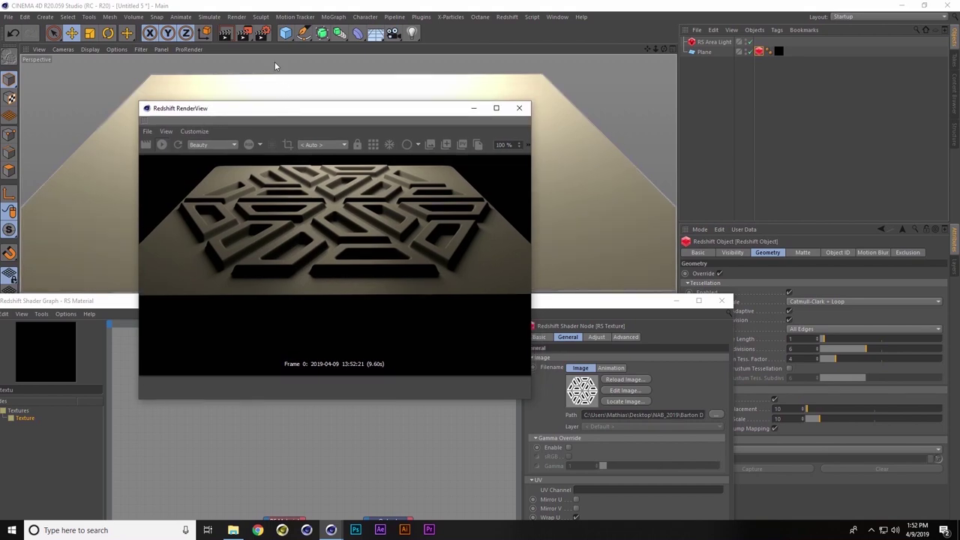
Set the scene's renderer to Redshift in the render settings and show the Redshift options
left_click(260, 37)
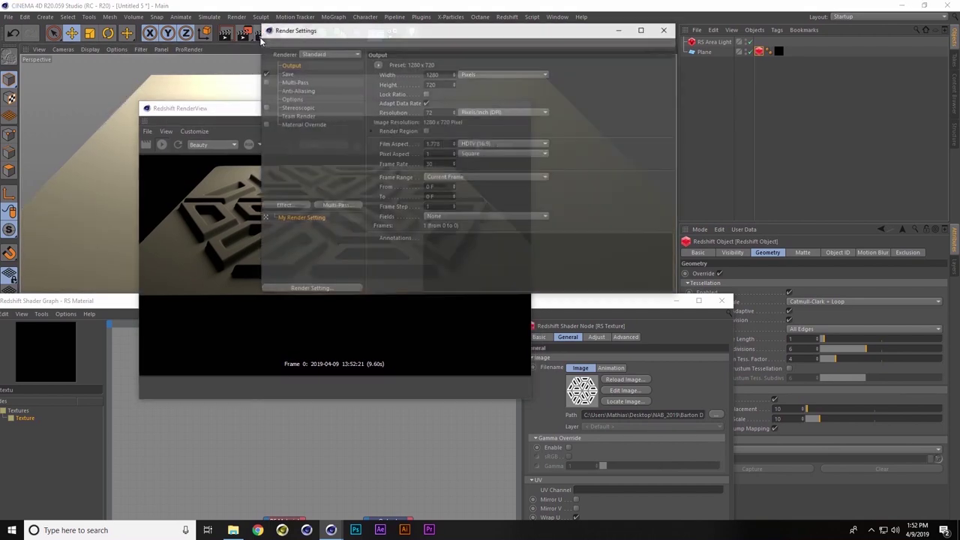
left_click(324, 54)
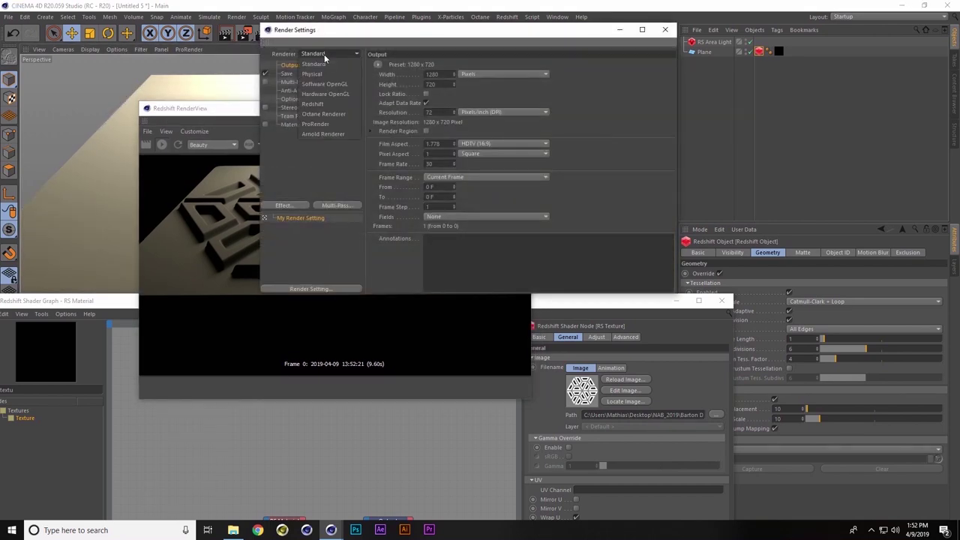
left_click(323, 104)
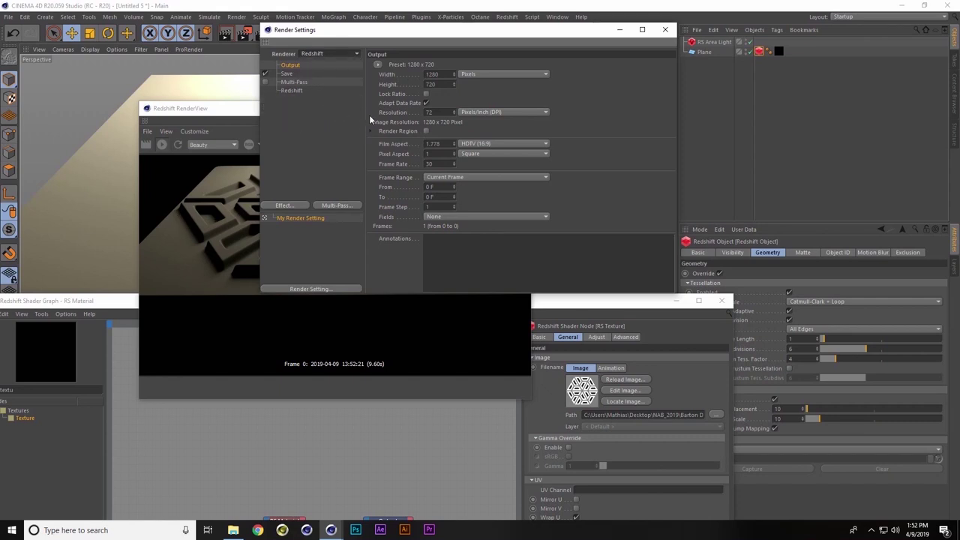
left_click(292, 89)
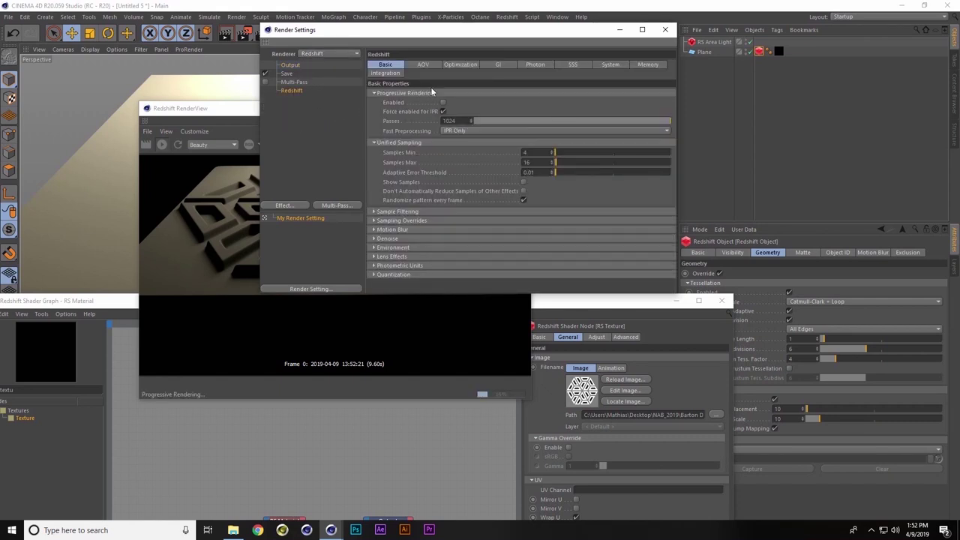
Set the primary and secondary GI engines to Brute Force and move the render settings aside to check the render
left_click(497, 64)
left_click(476, 103)
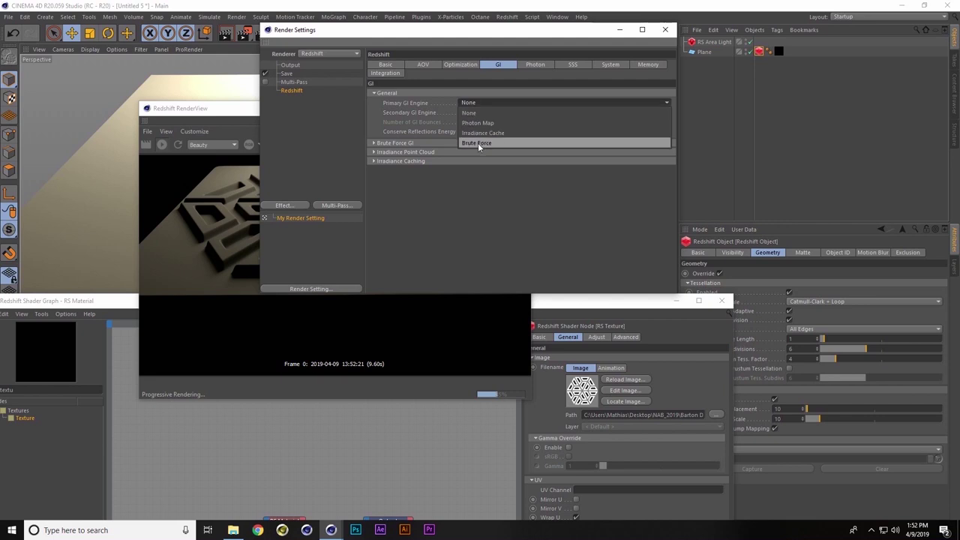
left_click(478, 142)
left_click(479, 113)
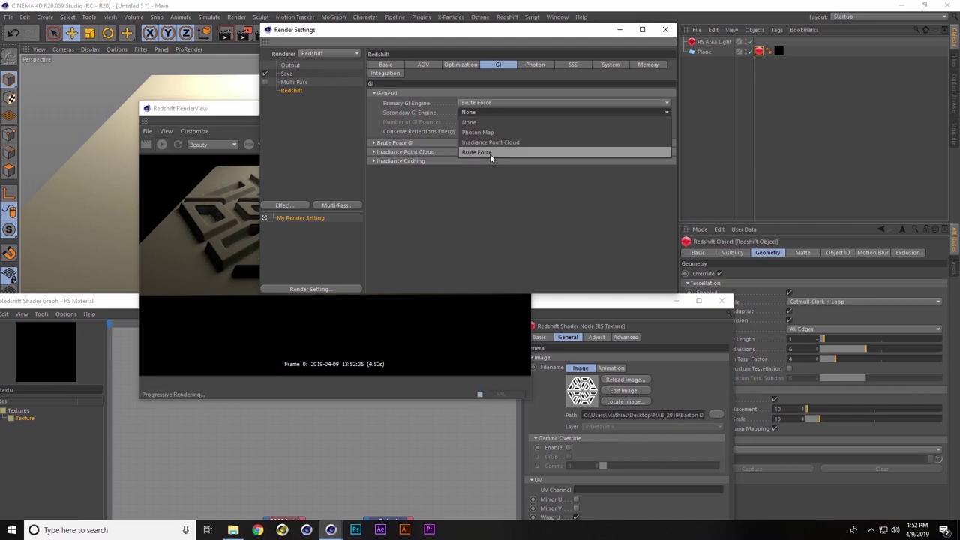
left_click(489, 153)
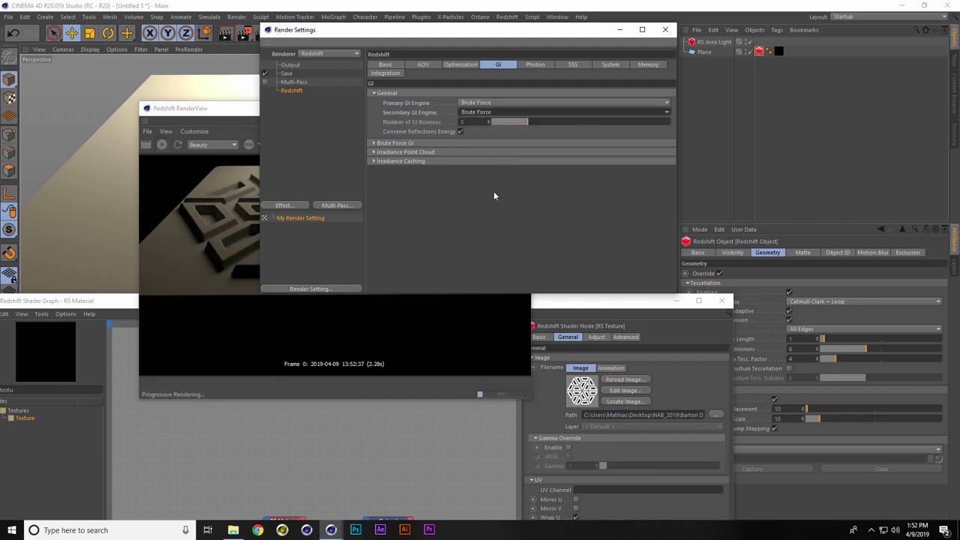
left_click_drag(417, 32, 597, 49)
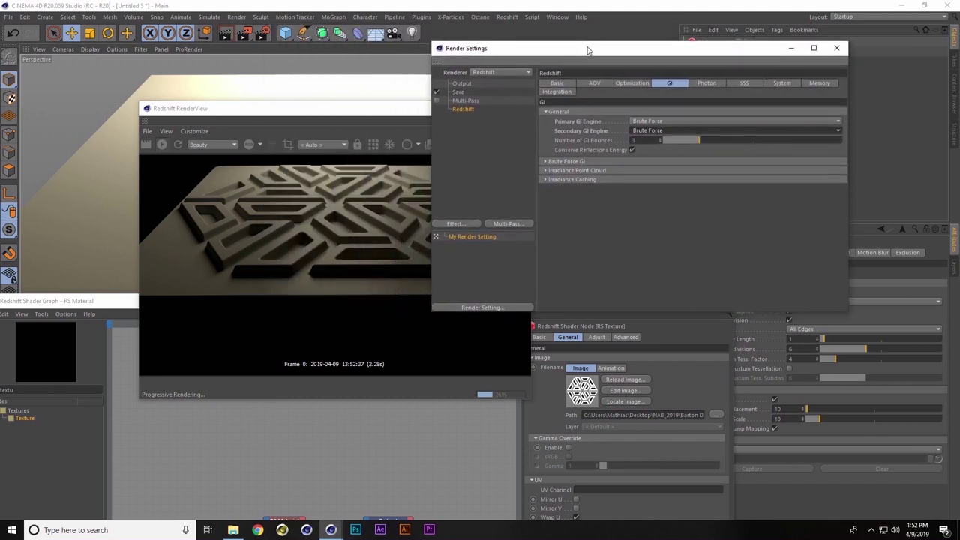
left_click(288, 116)
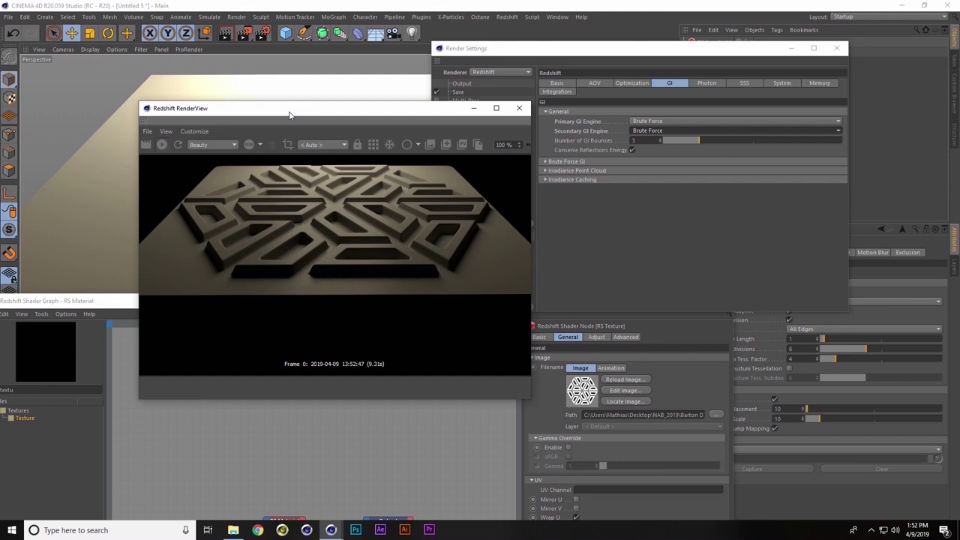
left_click(577, 54)
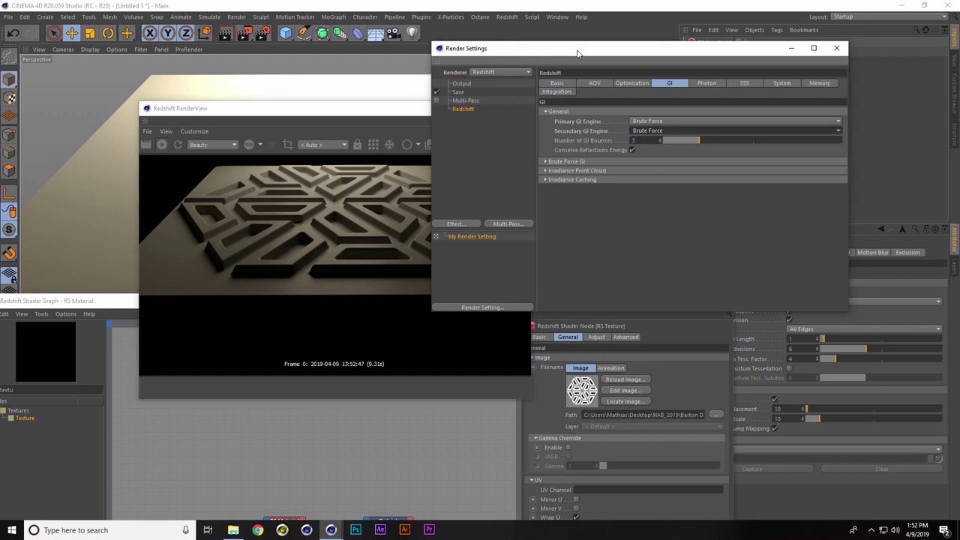
Arrange the render settings and render view side by side and add a Redshift dome light to the scene
left_click_drag(578, 54, 662, 149)
left_click_drag(304, 111, 201, 118)
left_click(506, 17)
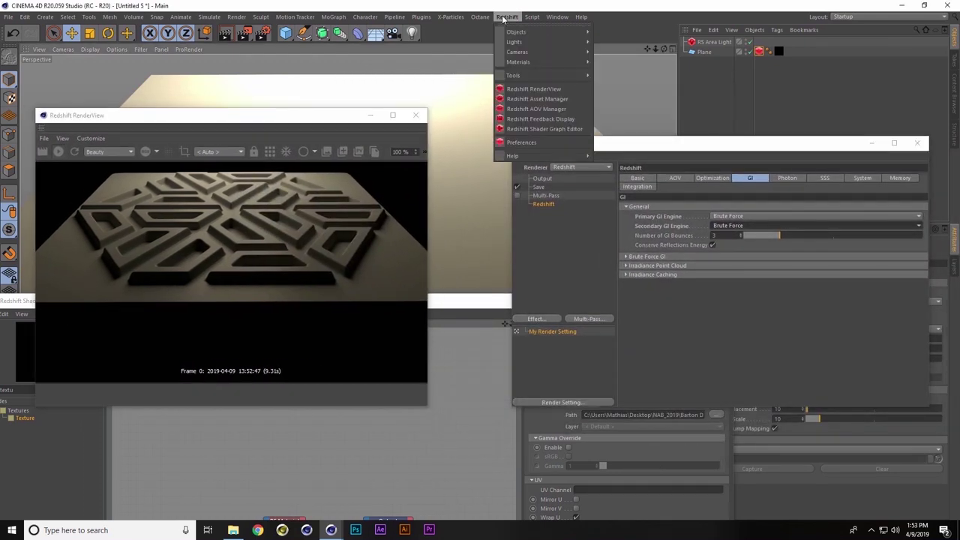
mouse_move(571, 44)
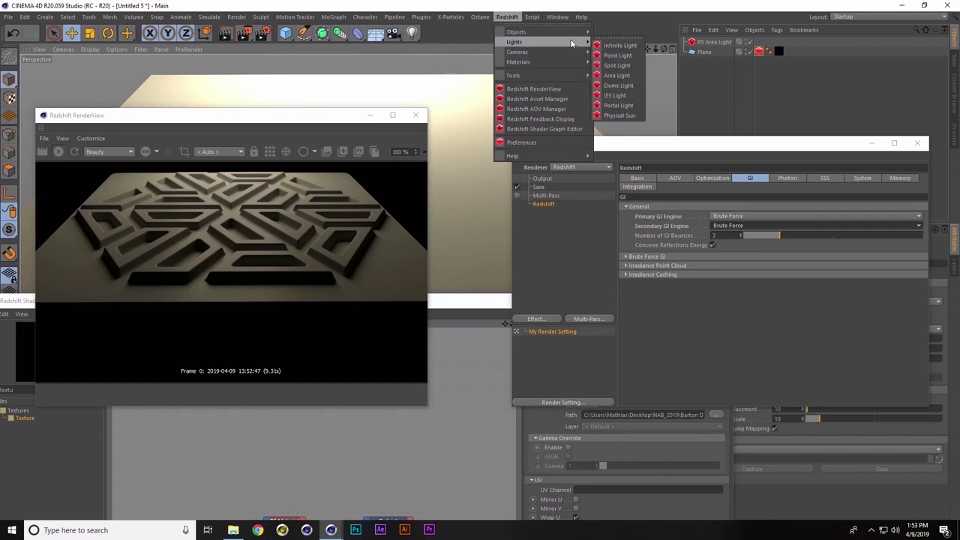
left_click(616, 85)
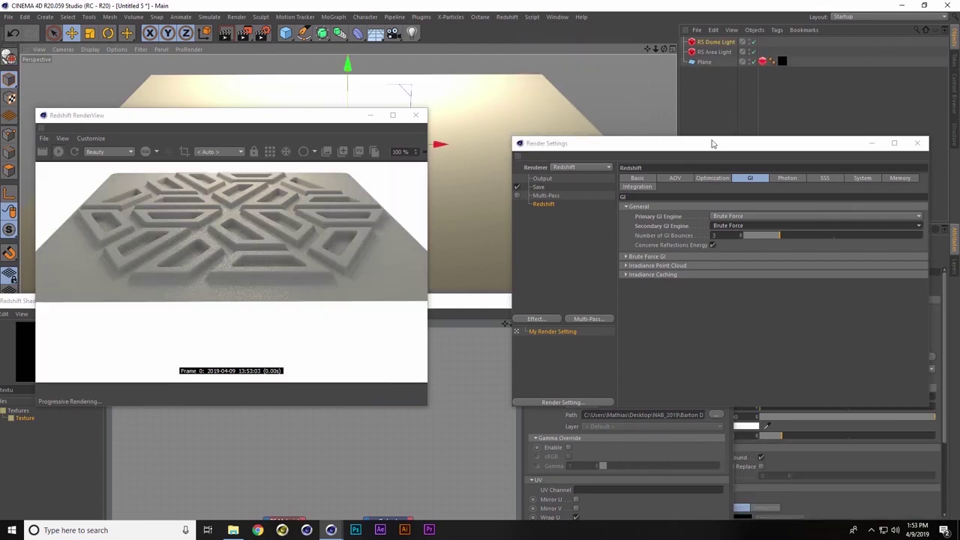
Uncover the dome light's attributes, disable its environment background and set its exposure to about -2.81
left_click_drag(683, 152, 359, 249)
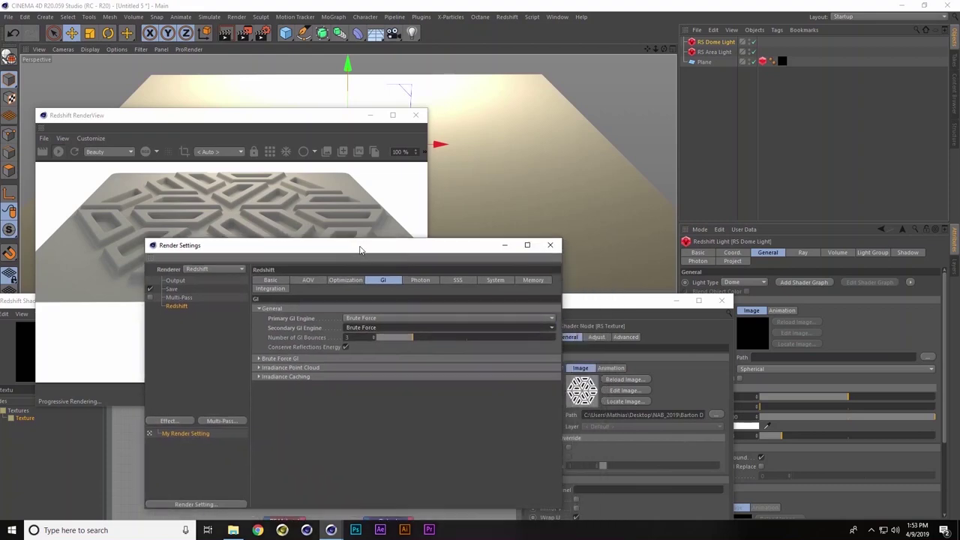
left_click(722, 301)
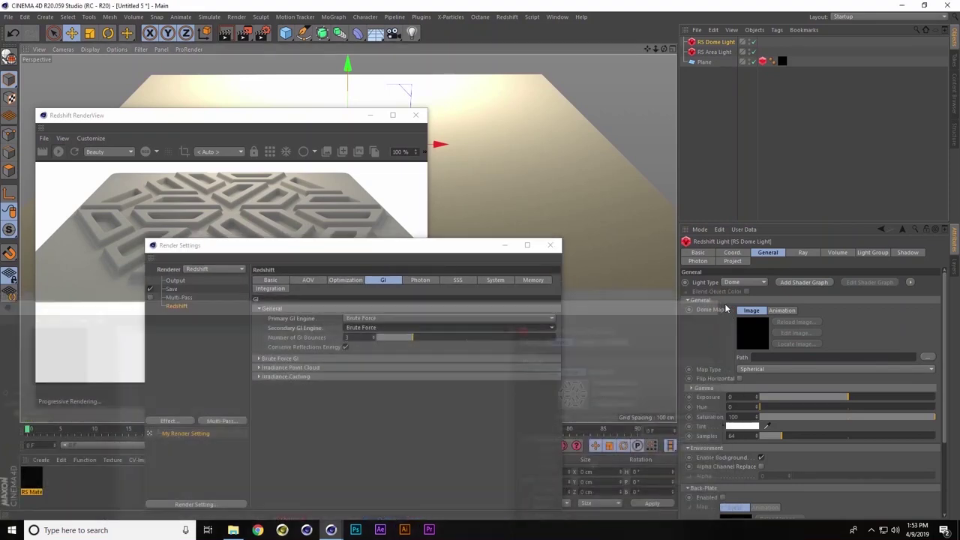
left_click(761, 458)
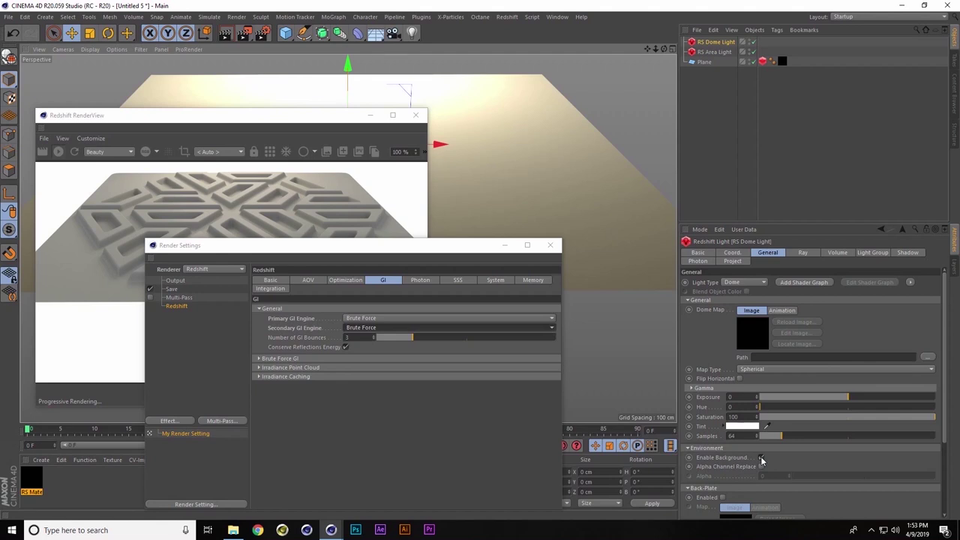
left_click(760, 458)
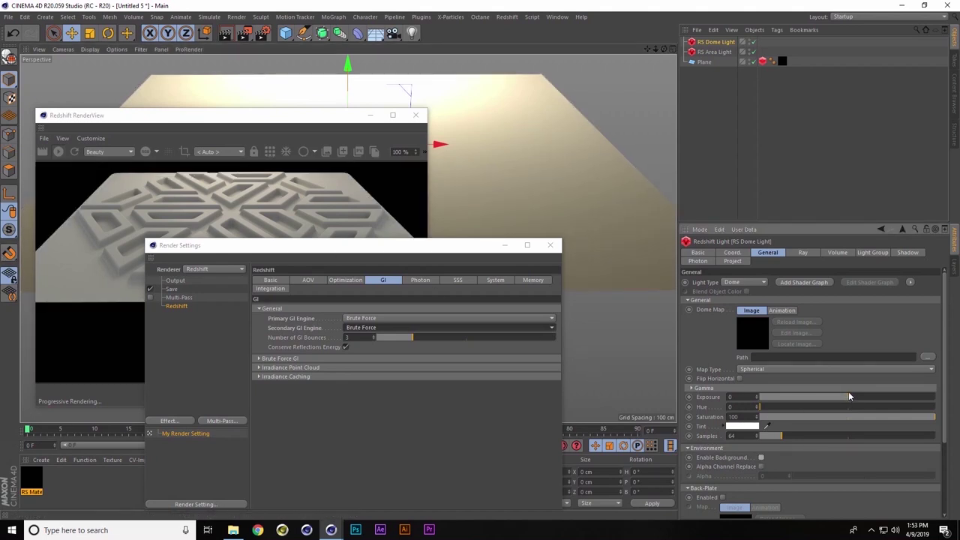
left_click(822, 397)
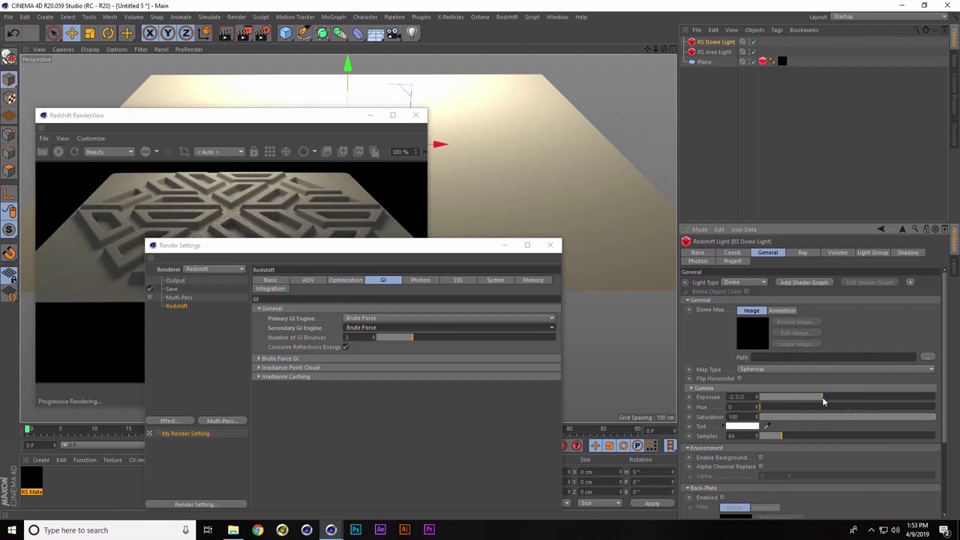
left_click_drag(818, 399, 817, 398)
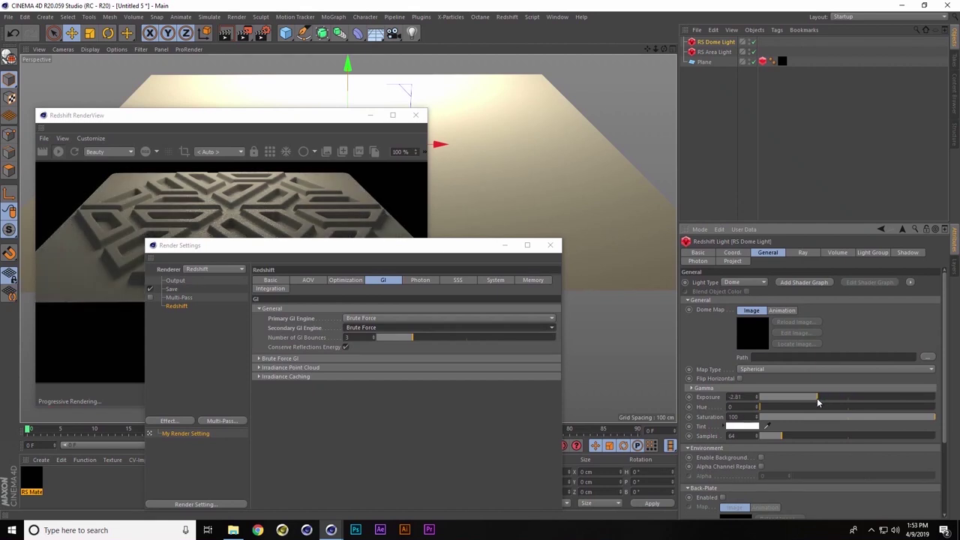
Move the render settings off the render, add a standard Redshift camera and close the render settings
left_click_drag(342, 250, 585, 233)
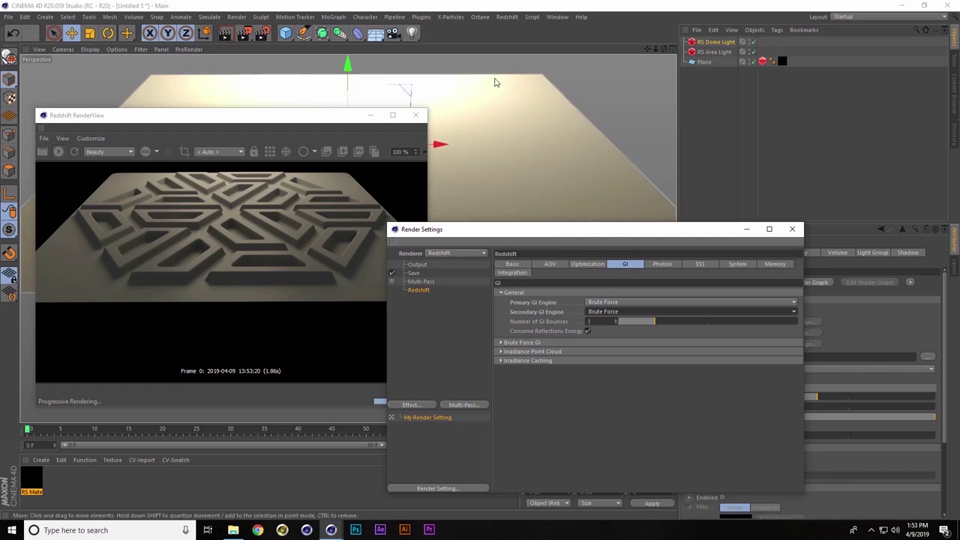
left_click(506, 16)
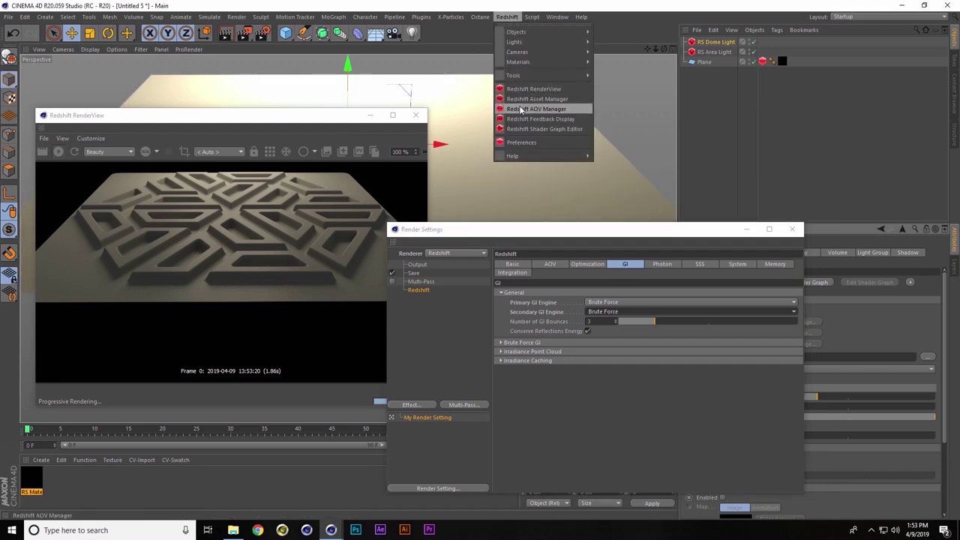
mouse_move(521, 52)
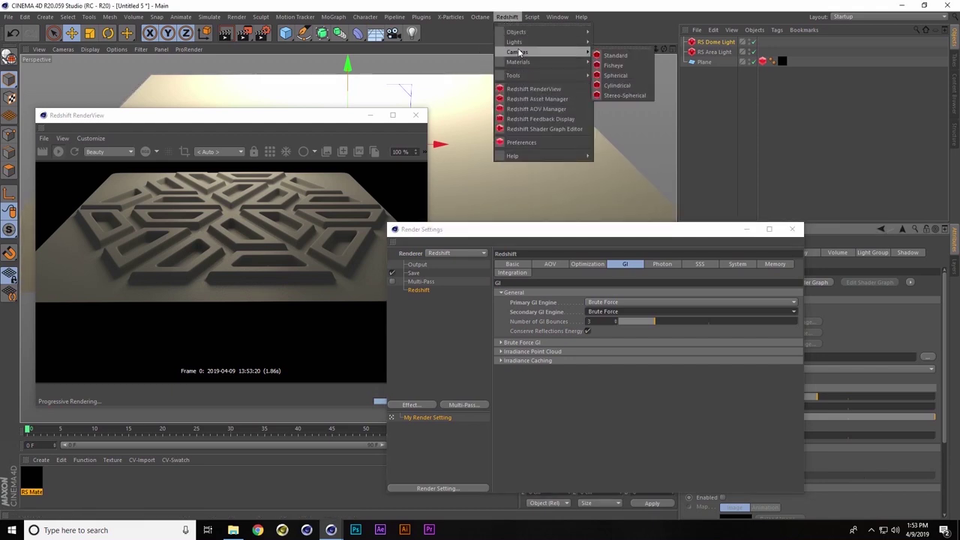
left_click(623, 54)
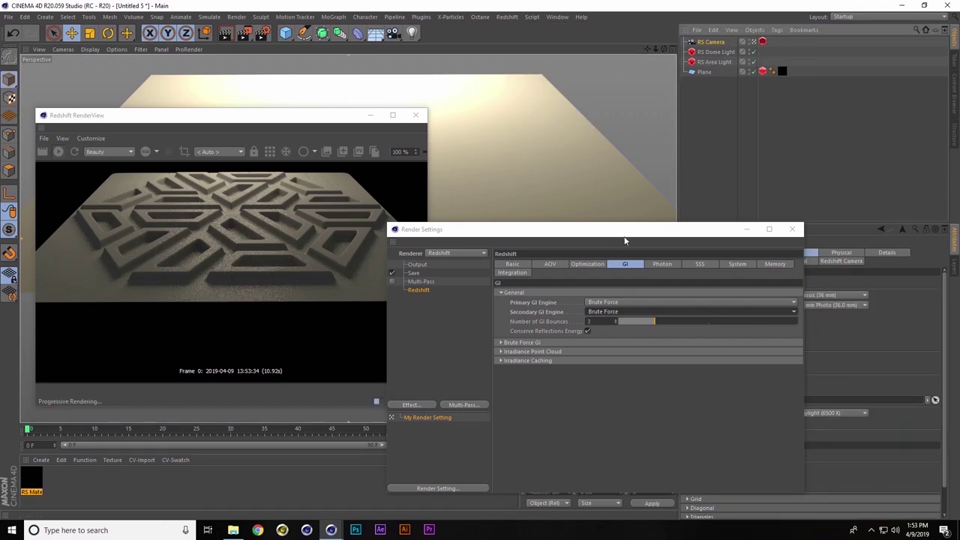
left_click(791, 228)
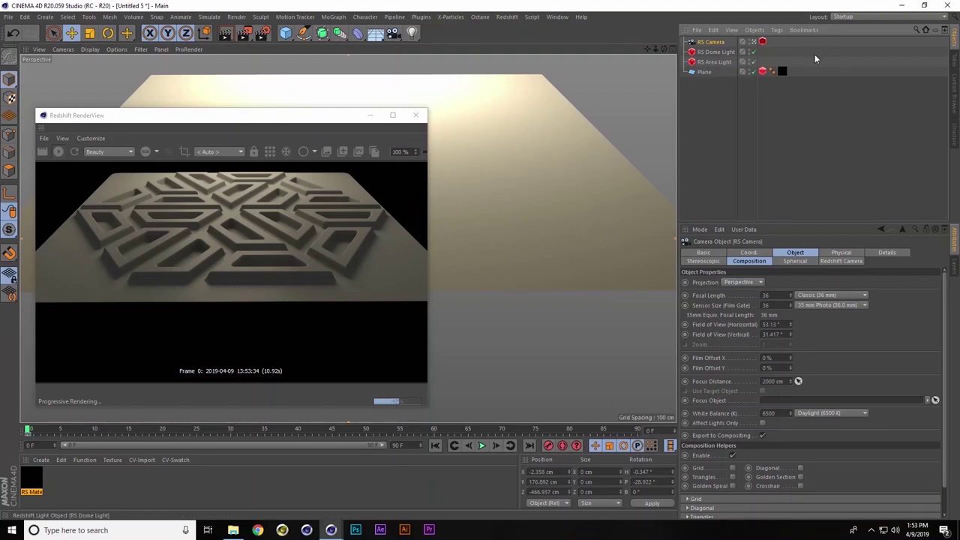
Override and enable bokeh on the camera's Redshift tag and set the CoC radius to 6
left_click(764, 42)
left_click(803, 253)
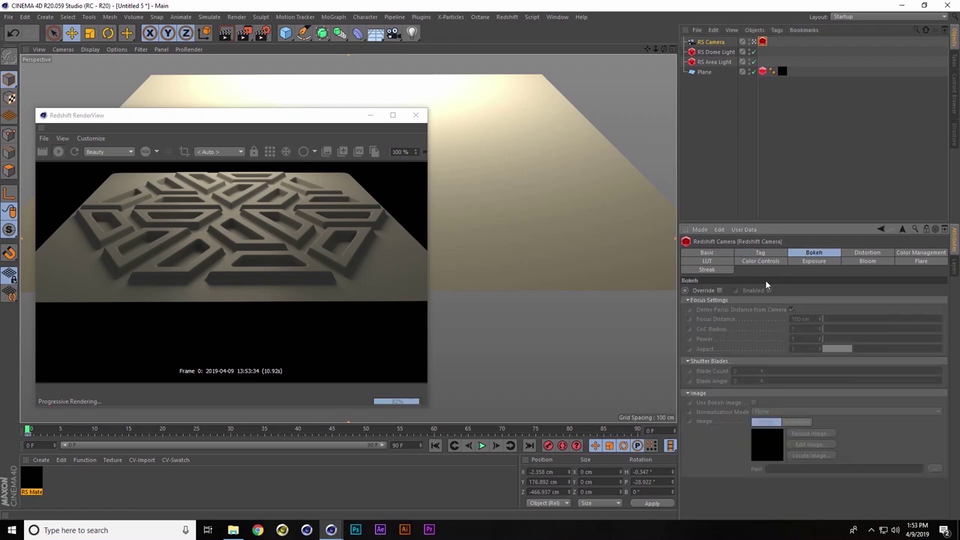
left_click(718, 290)
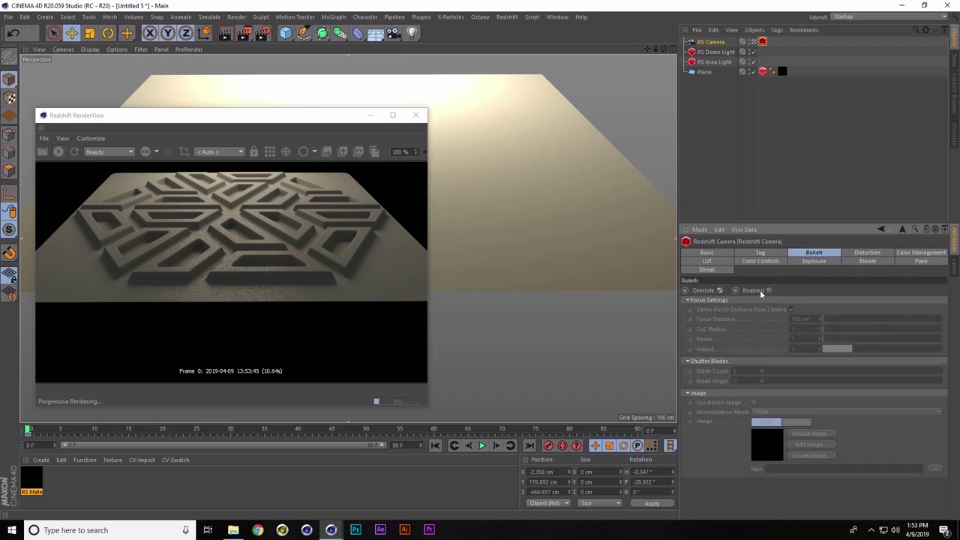
left_click(767, 291)
left_click(800, 332)
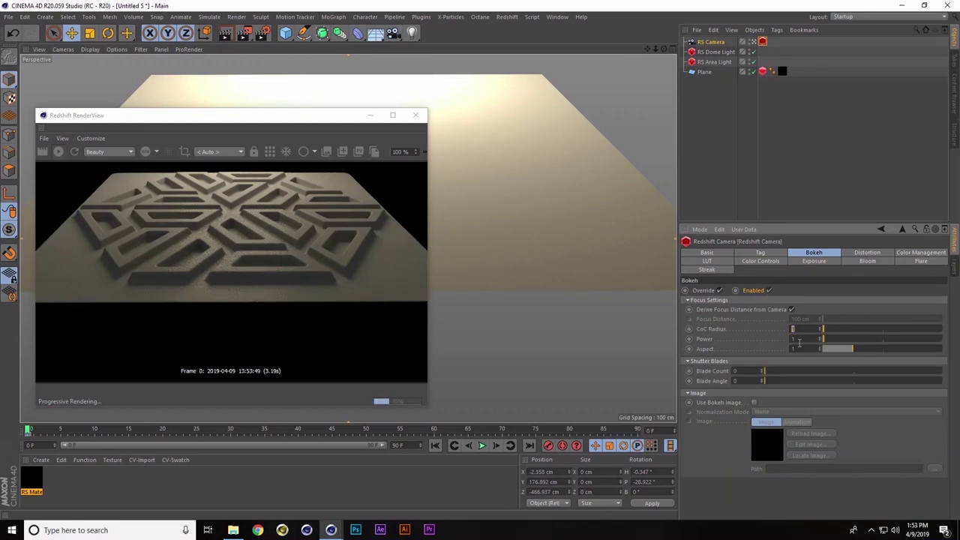
key("Return")
key("Return")
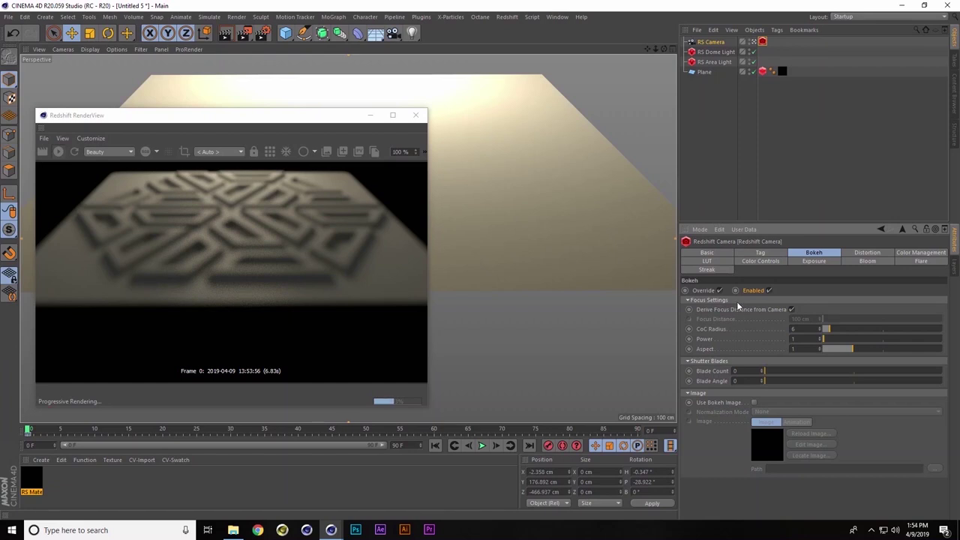
Set the RS Camera's focus distance by picking a point on the plane, and move the render view lower to uncover the viewport
left_click(714, 42)
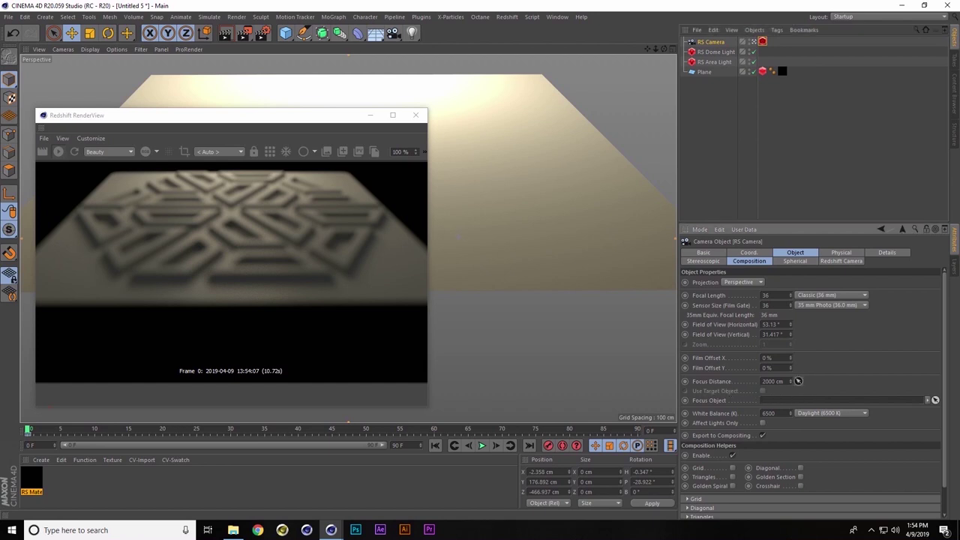
left_click(460, 178)
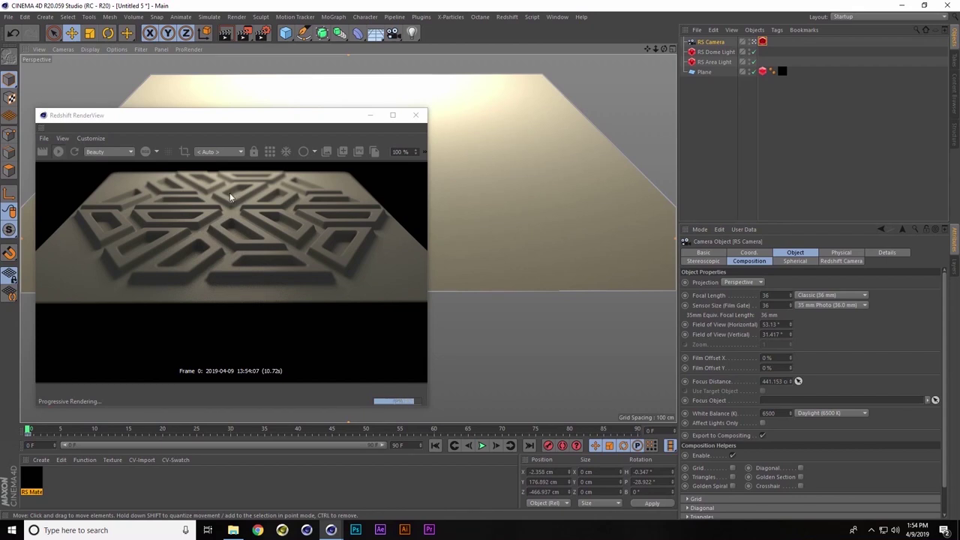
left_click(220, 121)
left_click_drag(220, 121, 254, 191)
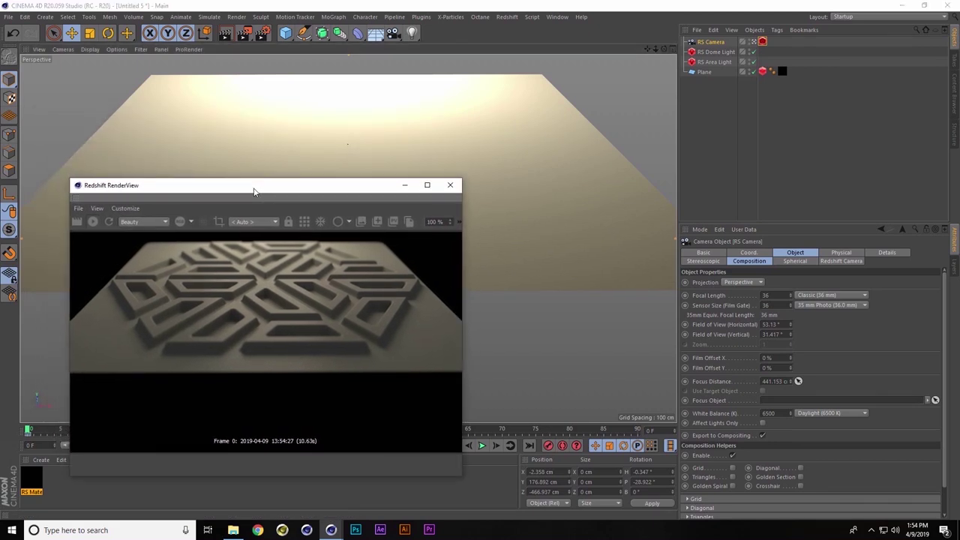
left_click_drag(282, 195, 296, 205)
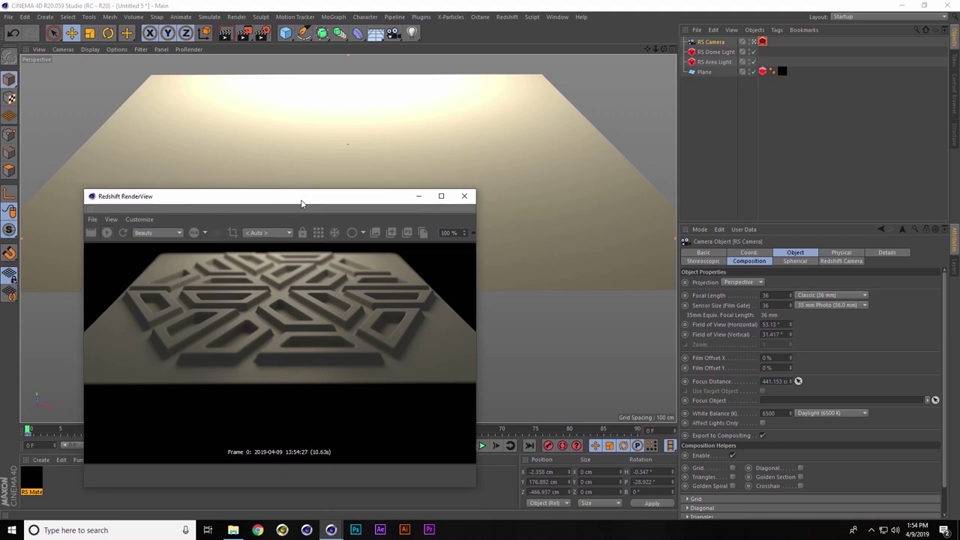
left_click_drag(301, 211, 295, 222)
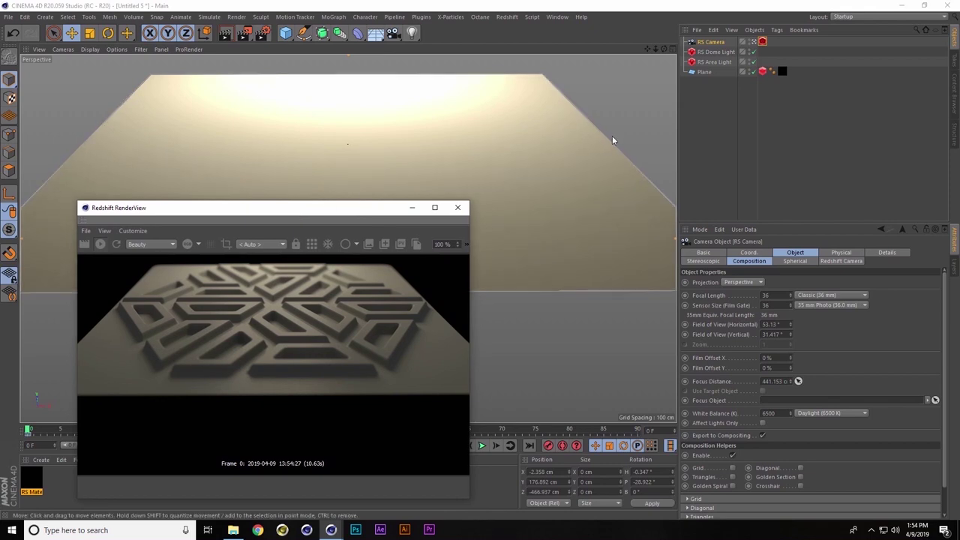
Make the plane an editable polygon object and switch to point mode
left_click(702, 74)
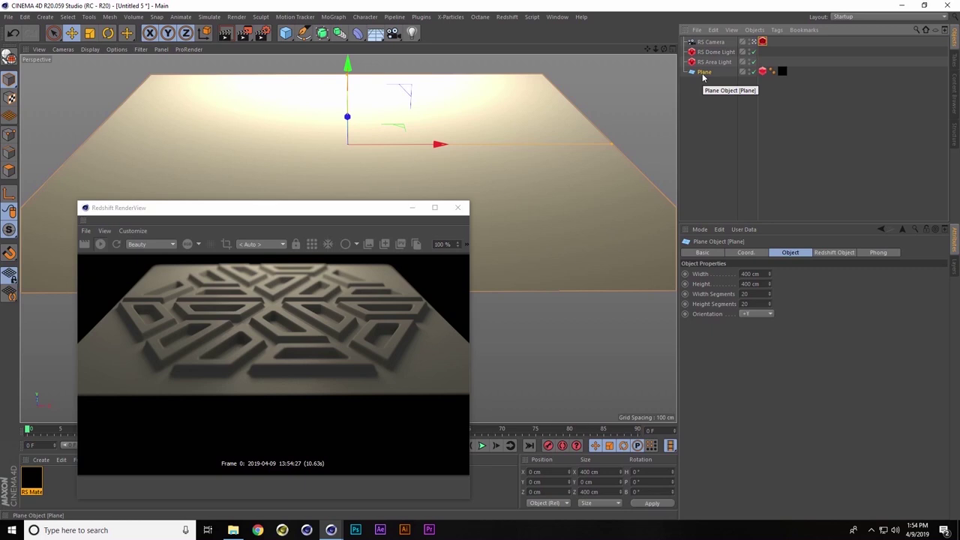
key("c")
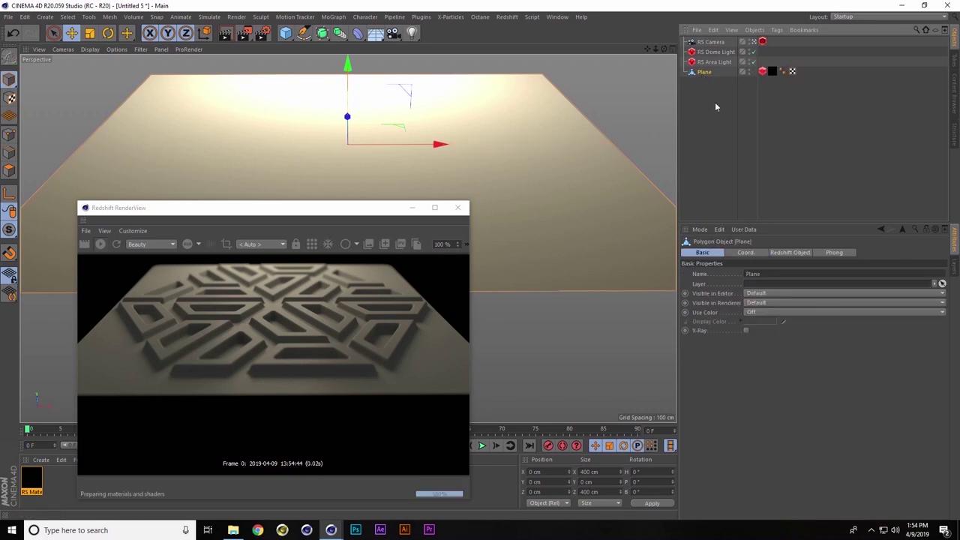
left_click(9, 135)
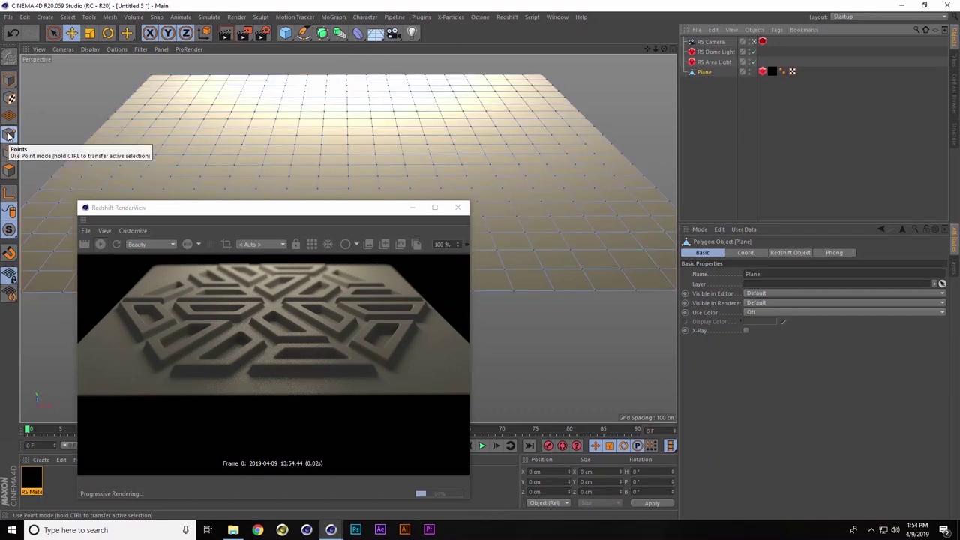
Create a vertex map on the plane by running Set Vertex Weight with a value of 0% in Set mode
key("shift+c")
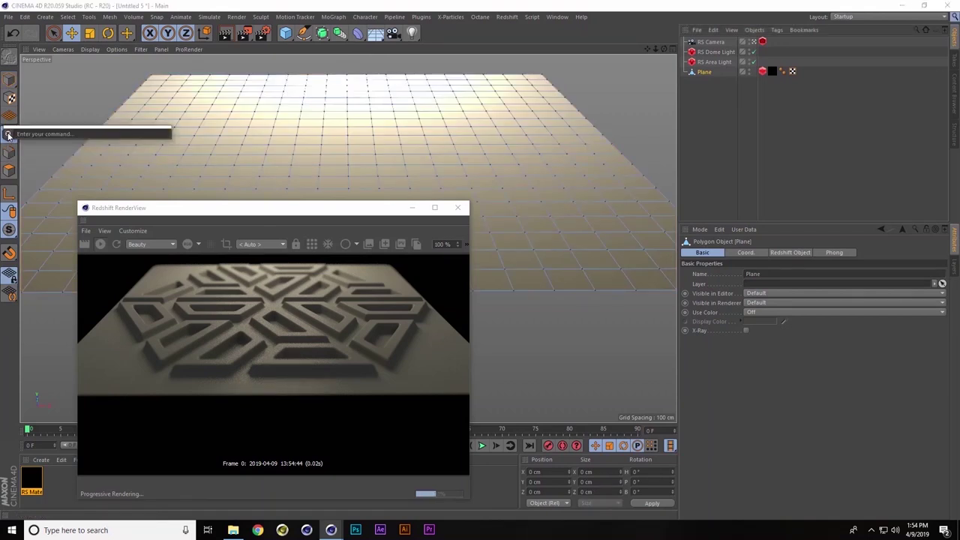
type("set")
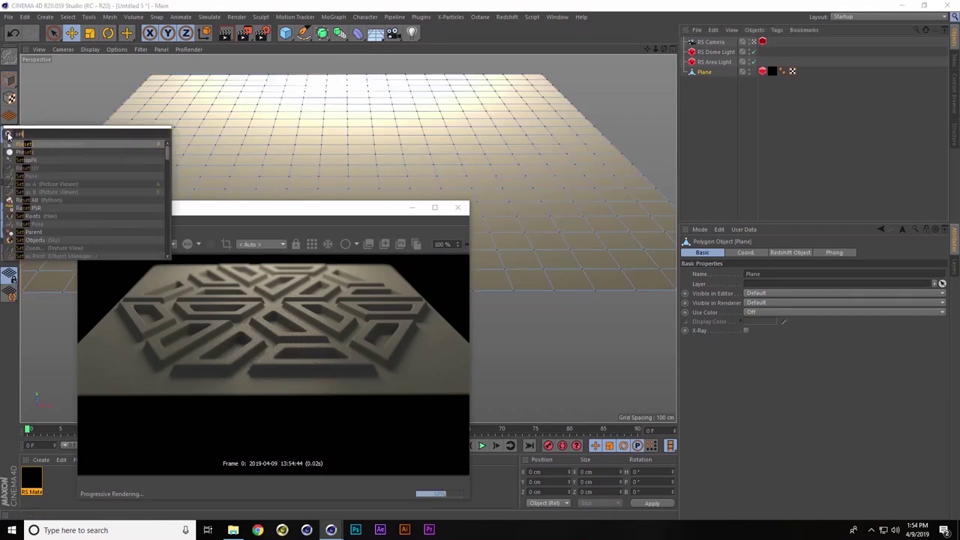
type(" ve")
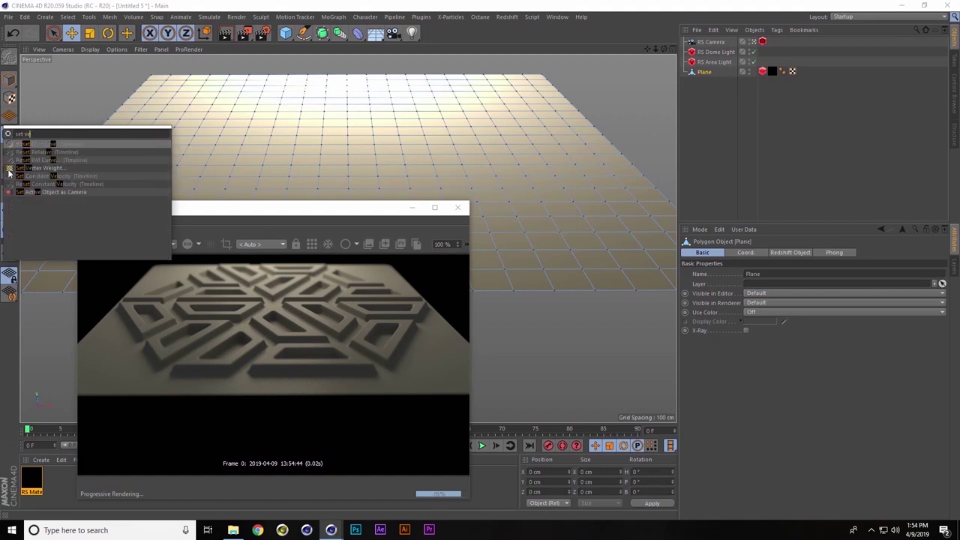
left_click(9, 169)
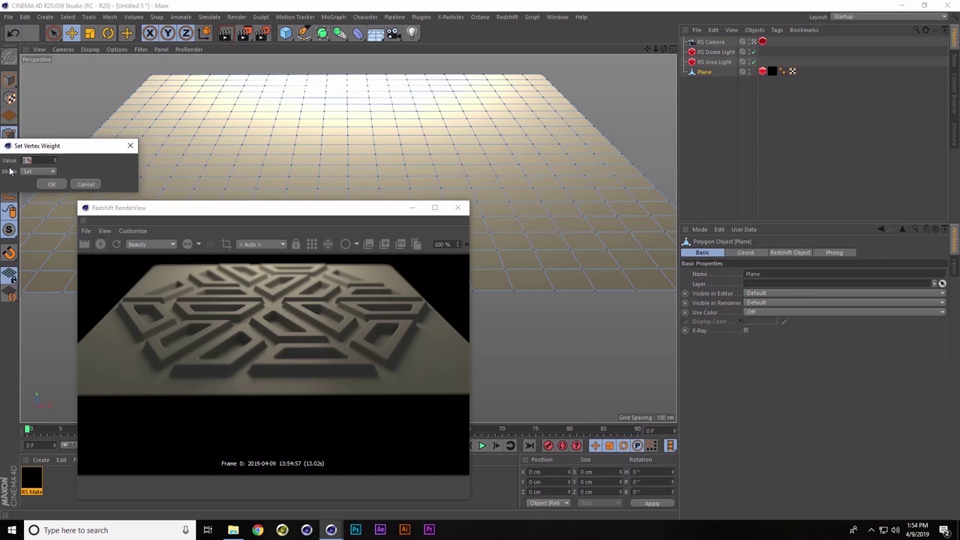
left_click(51, 185)
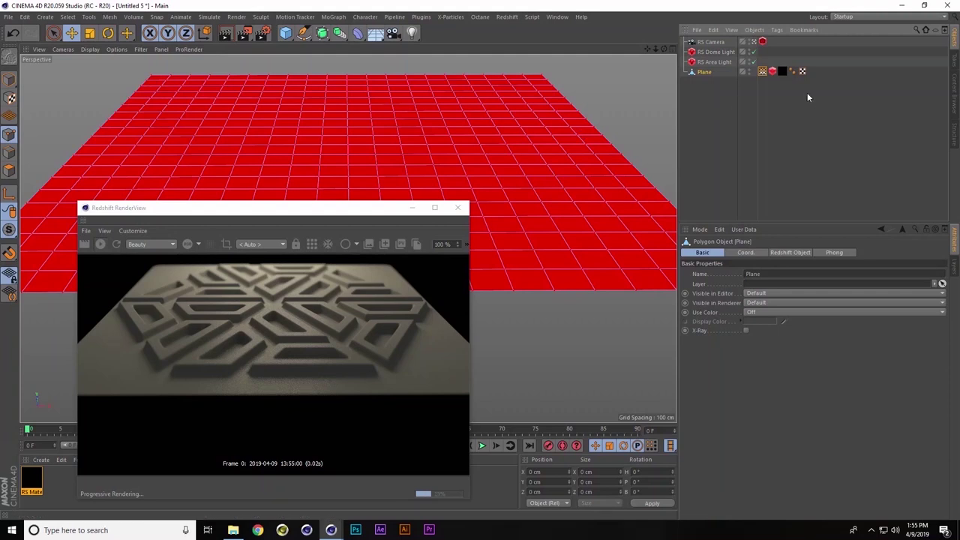
Enable Use Fields on the plane's vertex map tag
left_click(783, 87)
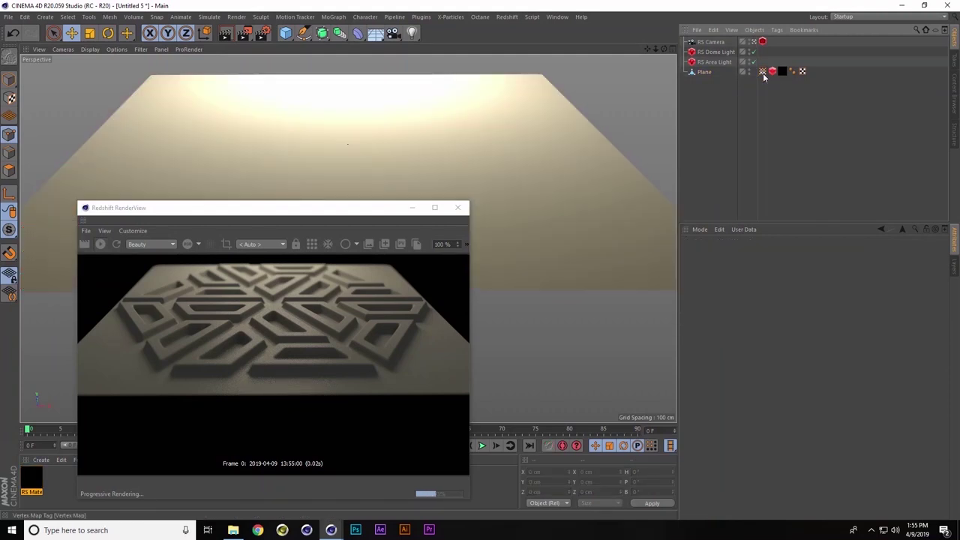
left_click(762, 70)
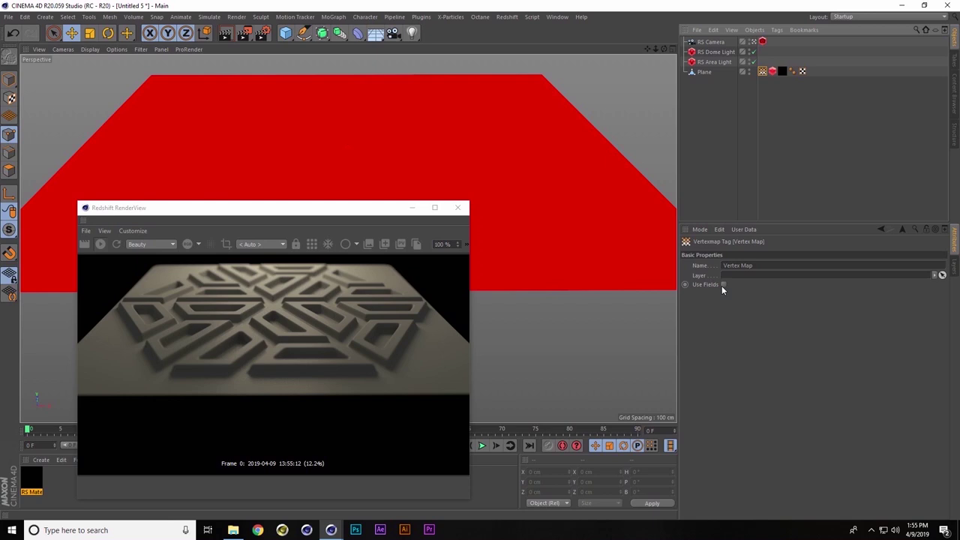
left_click(723, 285)
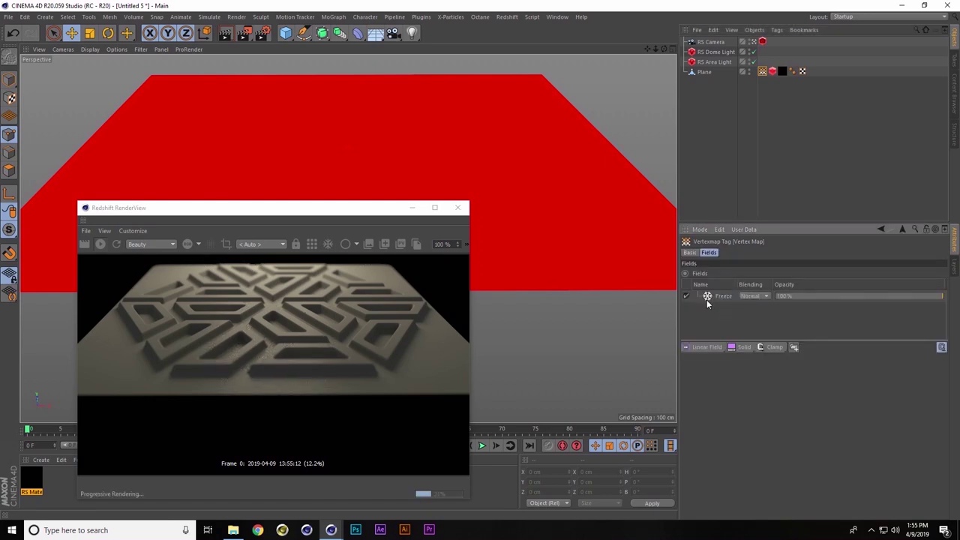
Review the available field objects, field layers and modifier layers, and add a Spherical Field to the vertex map's fields list
left_click(720, 349)
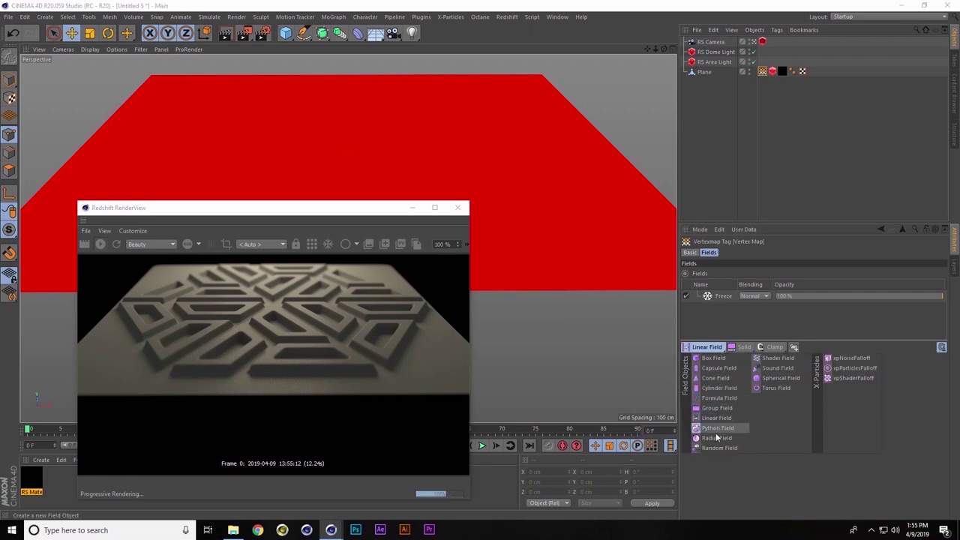
left_click(771, 487)
left_click(746, 347)
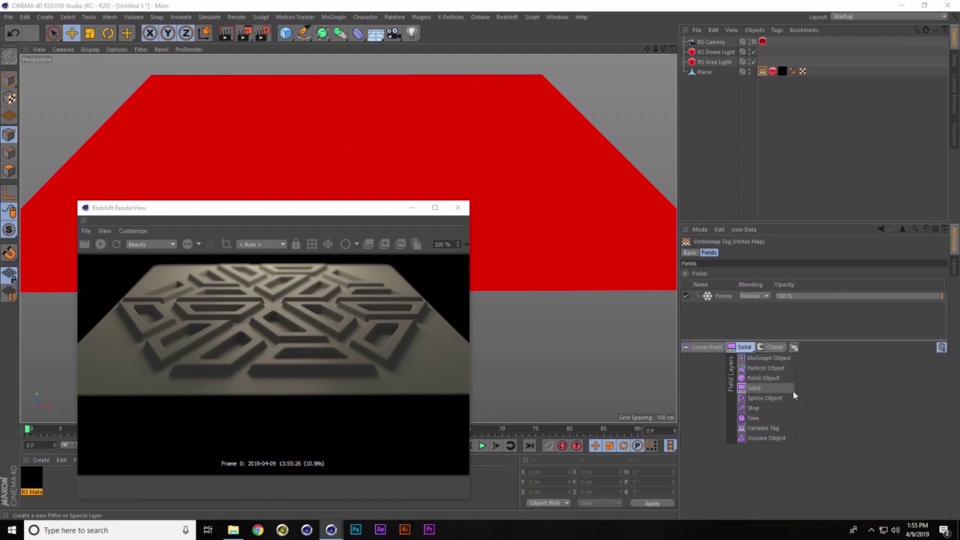
left_click(840, 386)
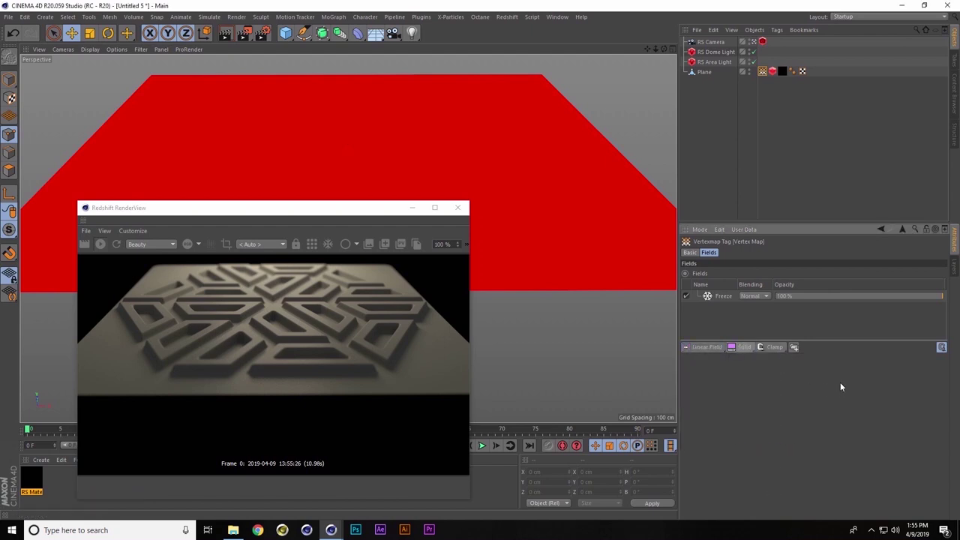
left_click(779, 349)
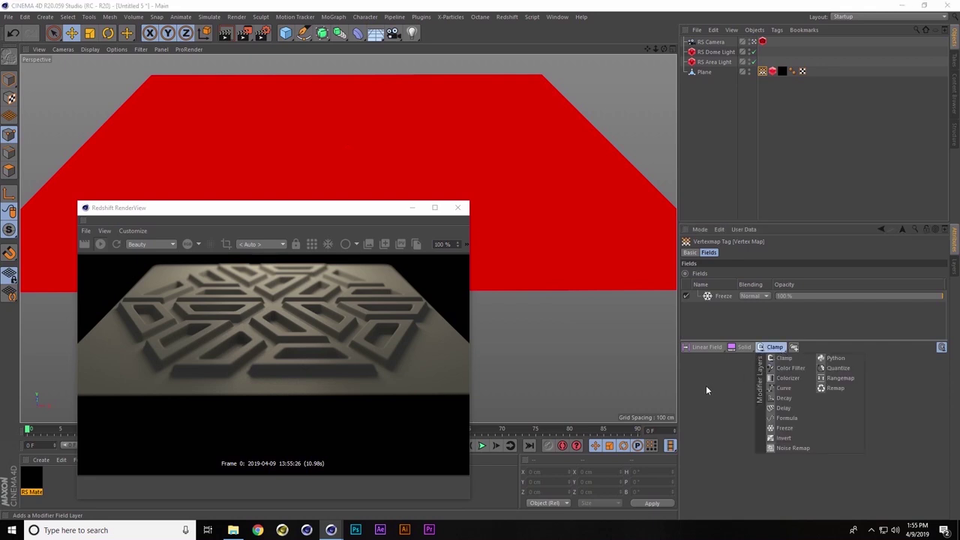
left_click(722, 349)
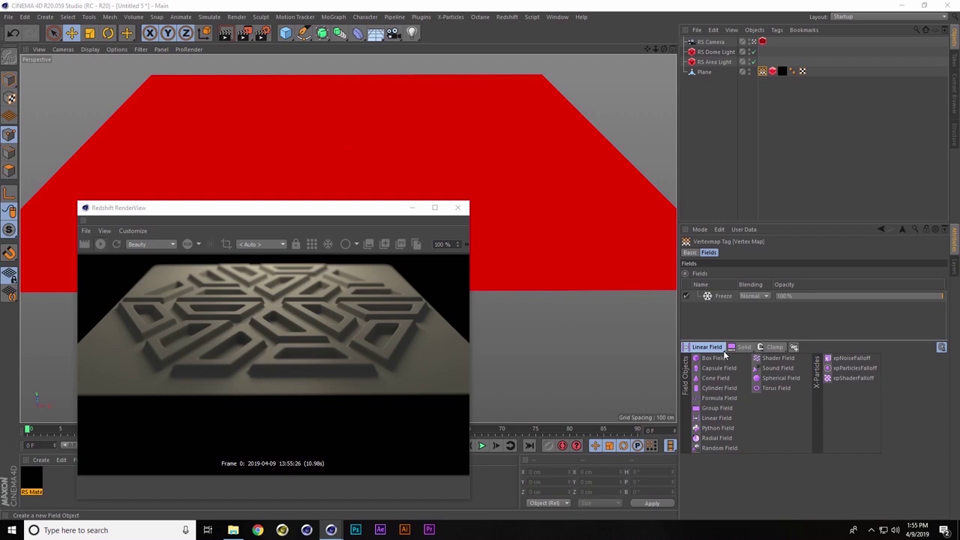
left_click(778, 380)
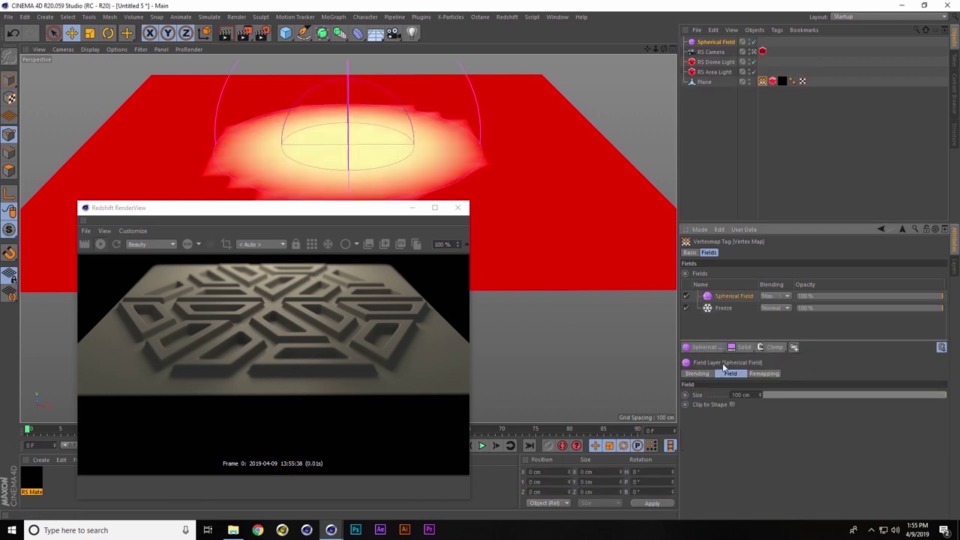
Move the render view lower and scale the Spherical Field up uniformly in model mode so it covers more of the plane
left_click_drag(293, 208, 312, 268)
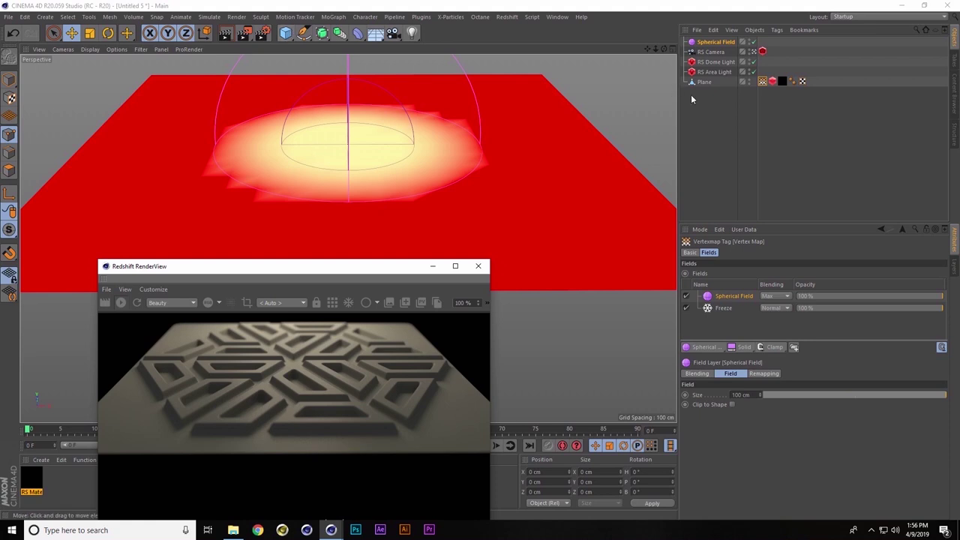
left_click(714, 43)
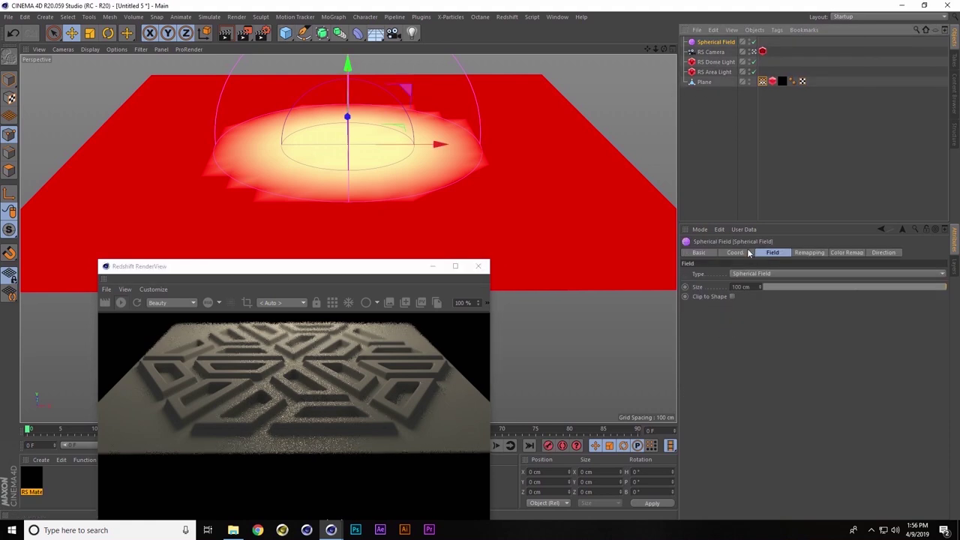
left_click(747, 253)
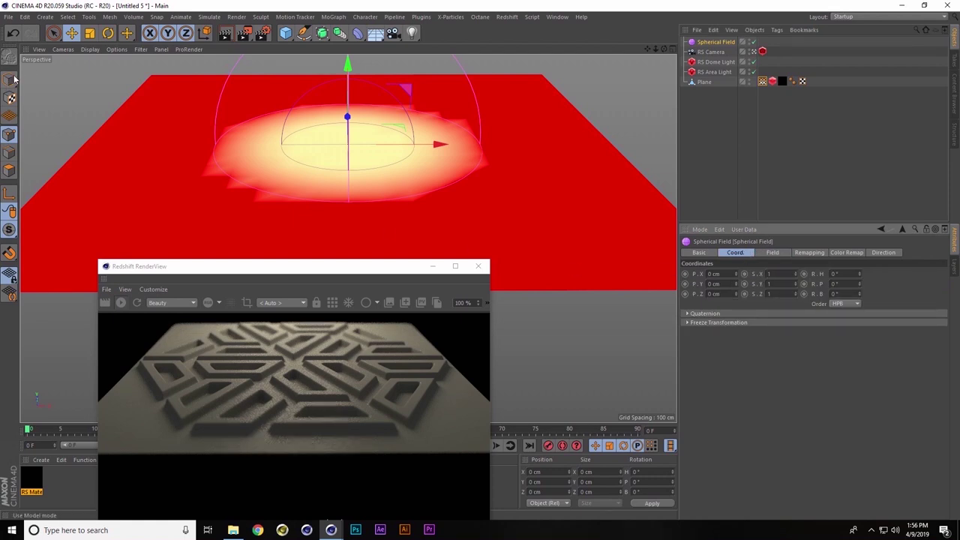
left_click(88, 34)
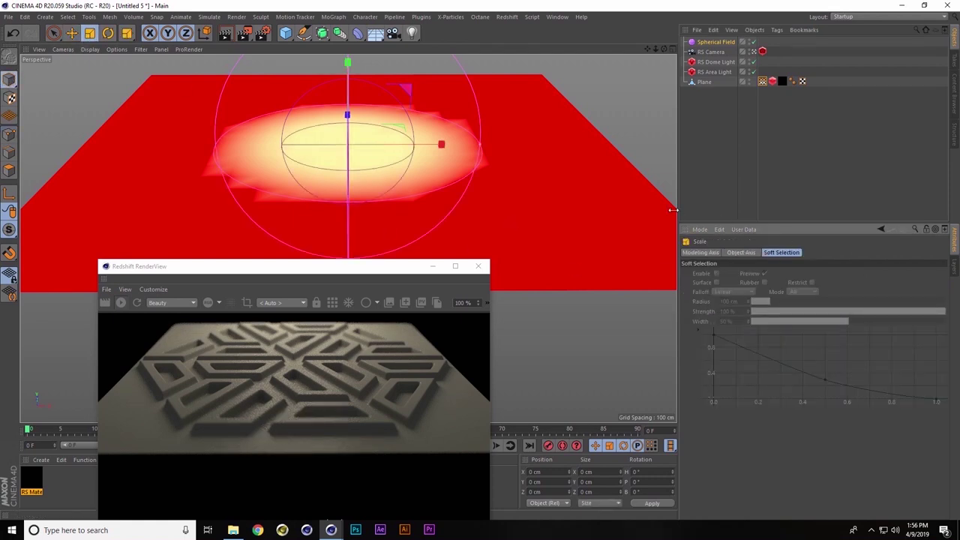
left_click_drag(577, 198, 757, 185)
left_click(72, 34)
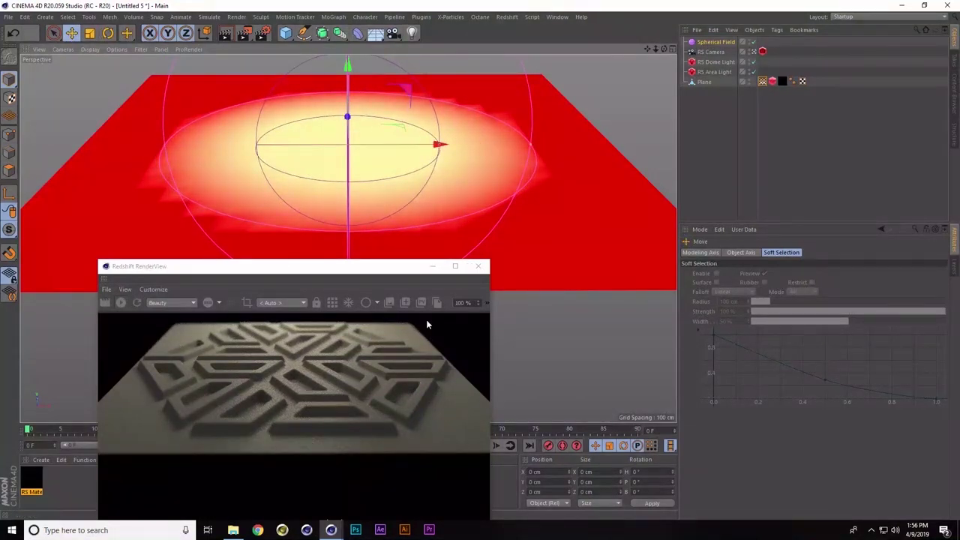
Open the RS Material's shader graph and duplicate the connected RS Texture and RS Displacement nodes just below the originals
left_click_drag(386, 272, 755, 78)
double_click(32, 479)
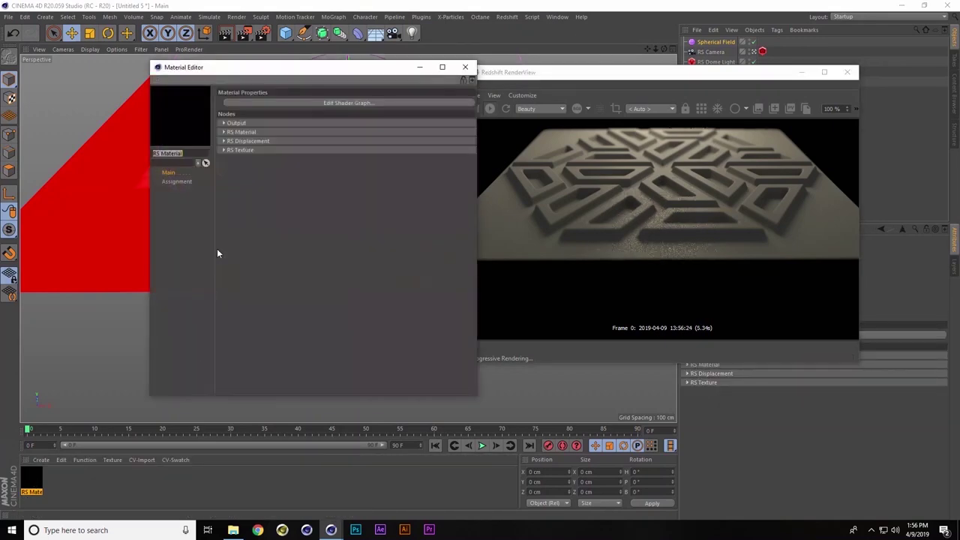
left_click(347, 103)
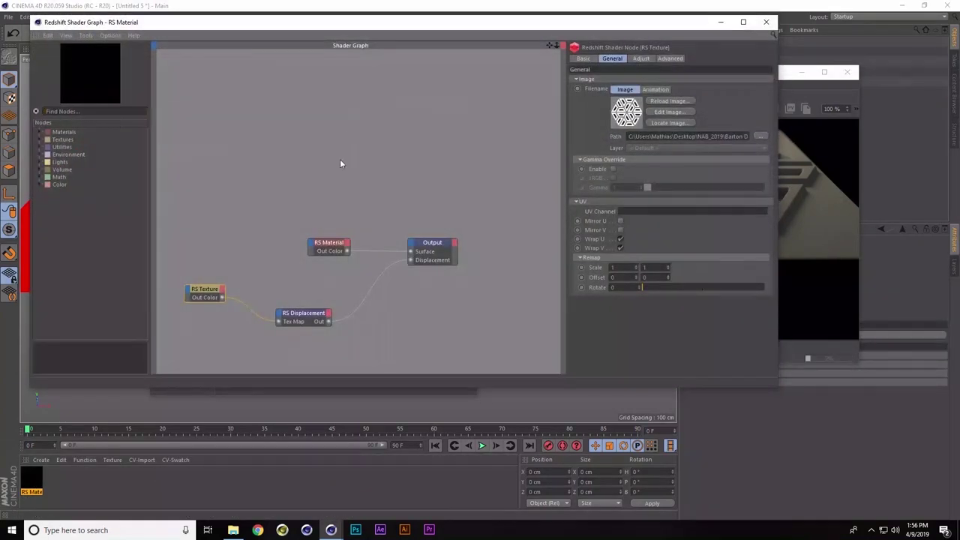
left_click(210, 289)
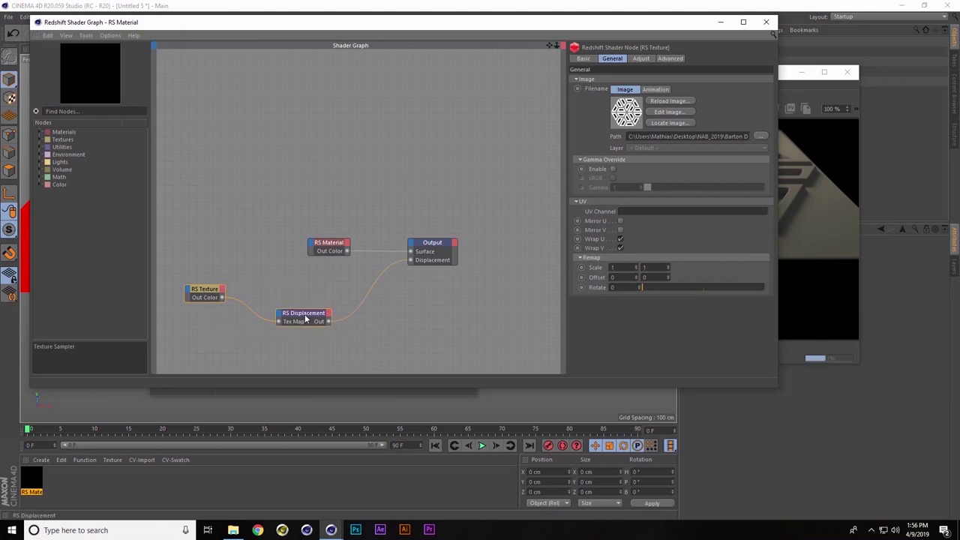
left_click_drag(305, 319, 309, 354, "ctrl")
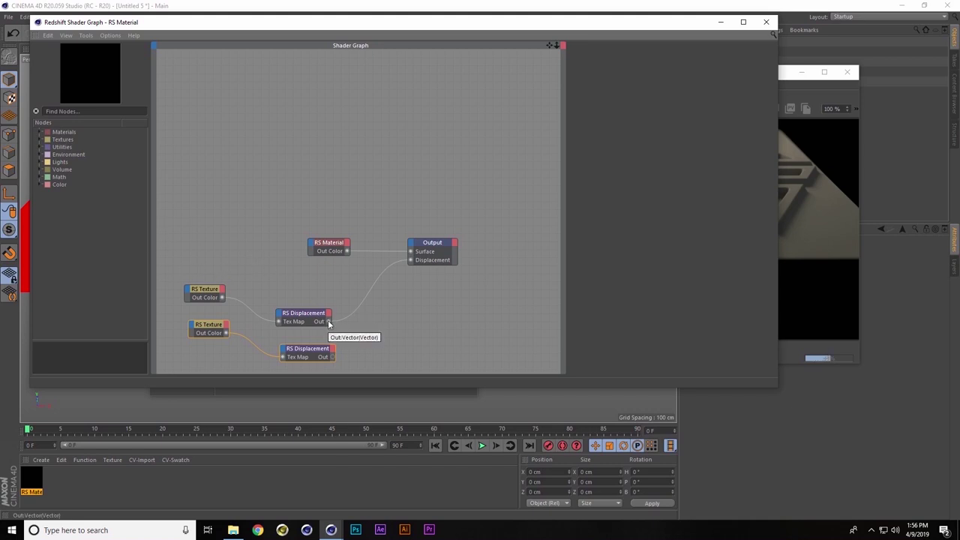
Remove the original RS Displacement's output wire and connect the duplicate RS Displacement to the Output node's Displacement input
right_click(329, 323)
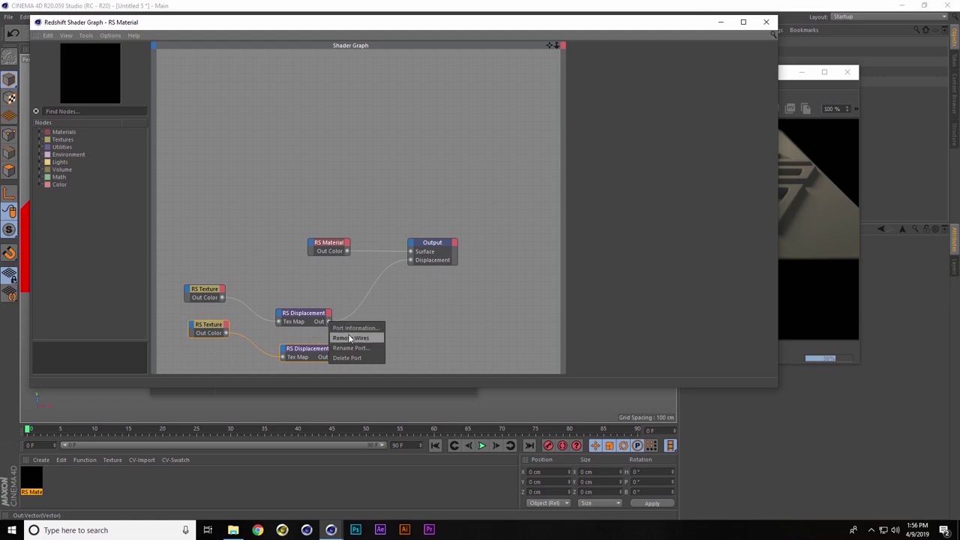
left_click(349, 338)
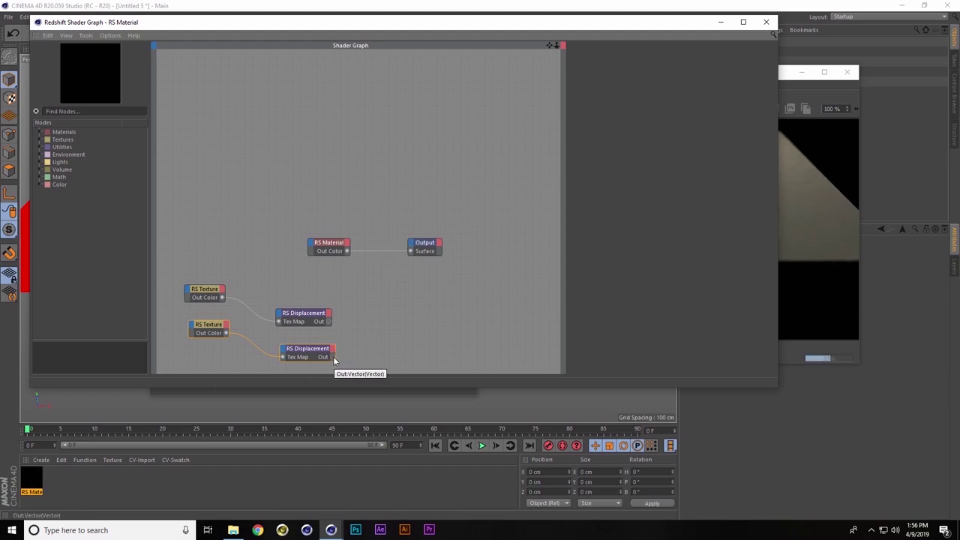
left_click_drag(333, 358, 411, 246)
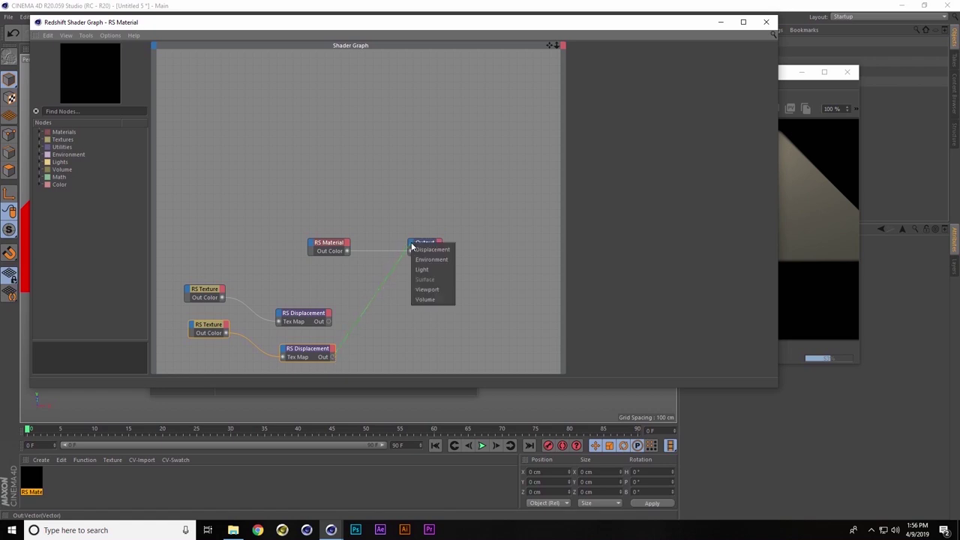
left_click(435, 252)
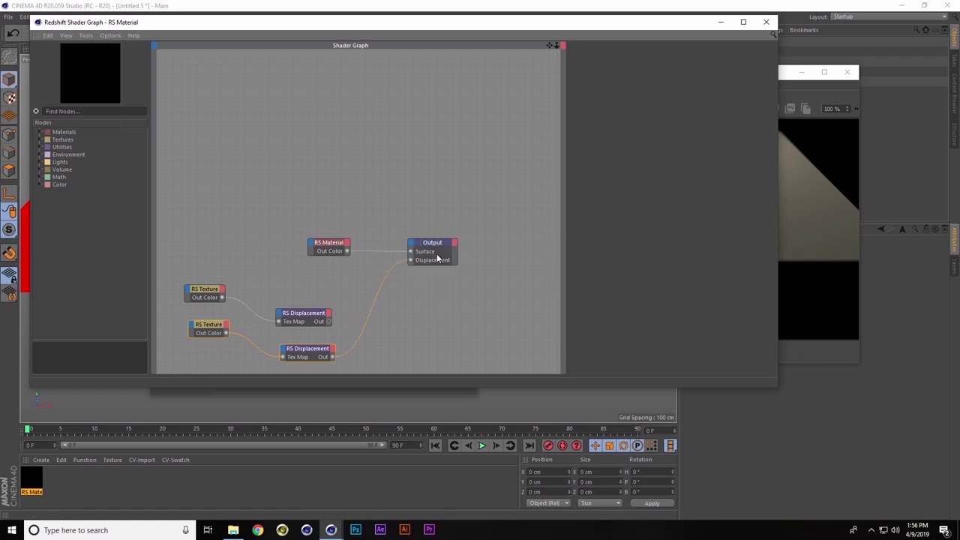
Load the "octagon tread WHITE blurr" image from the tex folder into the duplicate RS Texture node
left_click(210, 325)
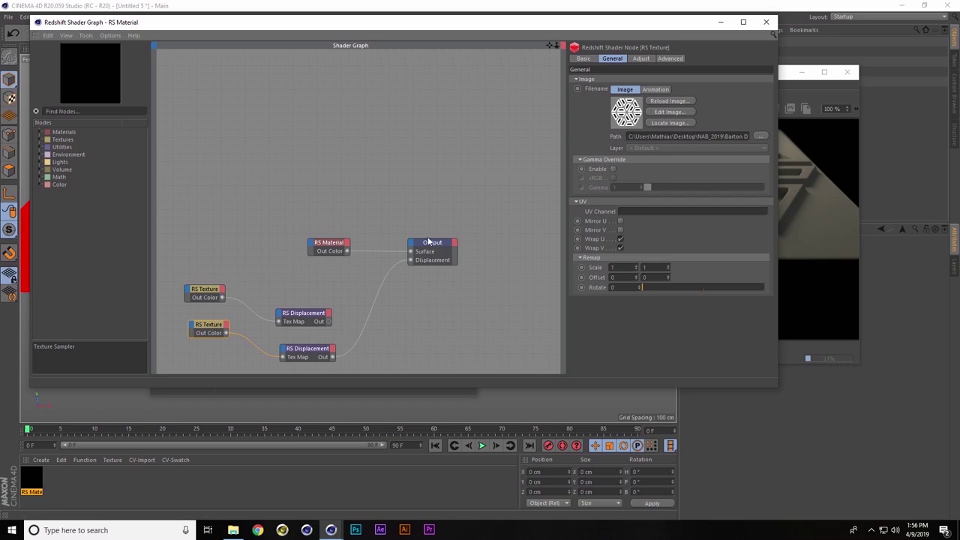
left_click(762, 137)
scroll(339, 193, "down", 2)
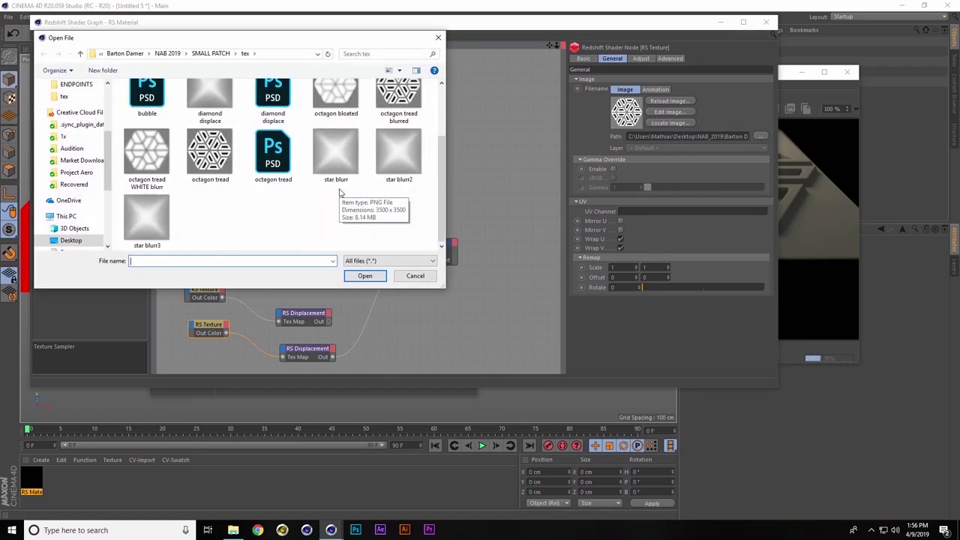
scroll(339, 193, "up", 1)
left_click(398, 105)
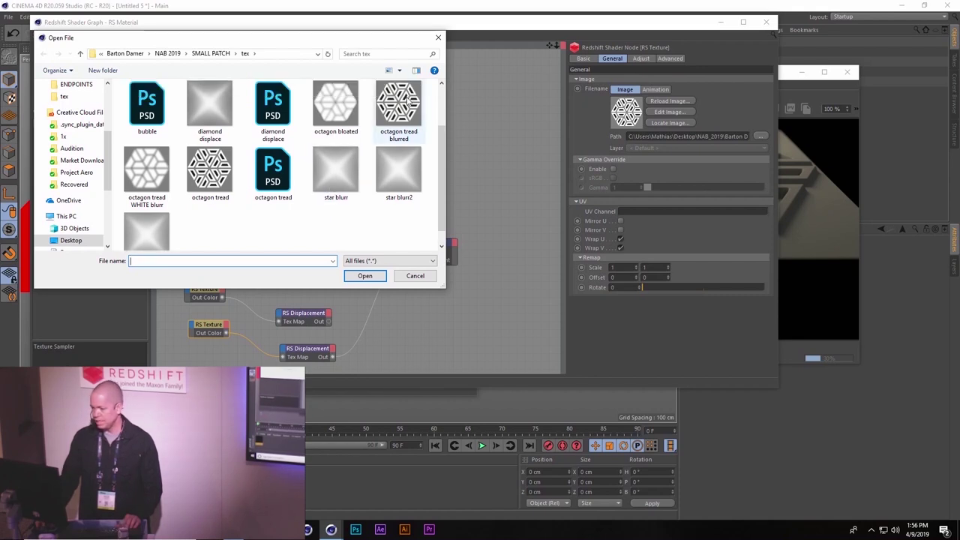
scroll(399, 153, "up", 1)
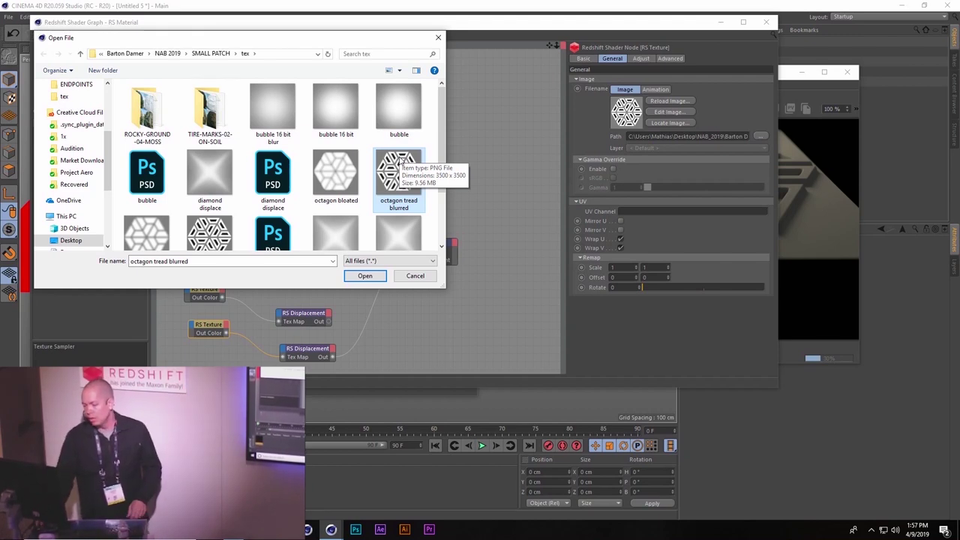
scroll(402, 159, "down", 1)
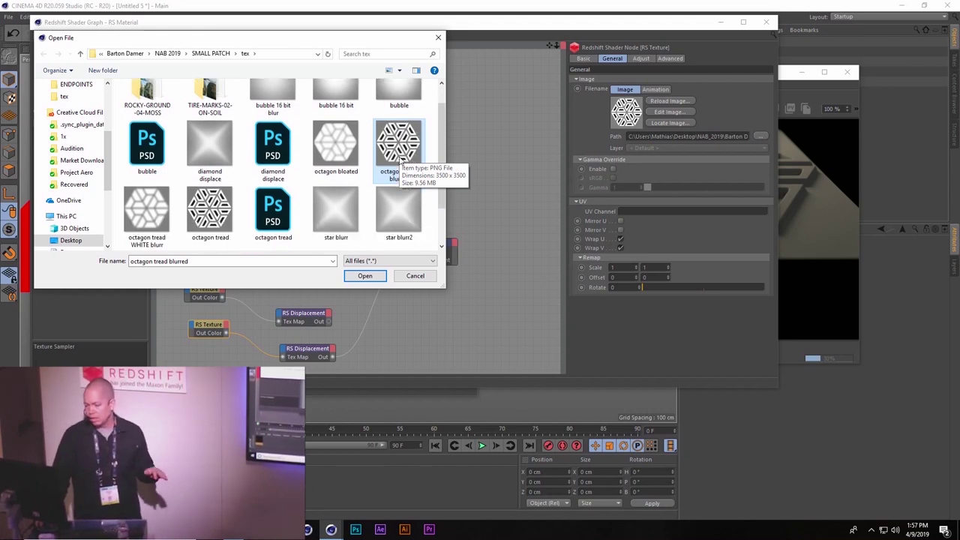
left_click(143, 215)
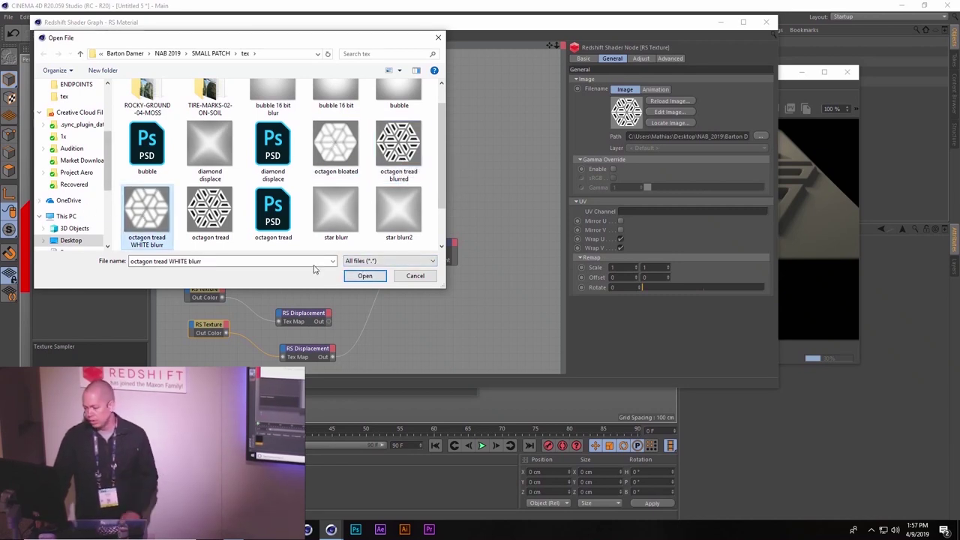
left_click(355, 276)
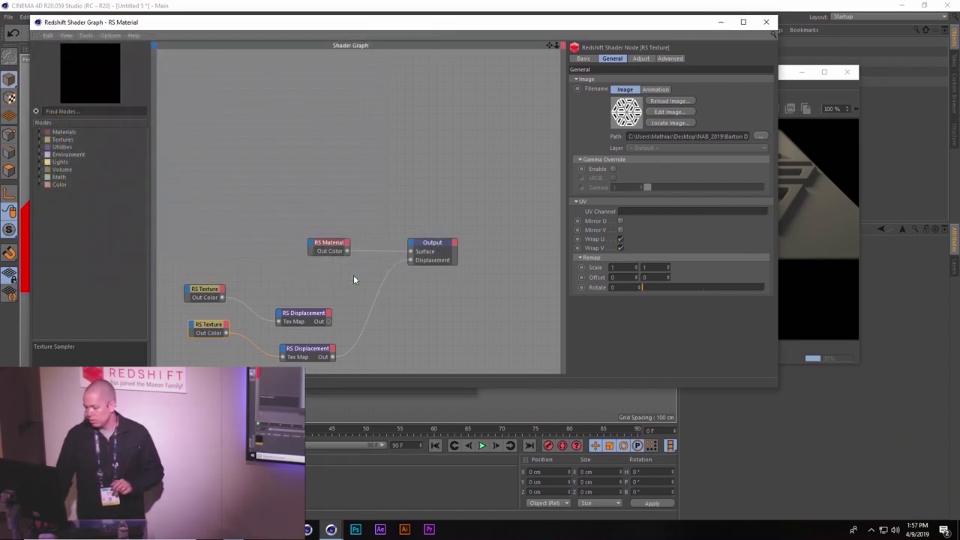
Rearrange the render view and shader graph windows, and set Maximum Displacement and Displacement Scale to 50 on the plane's Redshift Object tag
left_click(785, 81)
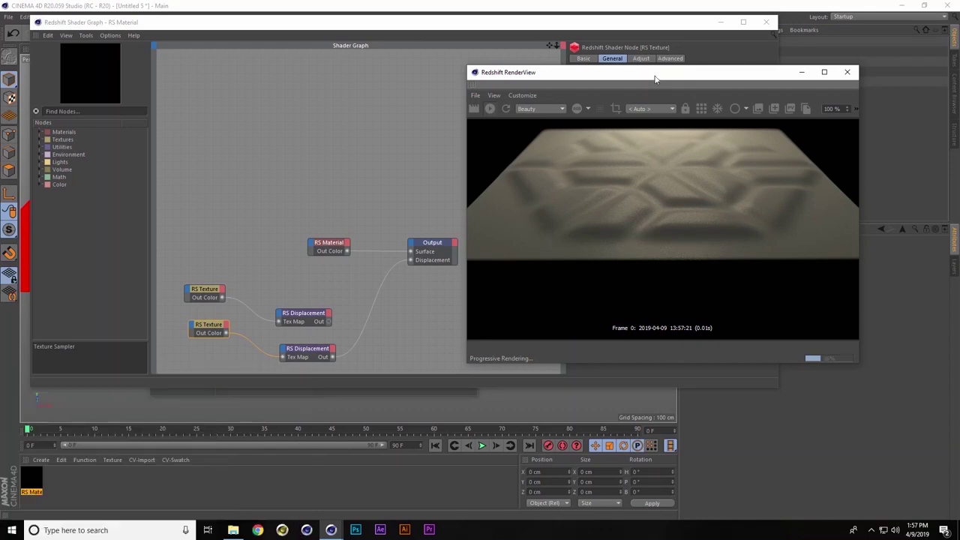
left_click_drag(654, 76, 393, 176)
left_click_drag(671, 26, 530, 30)
left_click(771, 81)
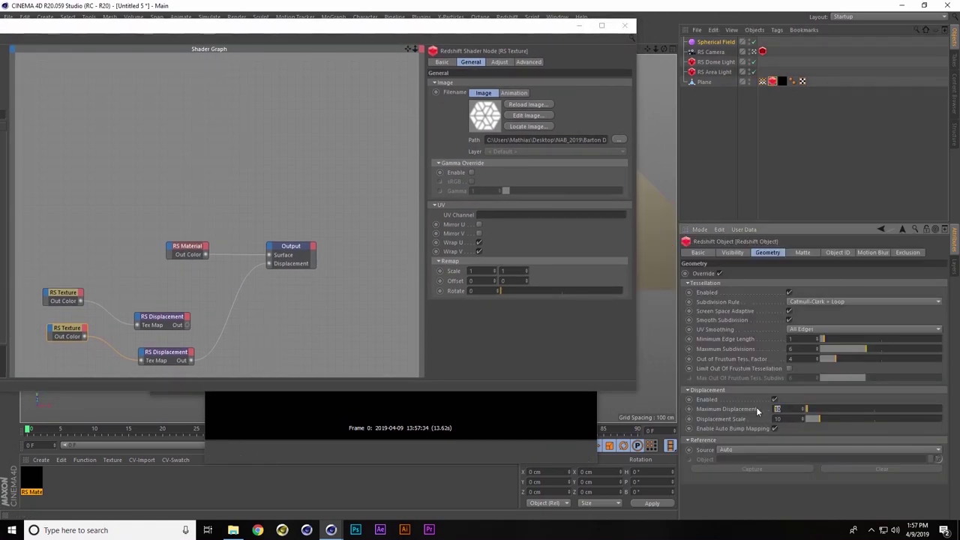
type("1")
key("Tab")
type("50")
key("Return")
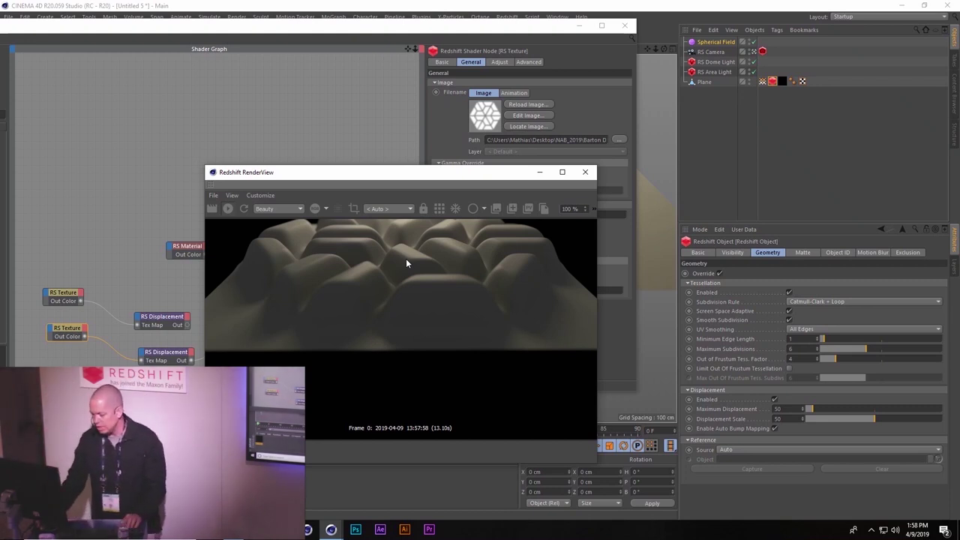
Load the "octagon bloated" image from the tex folder into the duplicate RS Texture node
left_click(51, 330)
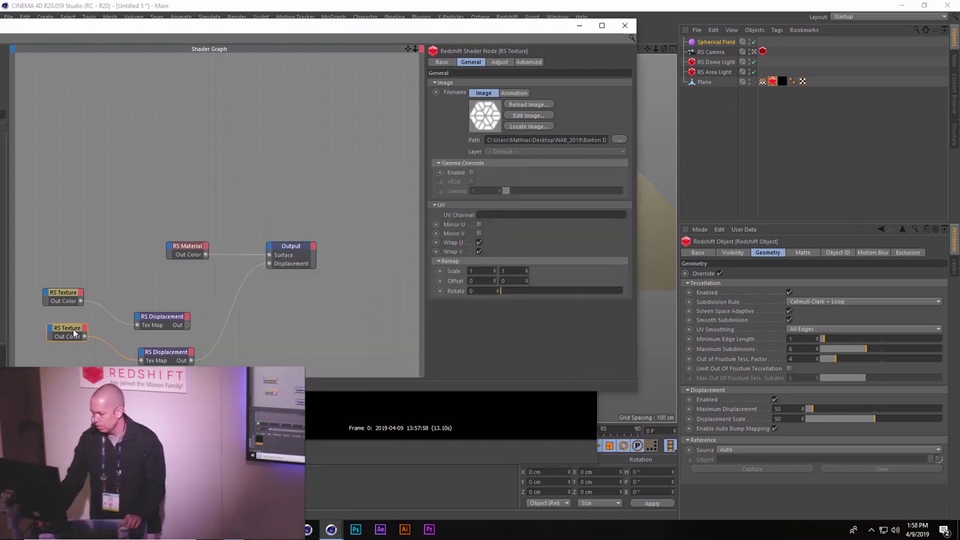
left_click(616, 139)
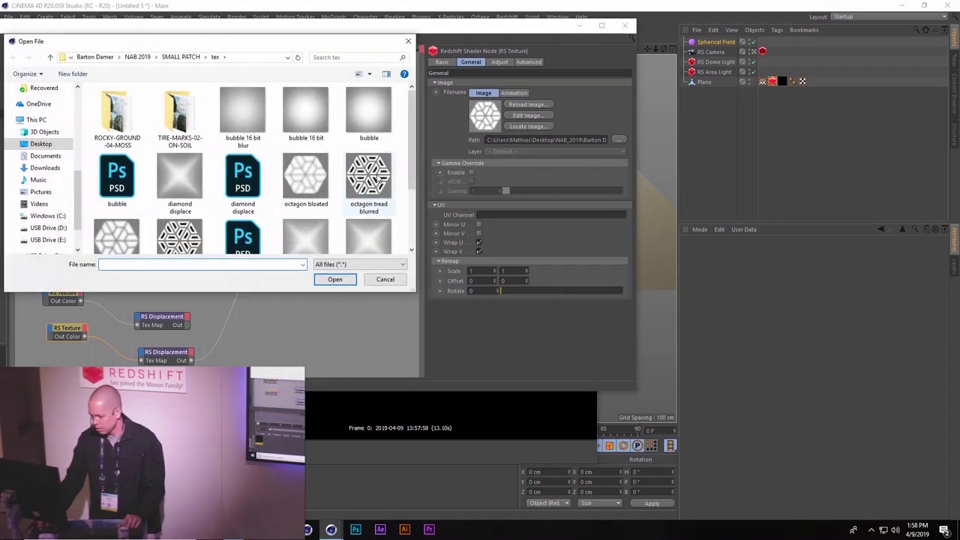
left_click(305, 176)
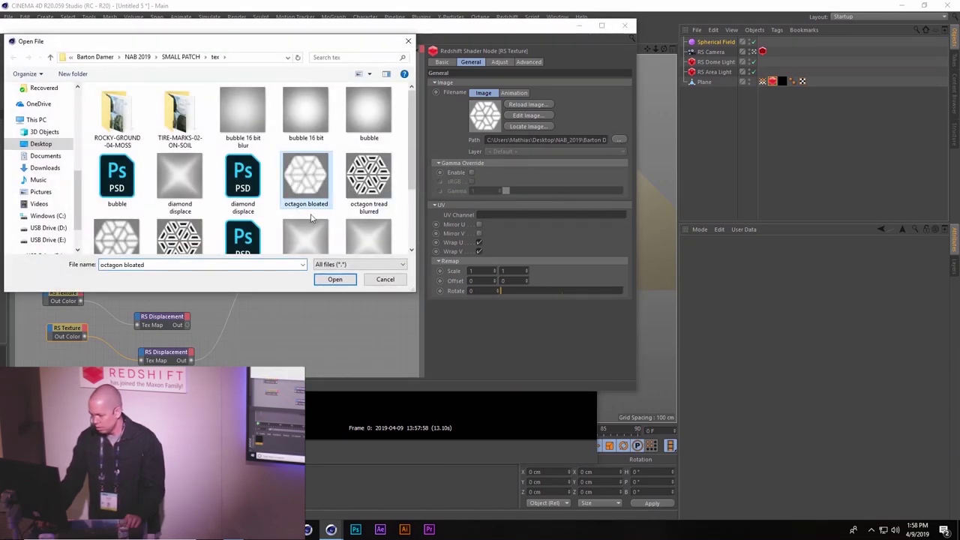
left_click(332, 279)
Open the "octagon bloated" texture in the image viewer to examine its soft edges, and return to the render of the plane
left_click(524, 117)
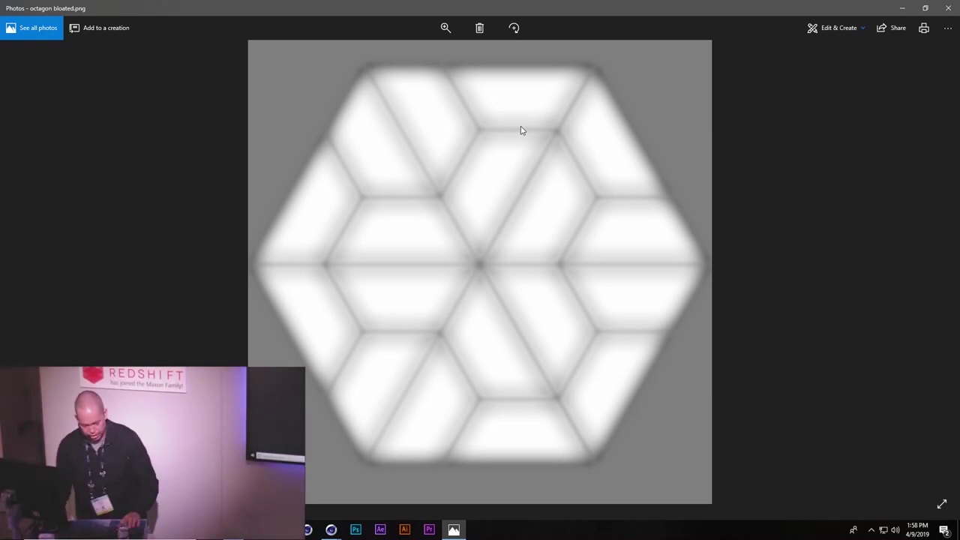
left_click(949, 9)
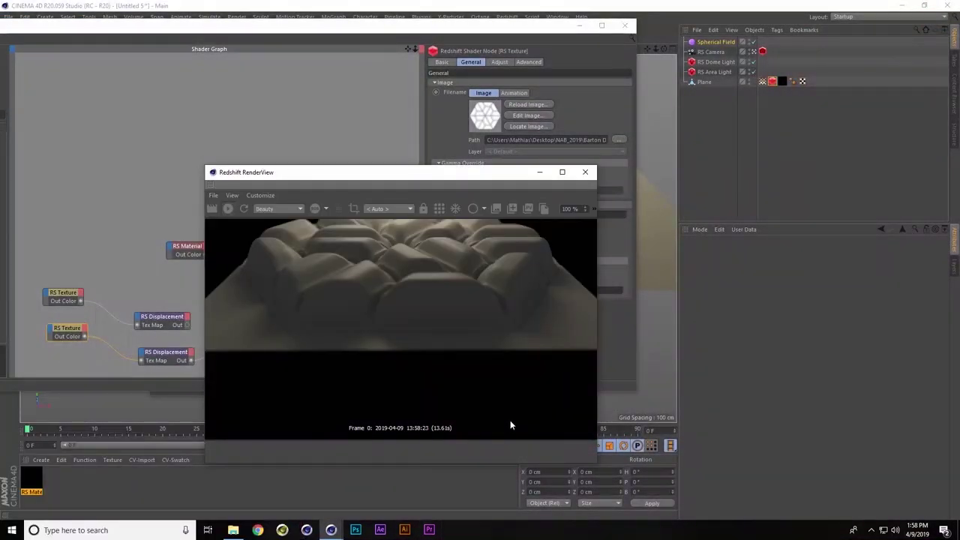
left_click(647, 50)
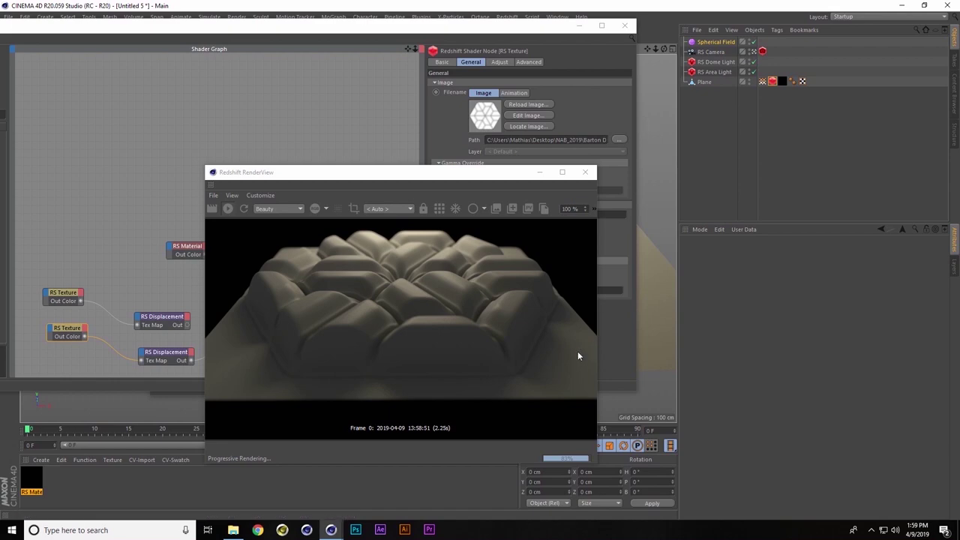
Play the "2 - westgate spot bts" video from the NAB 2019 folder and examine how the tread shapes bloat
left_click(233, 529)
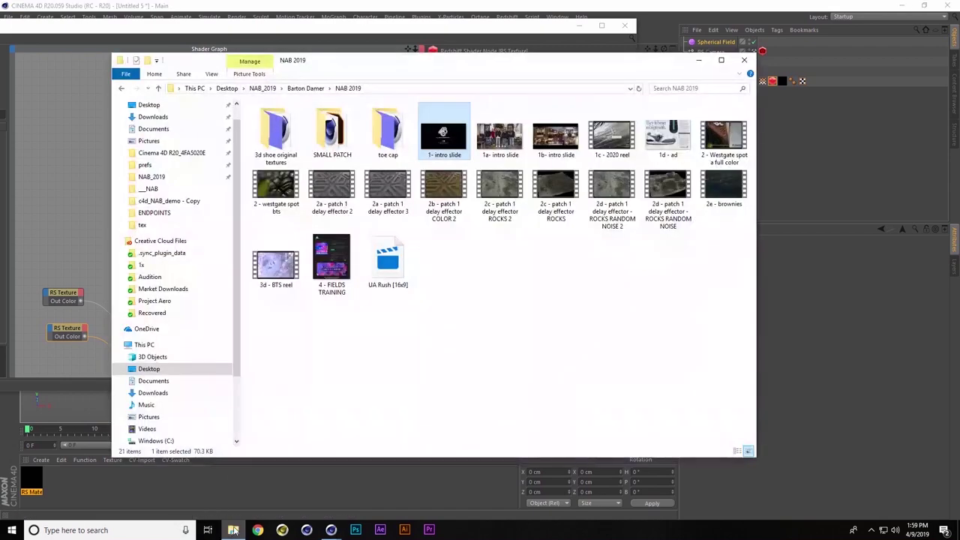
double_click(276, 187)
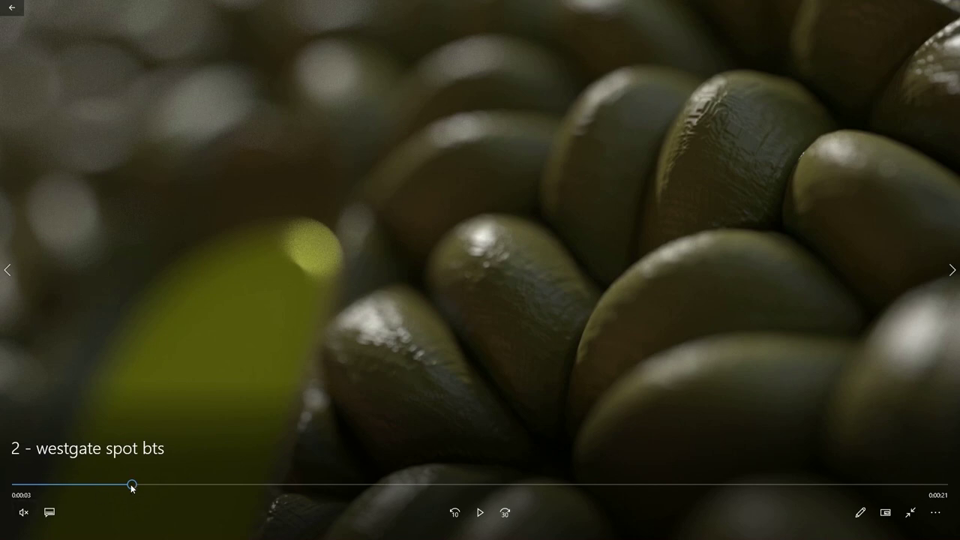
mouse_move(131, 485)
left_mouse_down()
mouse_move(92, 490)
mouse_move(115, 489)
left_mouse_up()
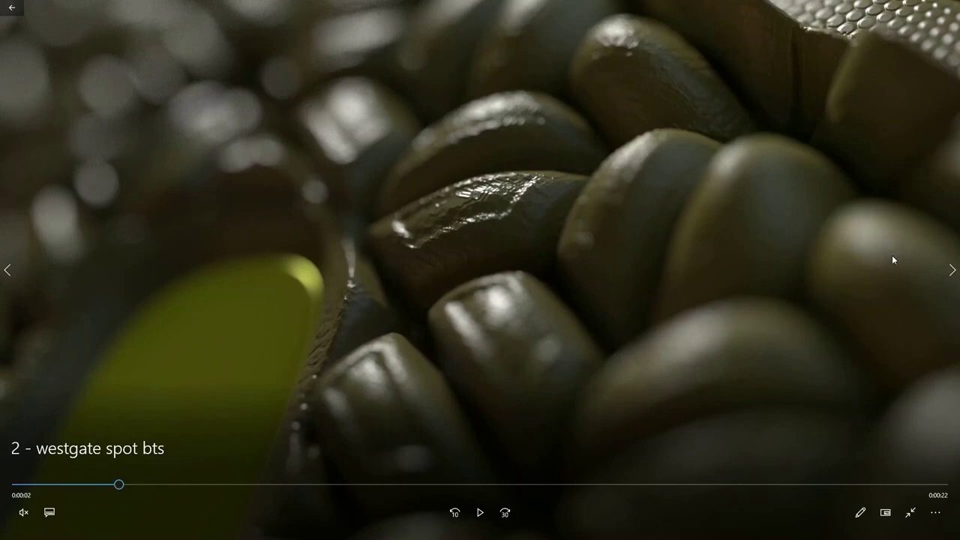
left_click(12, 7)
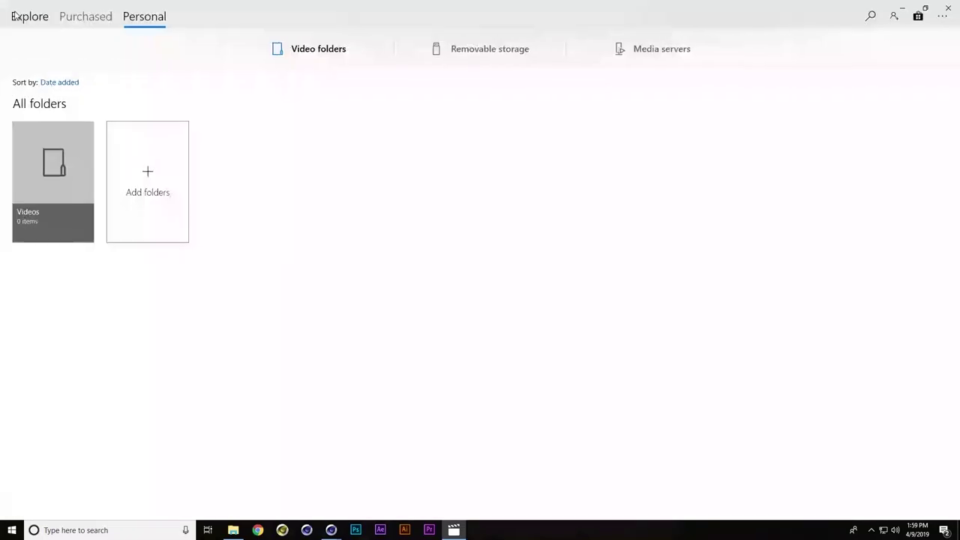
left_click(948, 7)
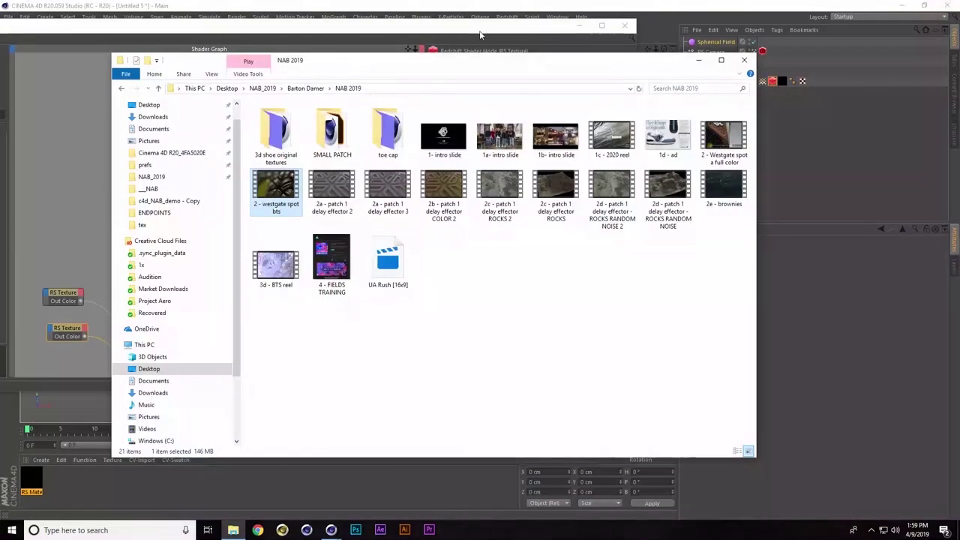
Return to the RS Material's shader graph and delete the Output node's Displacement port
left_click(425, 31)
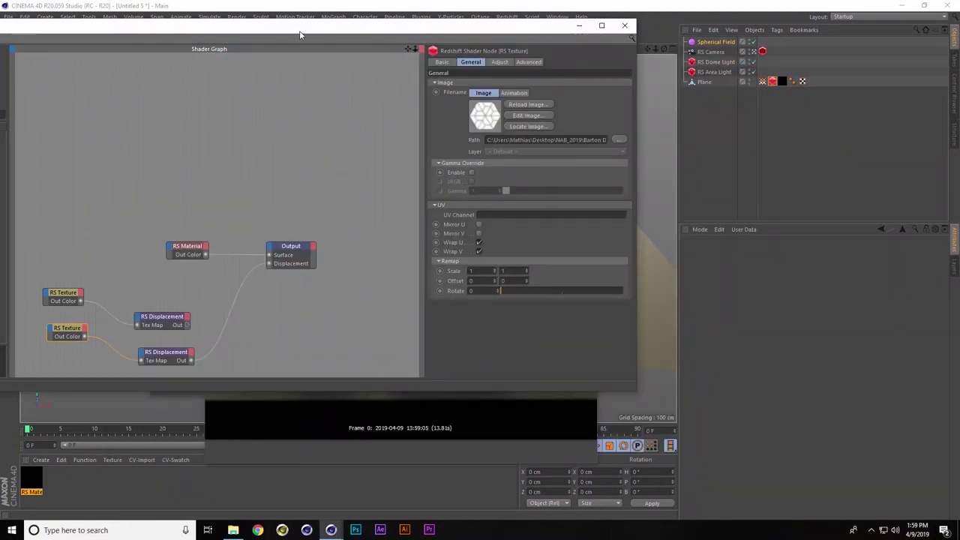
left_click_drag(304, 29, 378, 31)
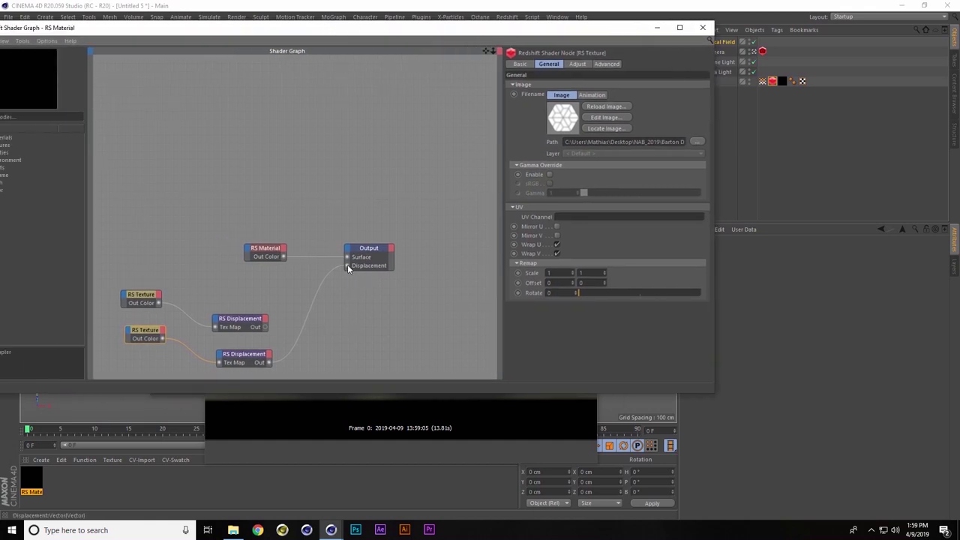
right_click(349, 267)
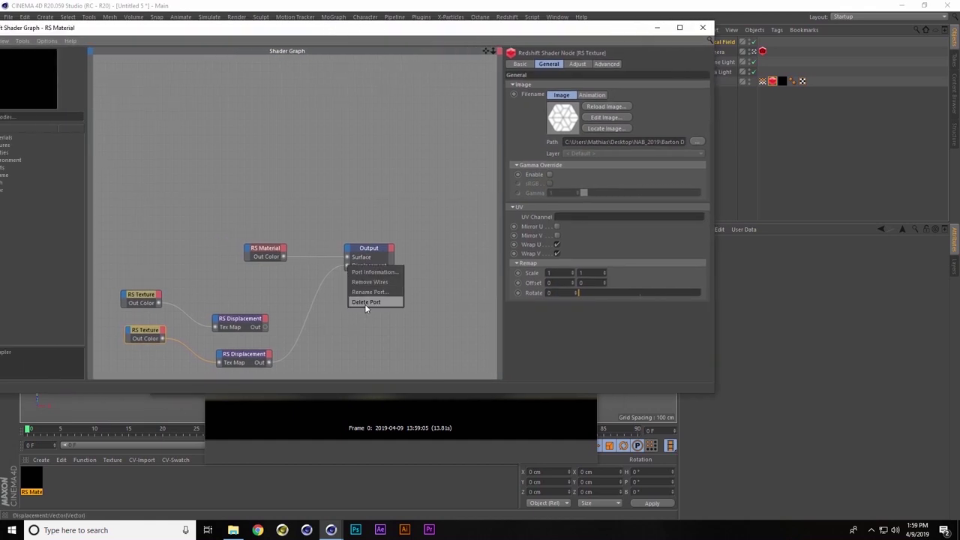
left_click(366, 302)
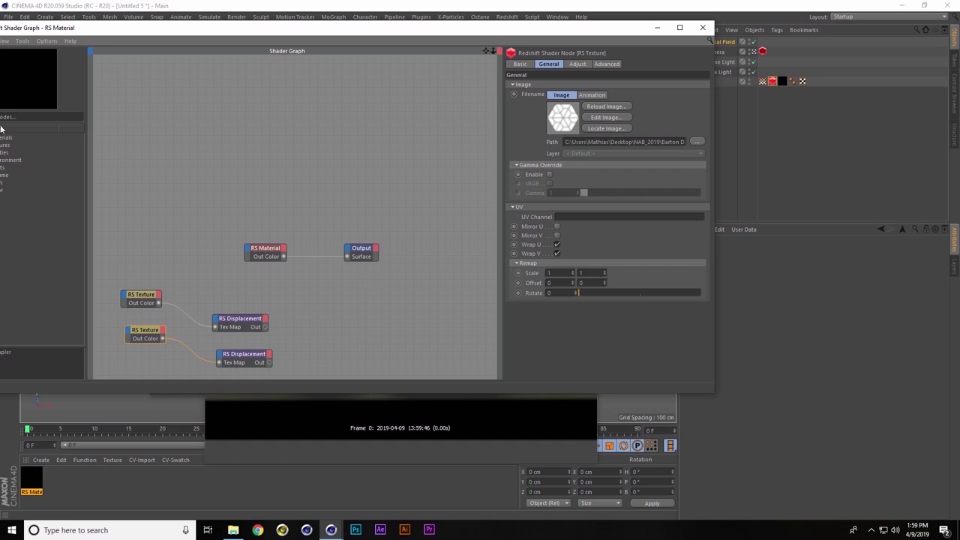
Add an RS Displacement Blender node and connect the original RS Displacement to its Base Input
left_click_drag(202, 30, 305, 27)
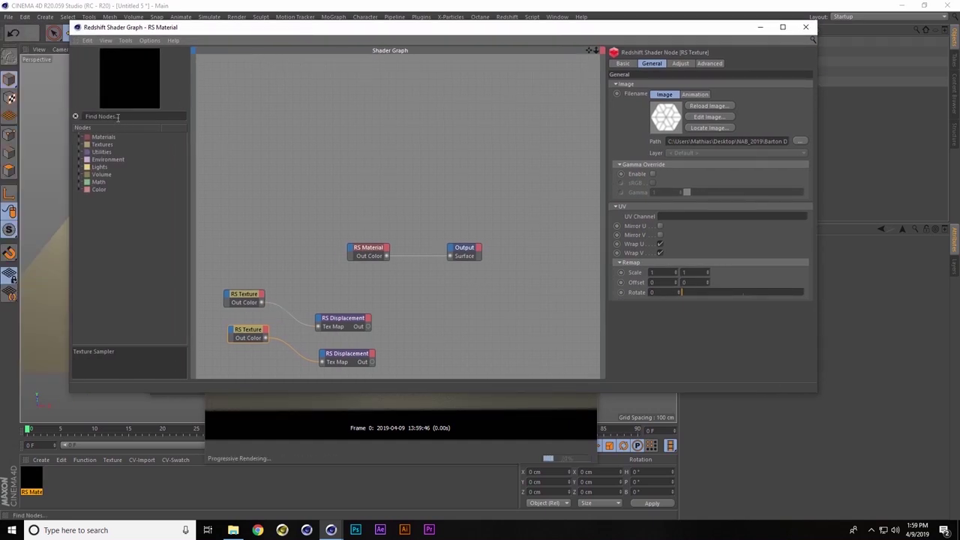
type("bl")
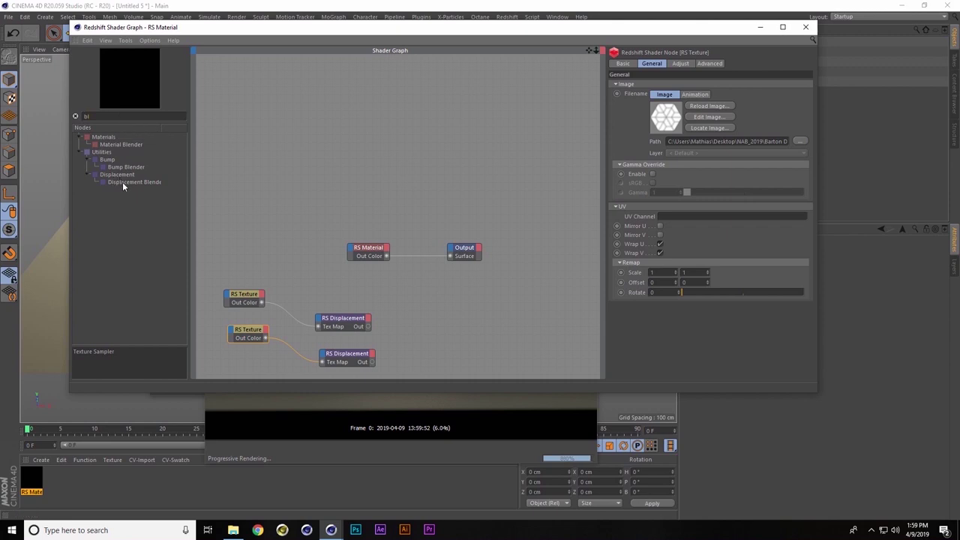
left_click_drag(123, 185, 410, 324)
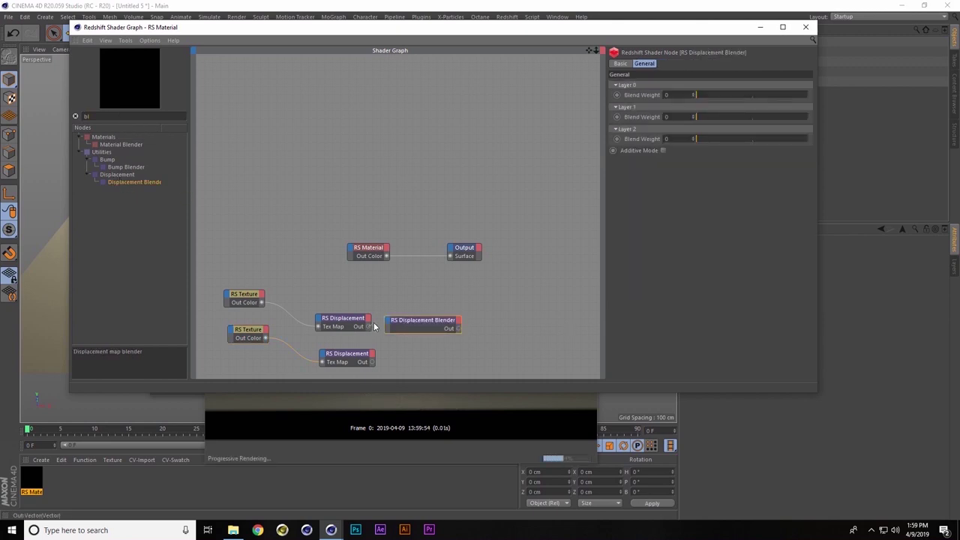
left_click_drag(388, 323, 390, 326)
mouse_move(402, 328)
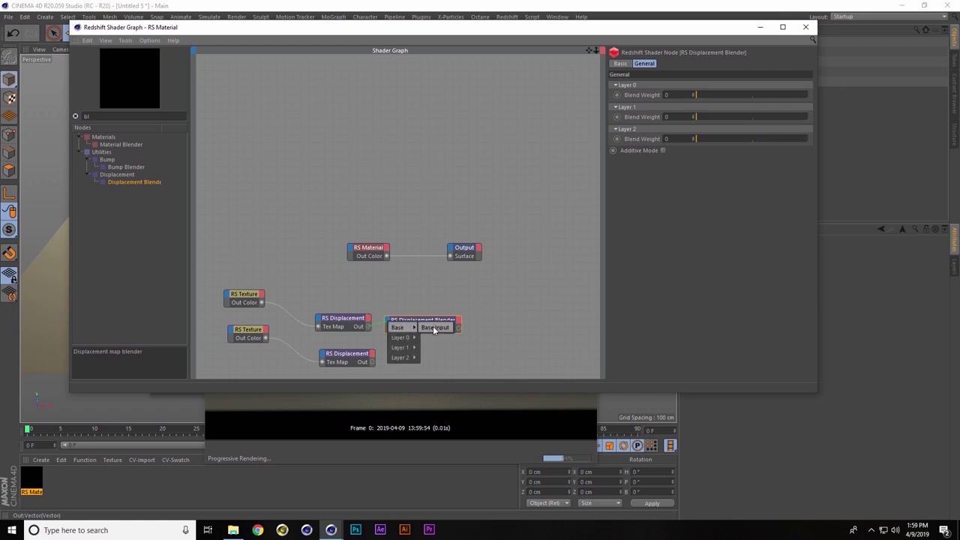
left_click(433, 328)
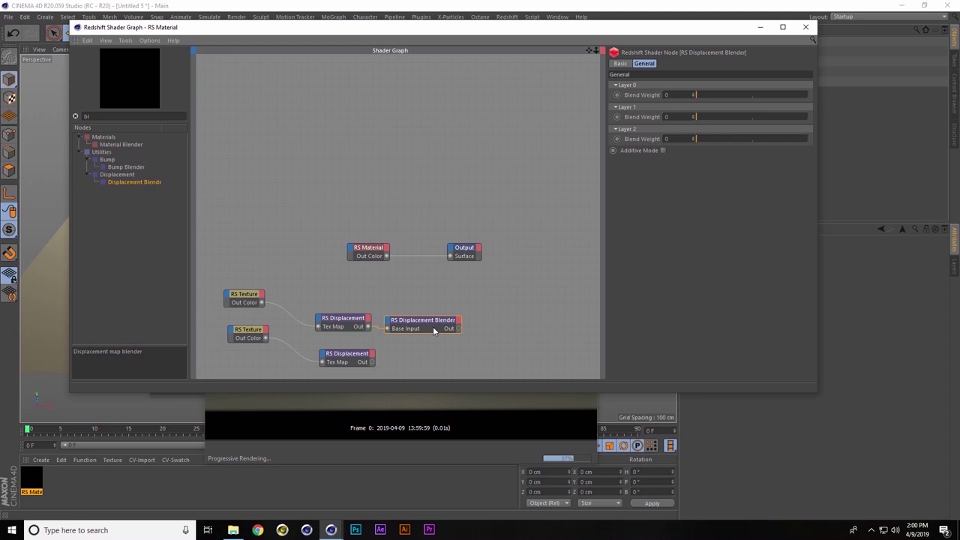
Connect the duplicate RS Displacement's output to Displace Input 0 on the RS Displacement Blender
left_click(387, 320)
mouse_move(403, 336)
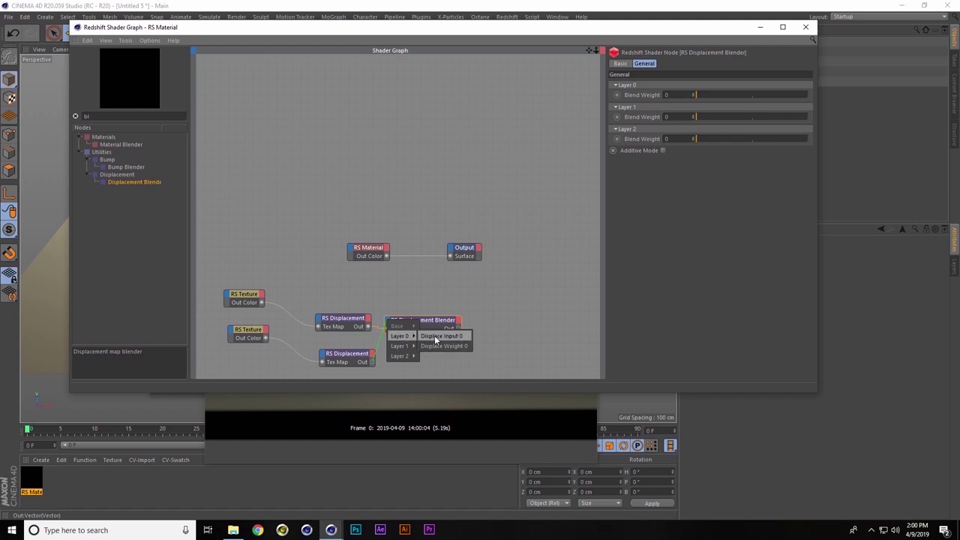
left_click(434, 335)
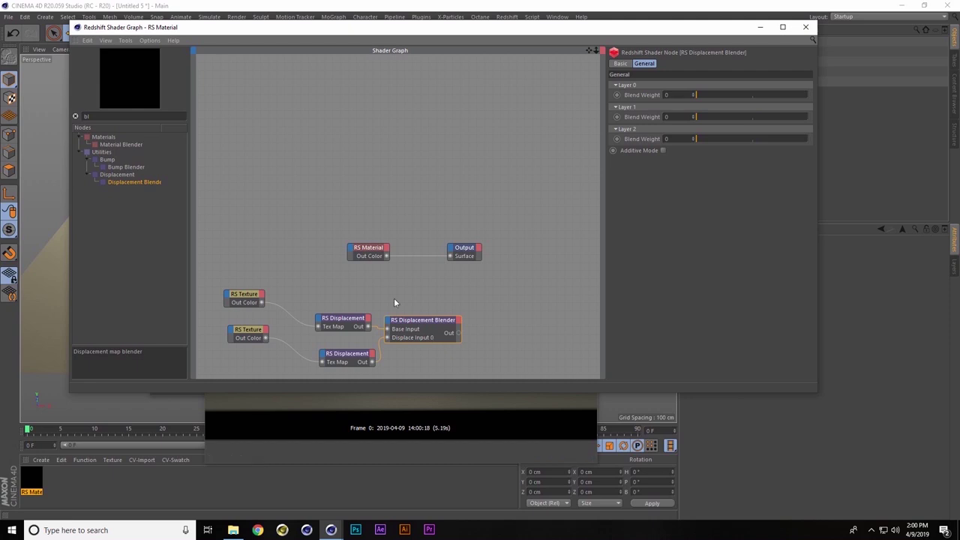
Add an RS Vertex Attribute node below the displacement nodes and connect it to the RS Displacement Blender's Displace Weight 0
left_click(75, 116)
type("vert")
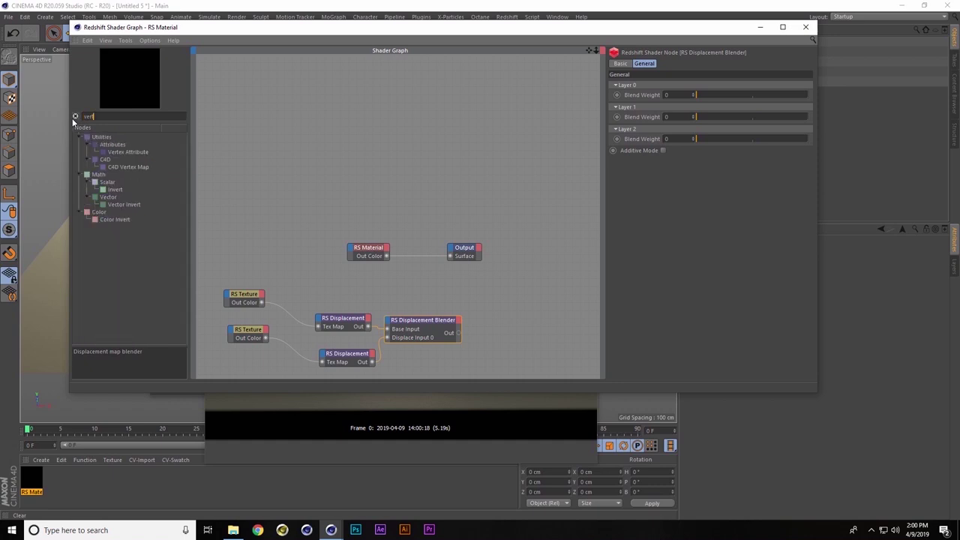
left_click(124, 152)
left_click(398, 363)
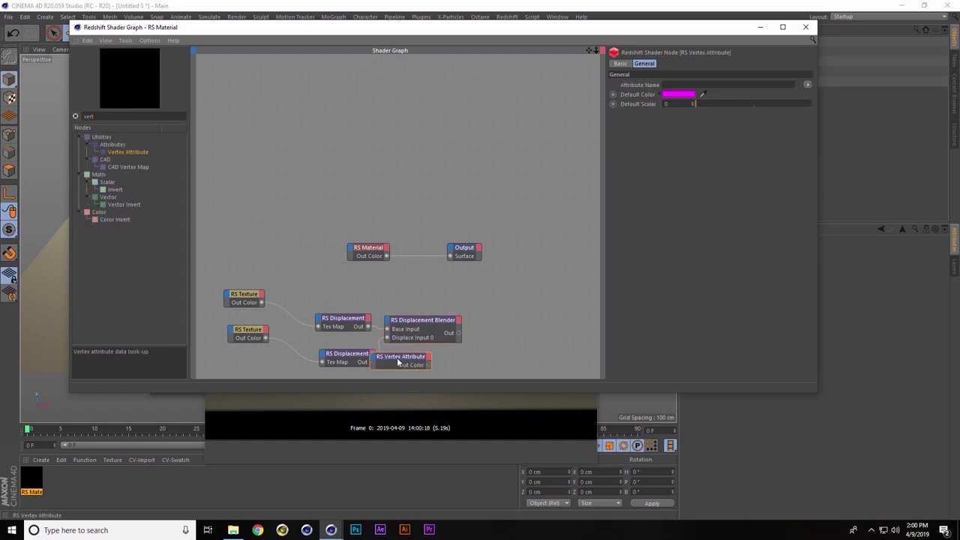
left_click_drag(591, 54, 594, 9)
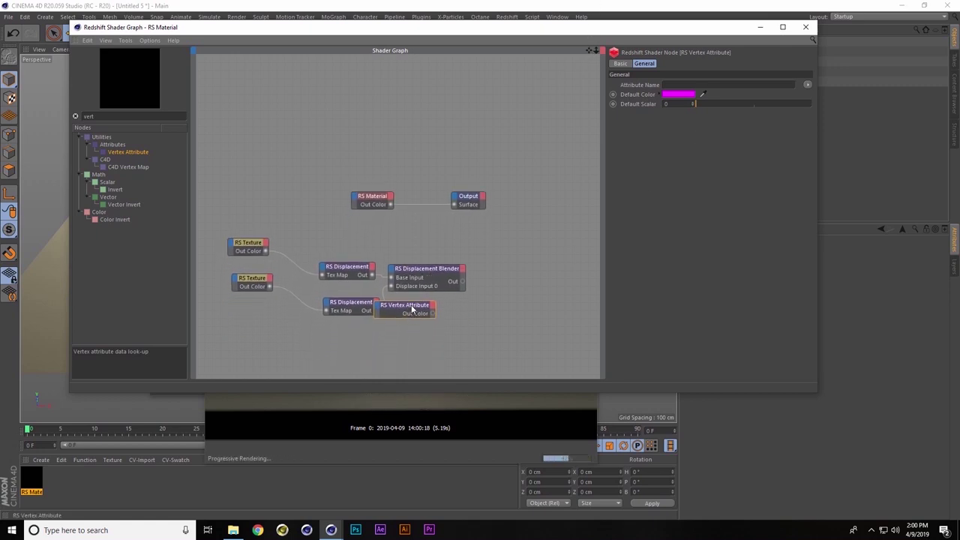
left_click_drag(412, 309, 393, 276)
mouse_move(405, 284)
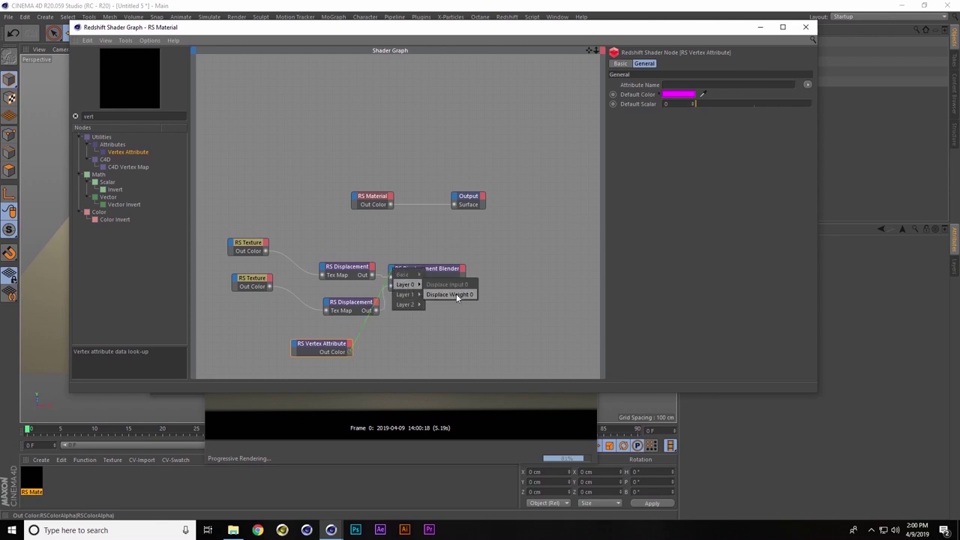
left_click(456, 295)
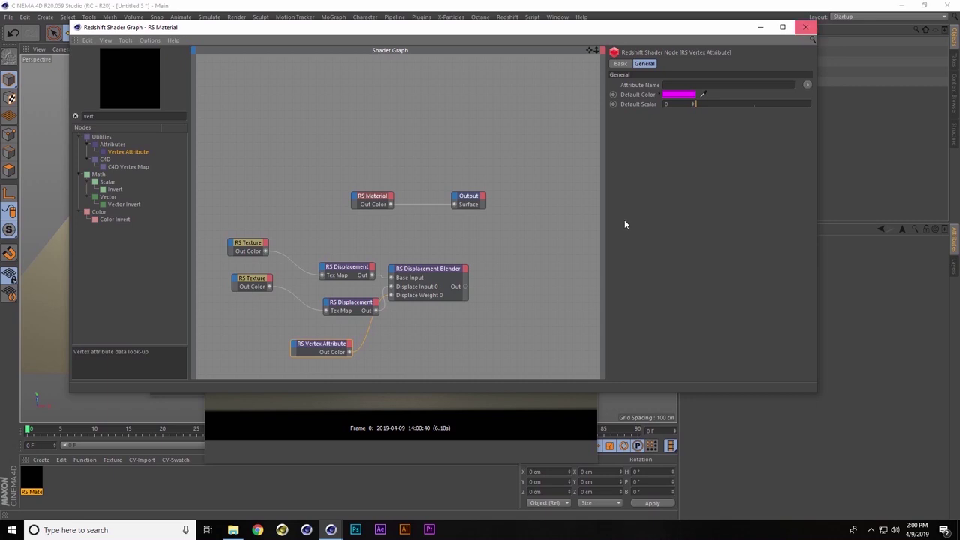
Connect the RS Displacement Blender's output to the Output node's Displacement input and check the render view
left_click_drag(464, 286, 454, 201)
left_click(466, 214)
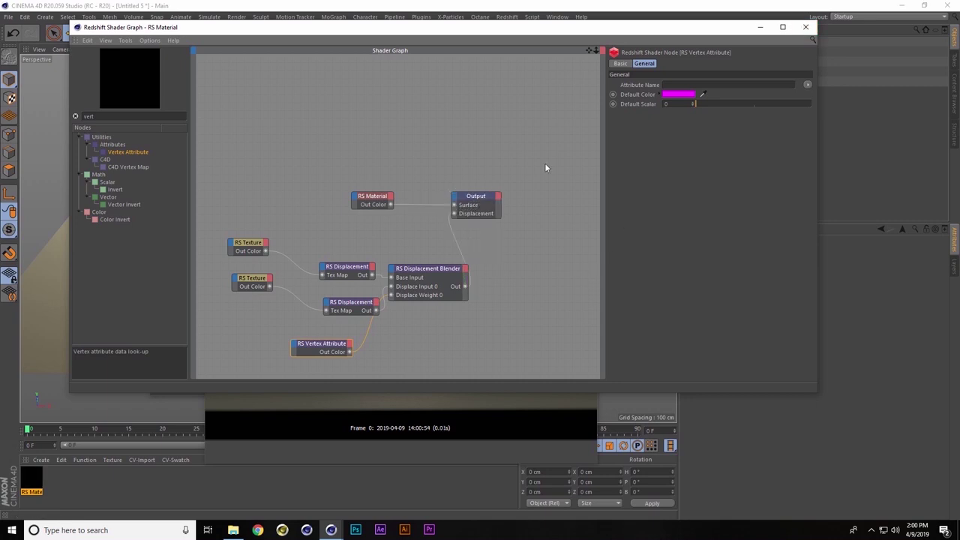
left_click(343, 450)
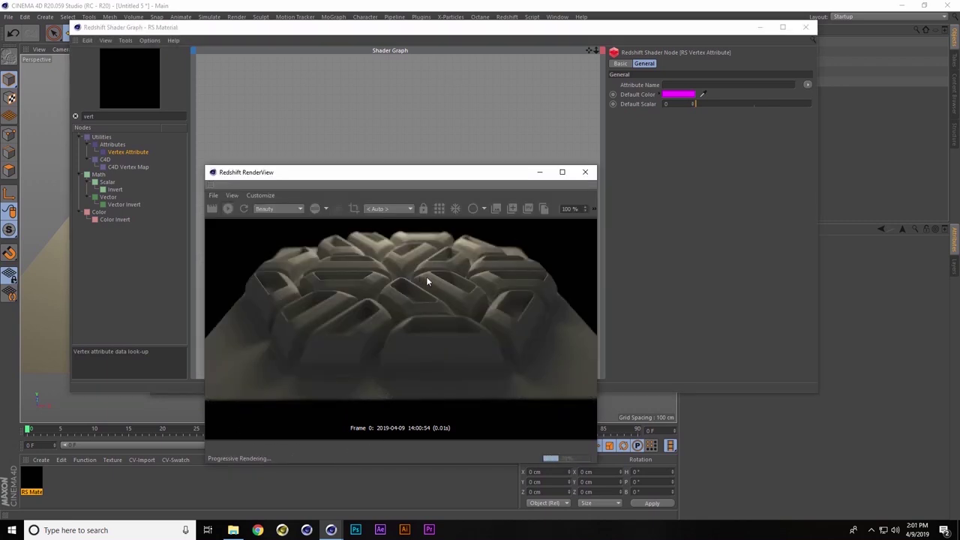
Assign the plane's Vertex Map tag as the Attribute Name of the RS Vertex Attribute node
left_click_drag(359, 35, 256, 102)
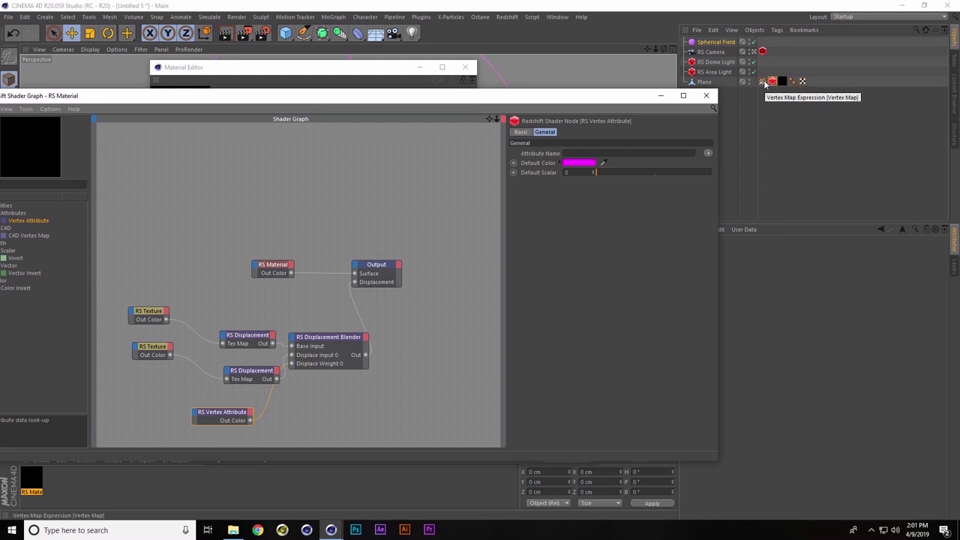
left_click_drag(764, 84, 614, 153)
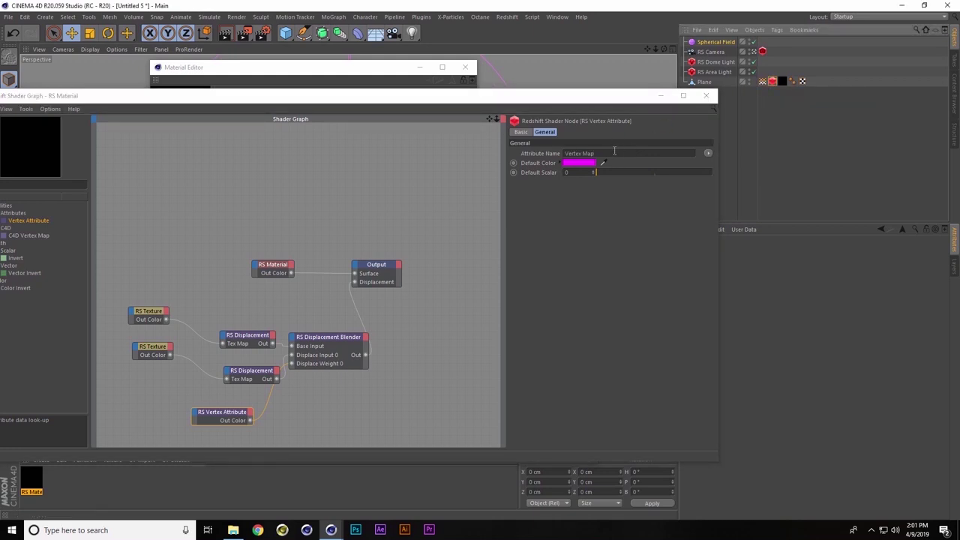
Close the Material Editor and arrange the shader graph and render view windows so the spherical field in the viewport is uncovered
left_click(323, 69)
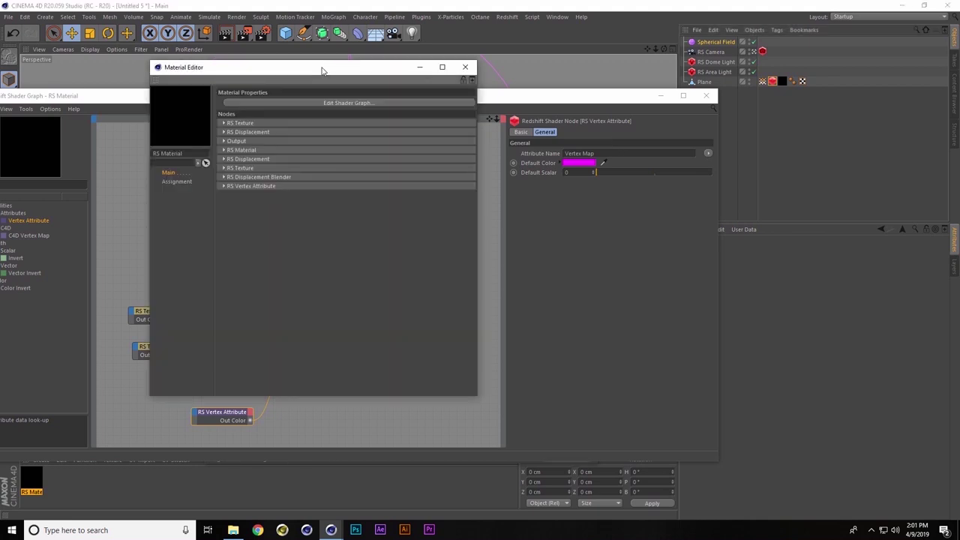
left_click(466, 68)
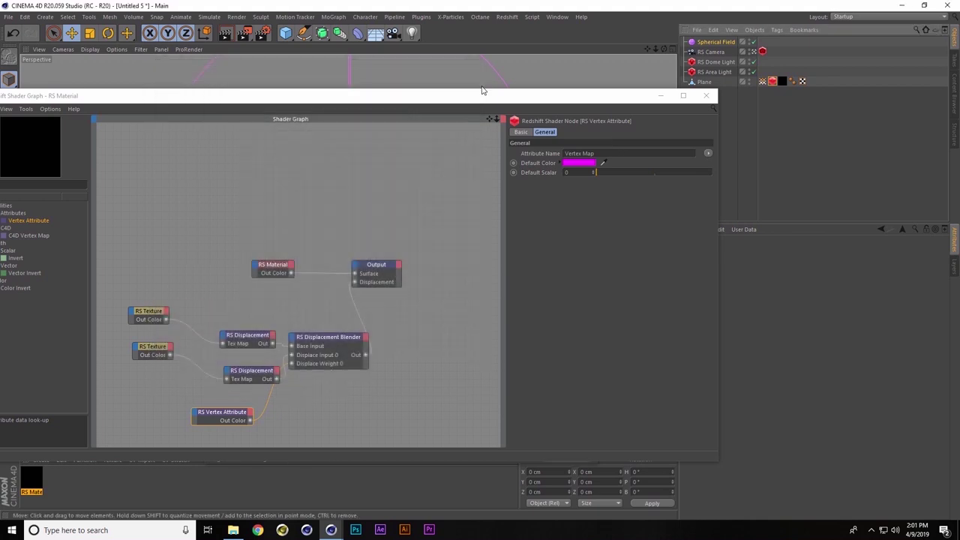
left_click_drag(475, 96, 472, 263)
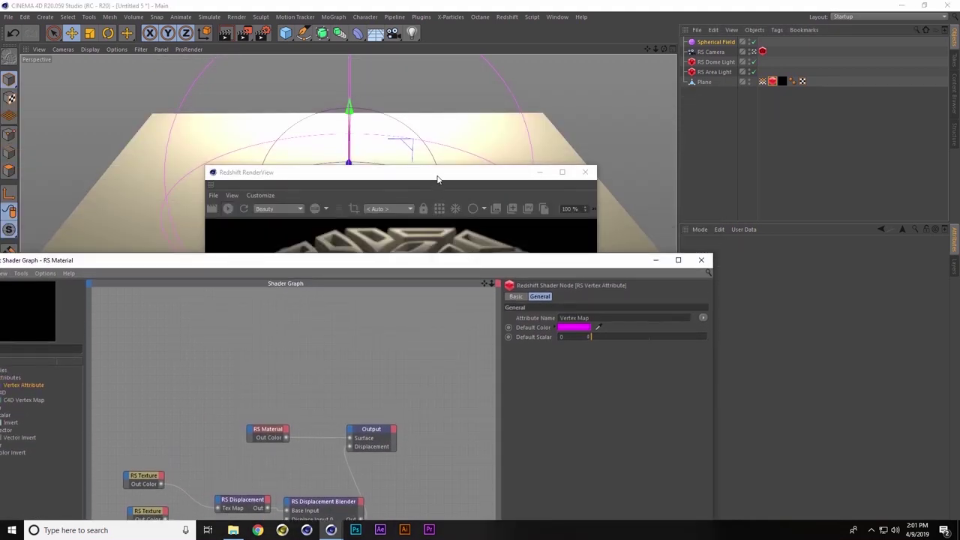
left_click_drag(438, 179, 727, 243)
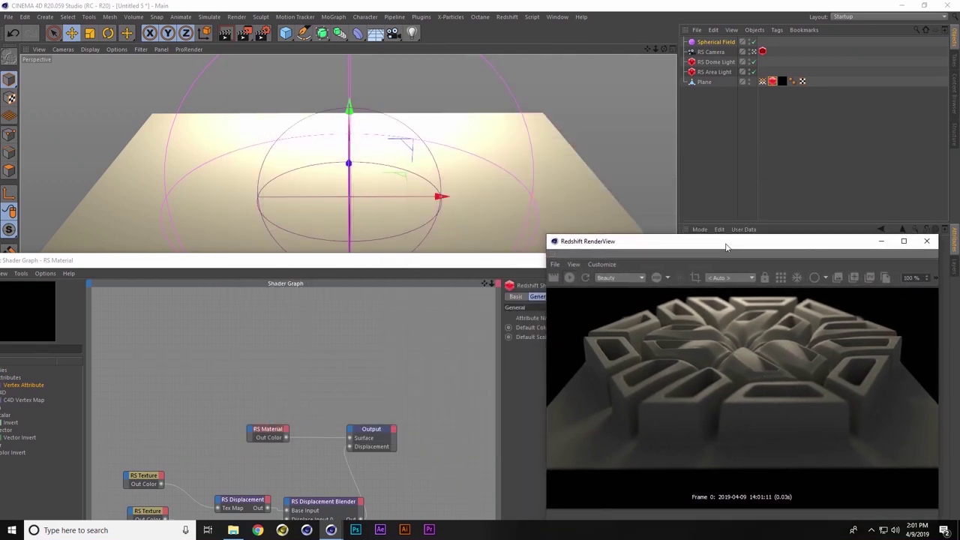
Close the shader graph, display the plane's Vertex Map in the viewport, and test the blend by sliding the spherical field along X and back to the centre
left_click_drag(473, 267, 409, 246)
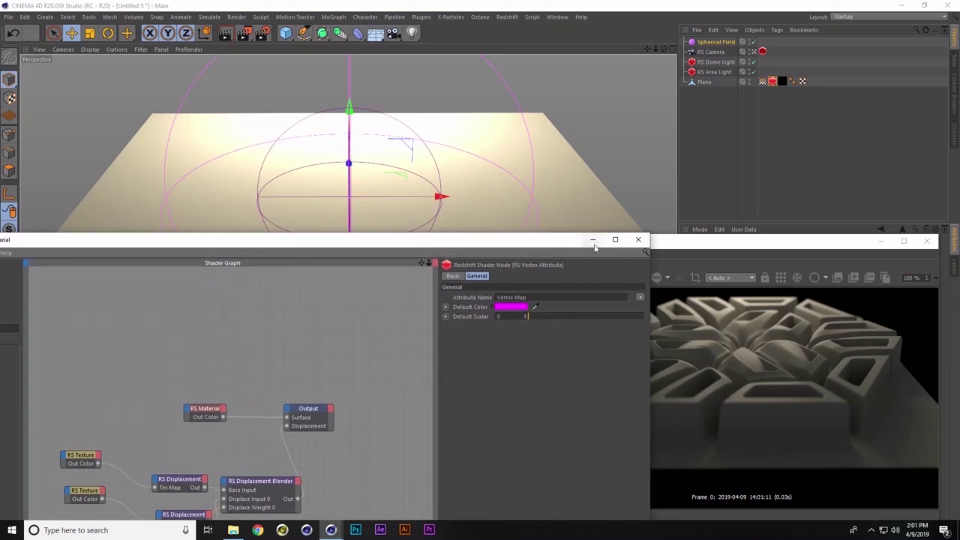
left_click(636, 240)
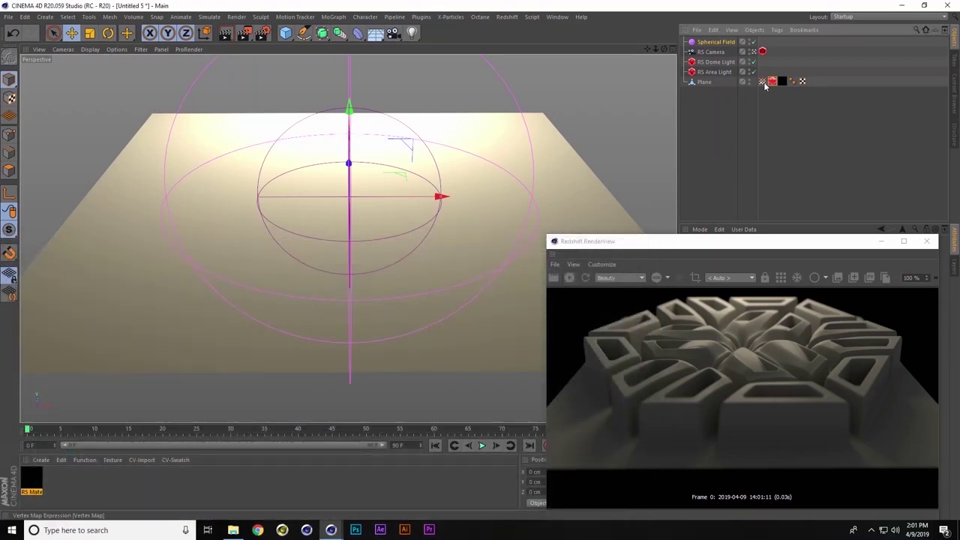
left_click(763, 83)
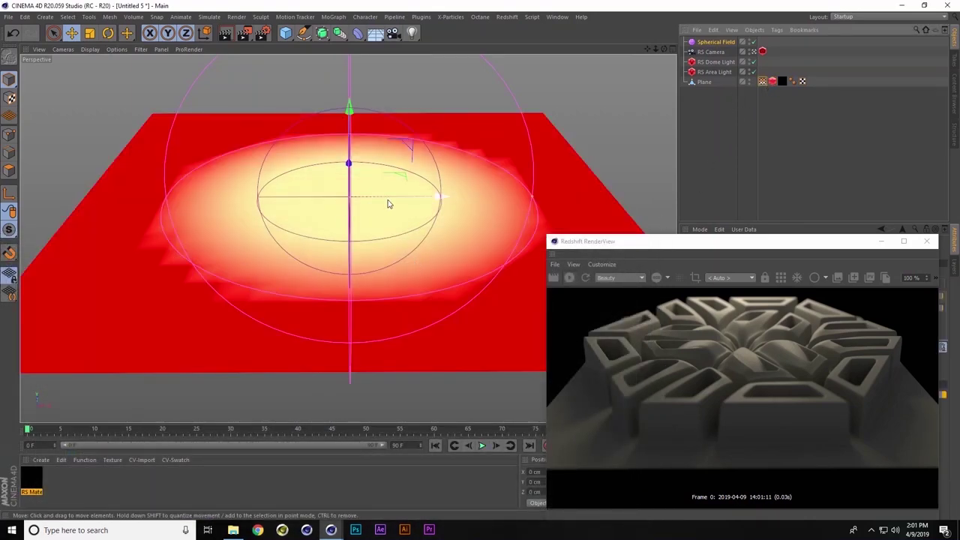
left_click_drag(390, 199, 267, 203)
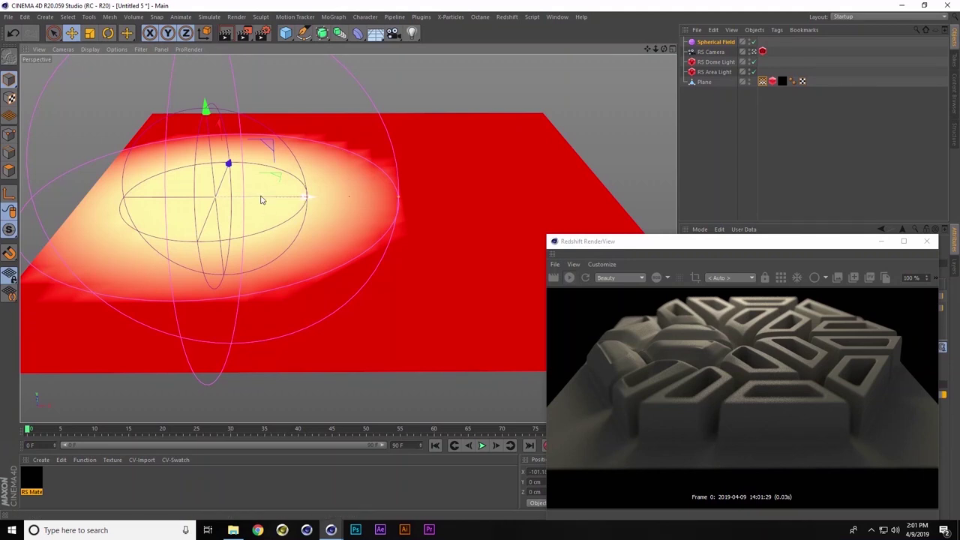
left_click_drag(266, 202, 398, 201)
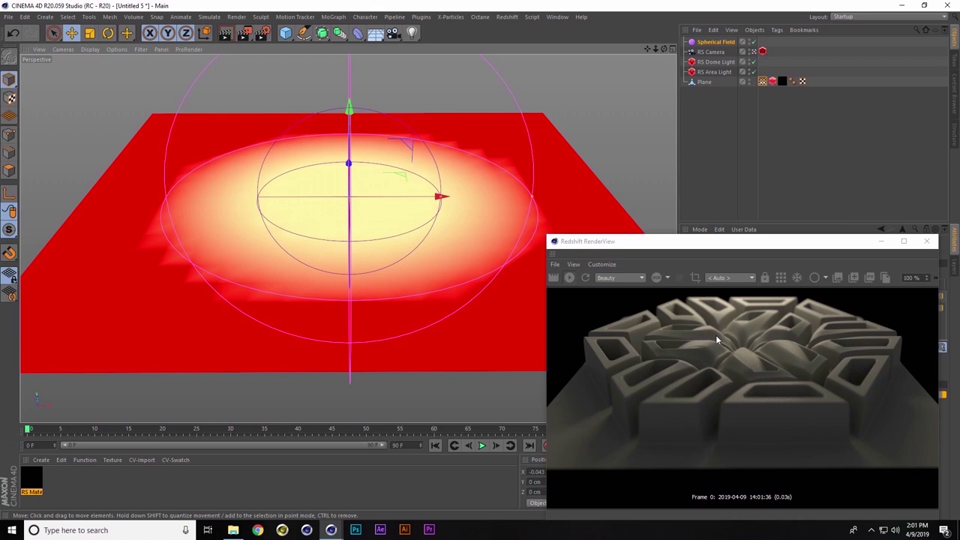
In the material's shader graph, set the Scale of the RS Displacement node feeding the blender's Base Input to 0.25
double_click(31, 483)
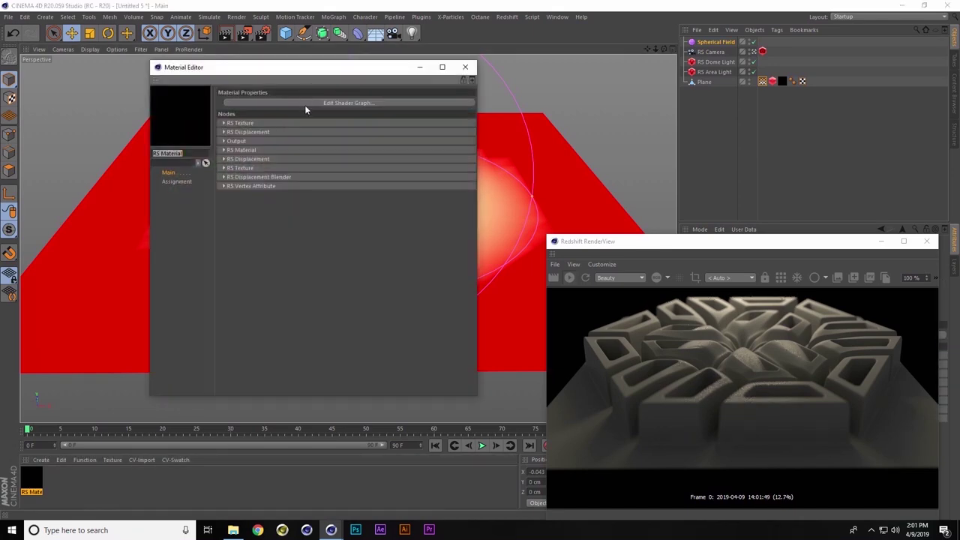
left_click(304, 103)
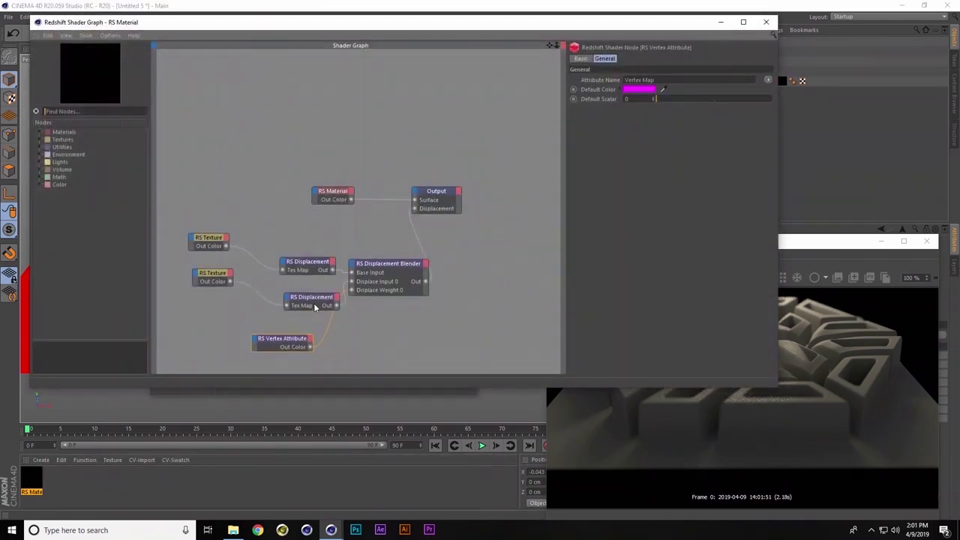
left_click_drag(315, 307, 295, 306)
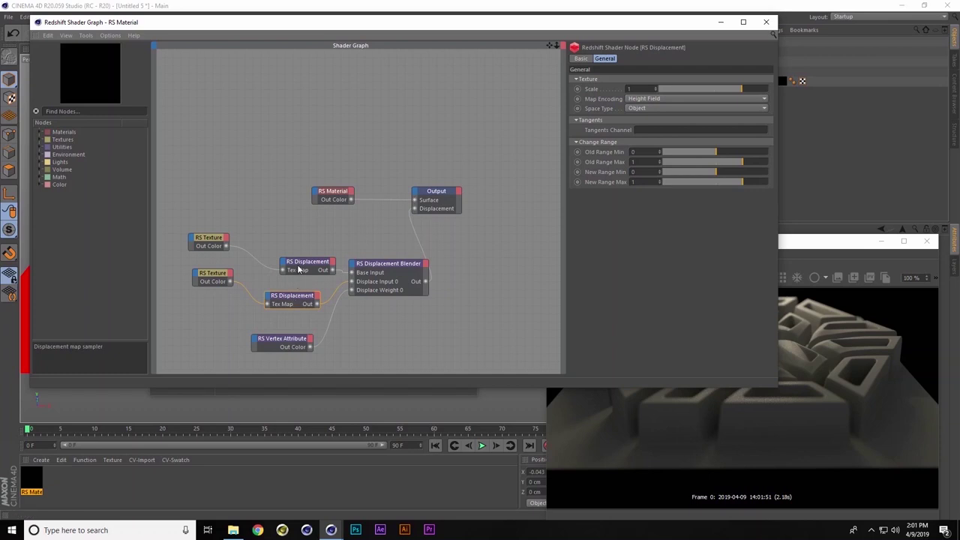
left_click(304, 263)
type(".25")
key("Return")
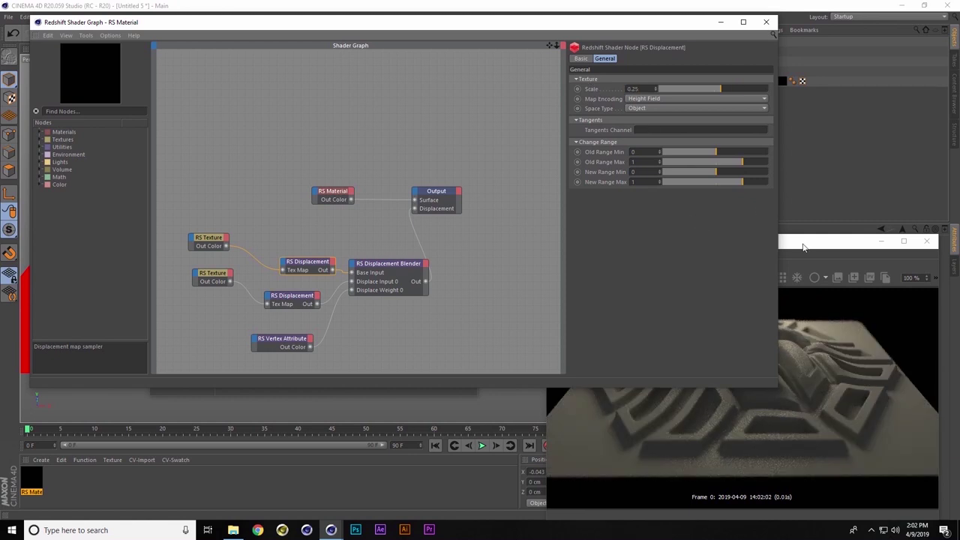
Close the shader graph and Material Editor and move the spherical field along X to about 130 cm
left_click(802, 246)
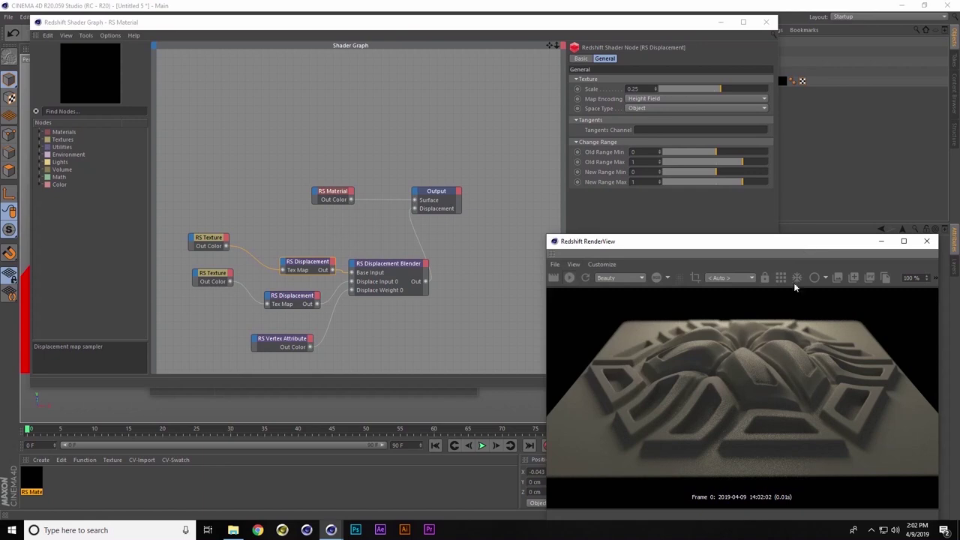
left_click(765, 22)
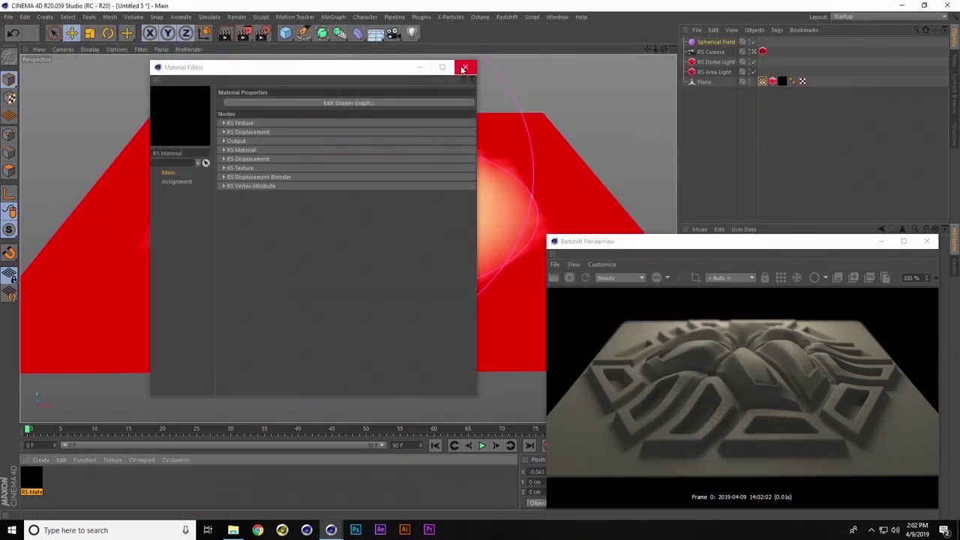
left_click(464, 67)
left_click_drag(412, 200, 586, 180)
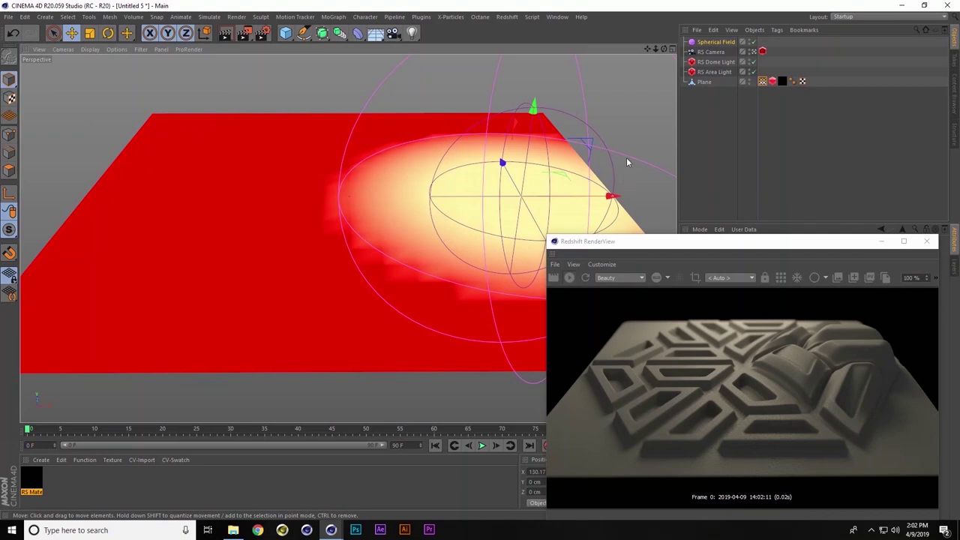
Switch to four views, lock the render view to RS Camera, and move the spherical field off the plane to about 323 cm in X
left_click(673, 49)
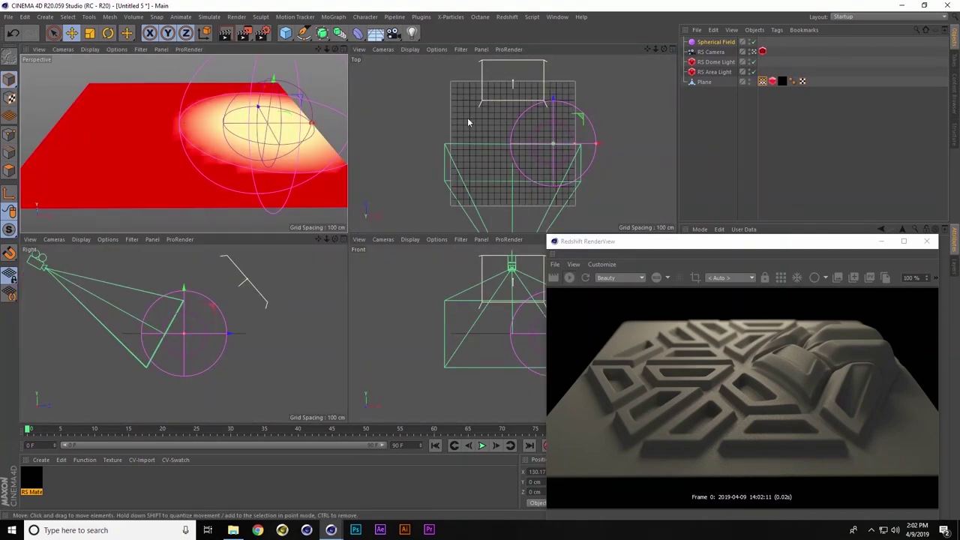
left_click(767, 279)
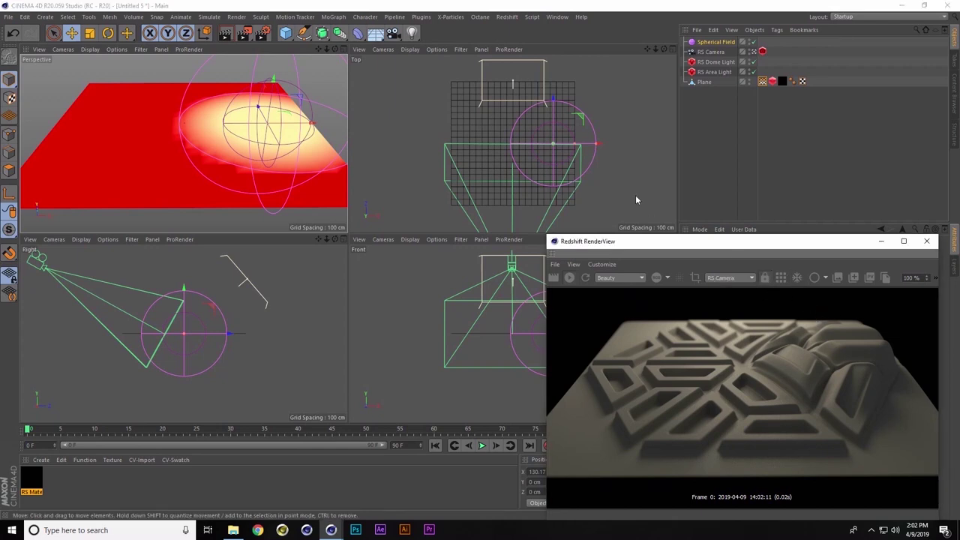
left_click_drag(593, 145, 644, 146)
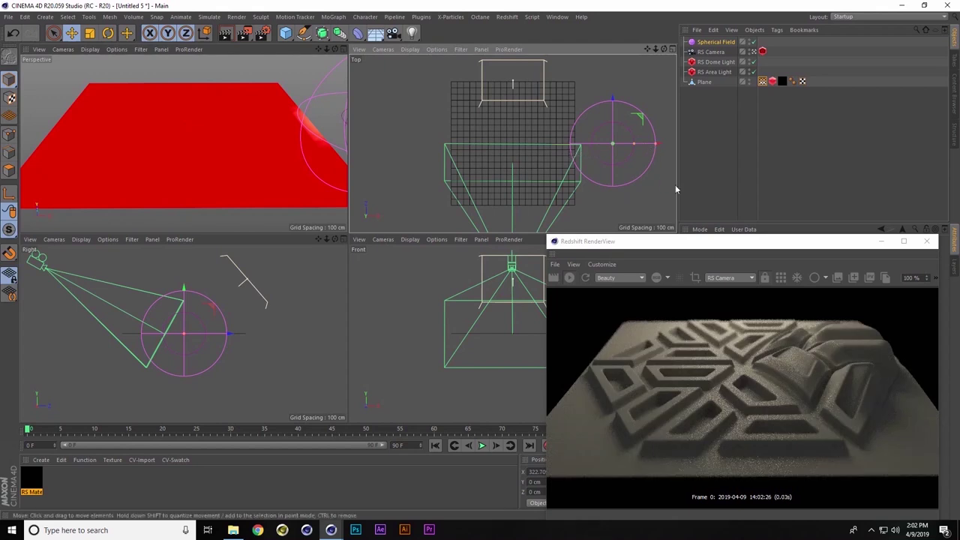
Close the render view and keyframe the spherical field's position at frame 0 and, at about -308 cm in X, at frame 40
left_click_drag(711, 241, 320, 144)
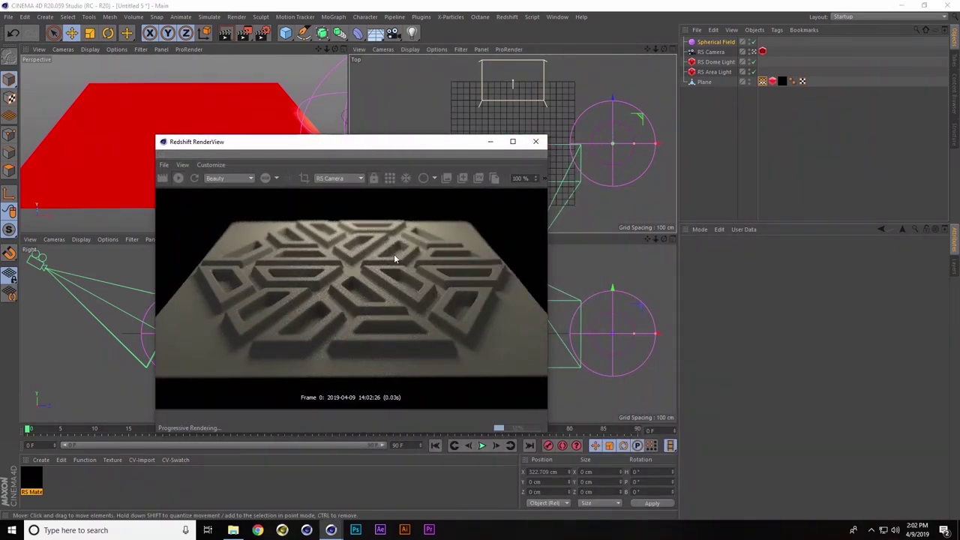
left_click(536, 142)
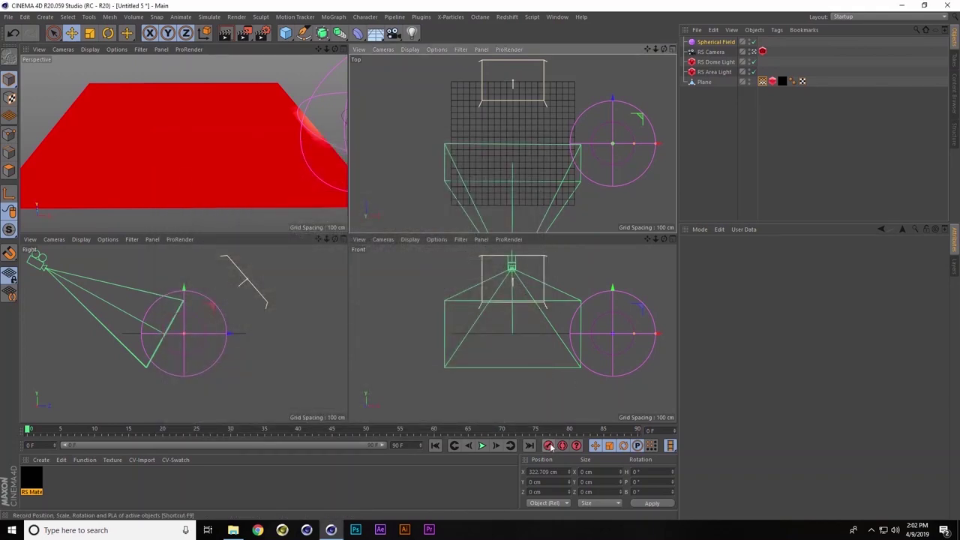
left_click(333, 431)
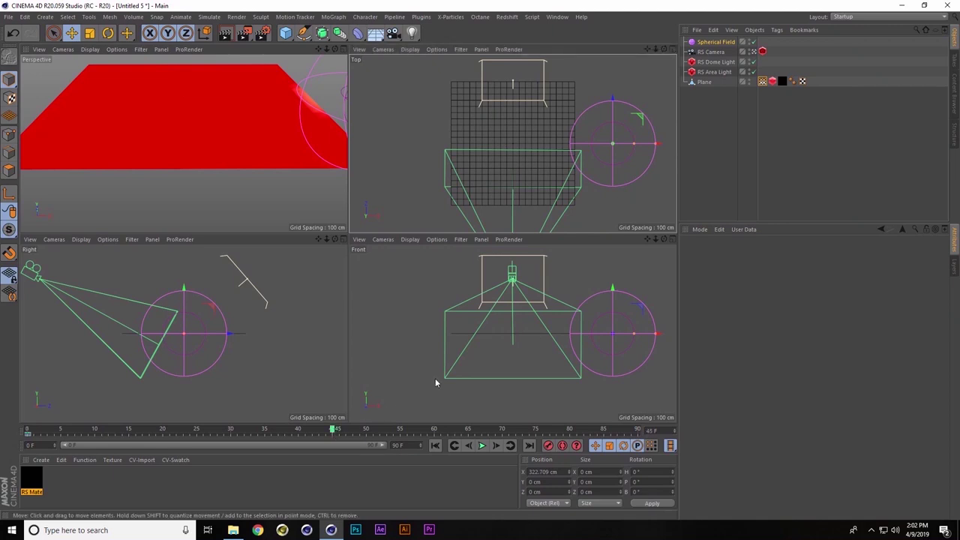
left_click(298, 430)
left_click_drag(642, 144, 446, 154)
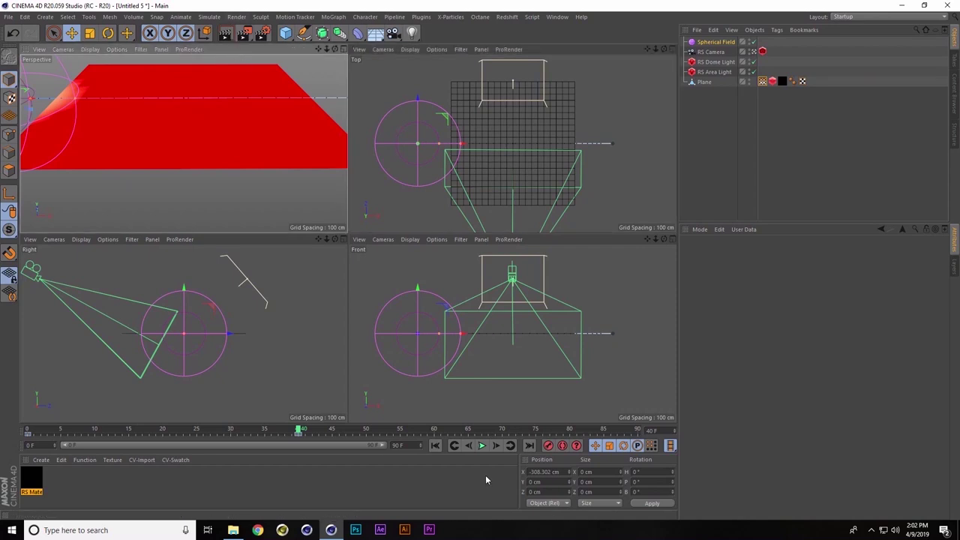
Play the spherical field animation from the first frame to preview its pass across the plane's vertex map
left_click(435, 445)
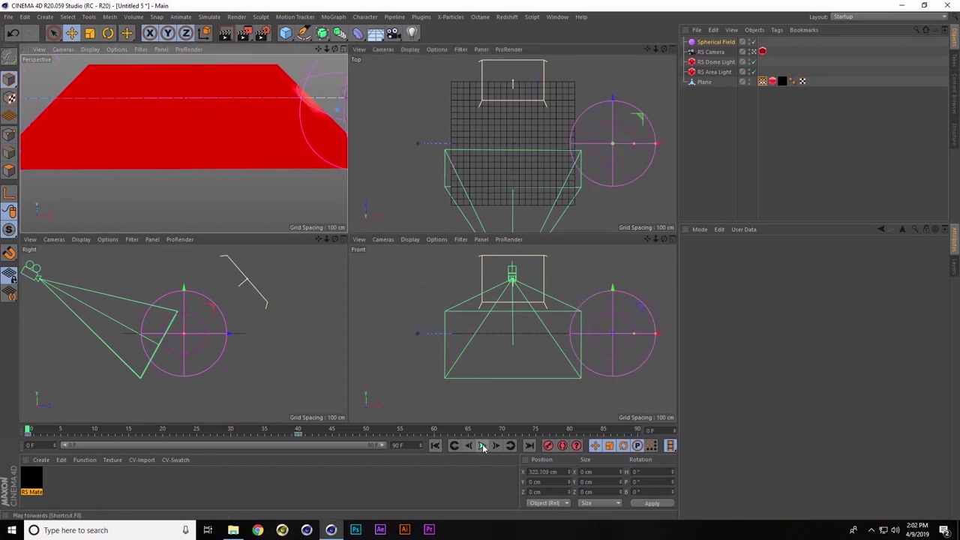
left_click(482, 445)
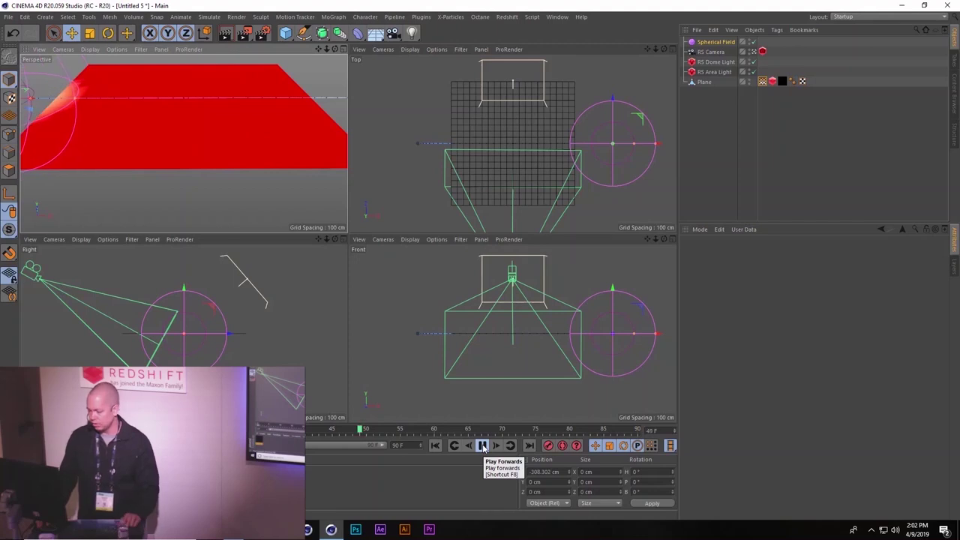
left_click(483, 445)
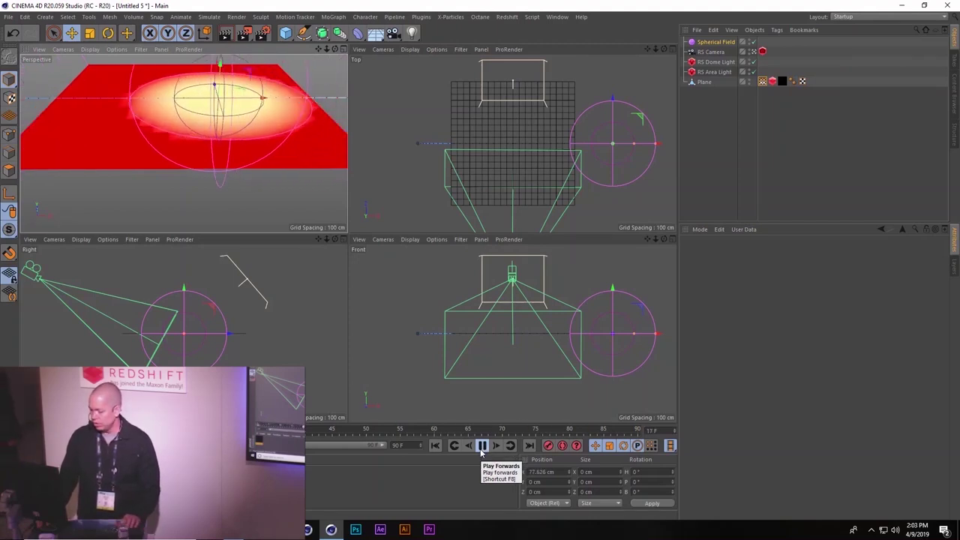
Switch to File Explorer and play the video "2a - patch 1 delay effector 2" from the NAB 2019 folder
key("alt+Tab")
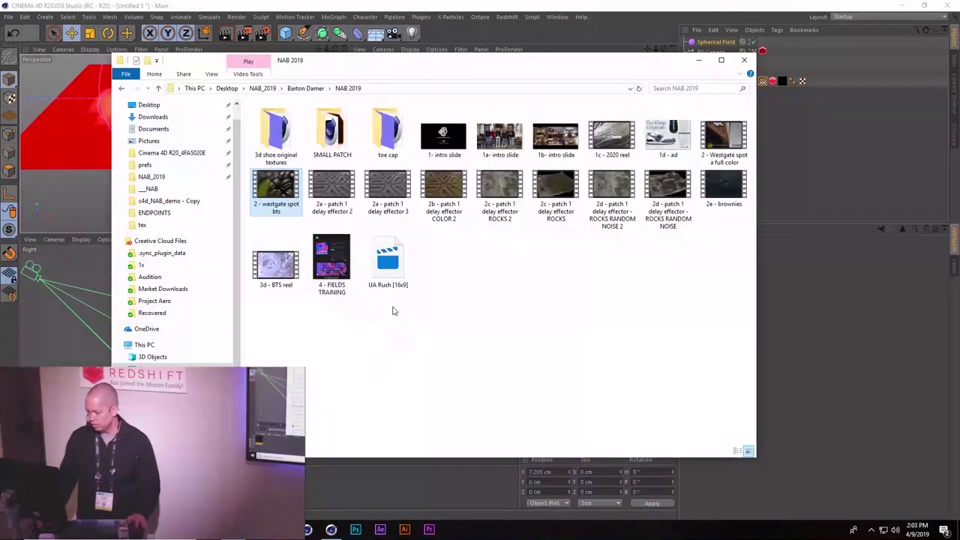
double_click(328, 186)
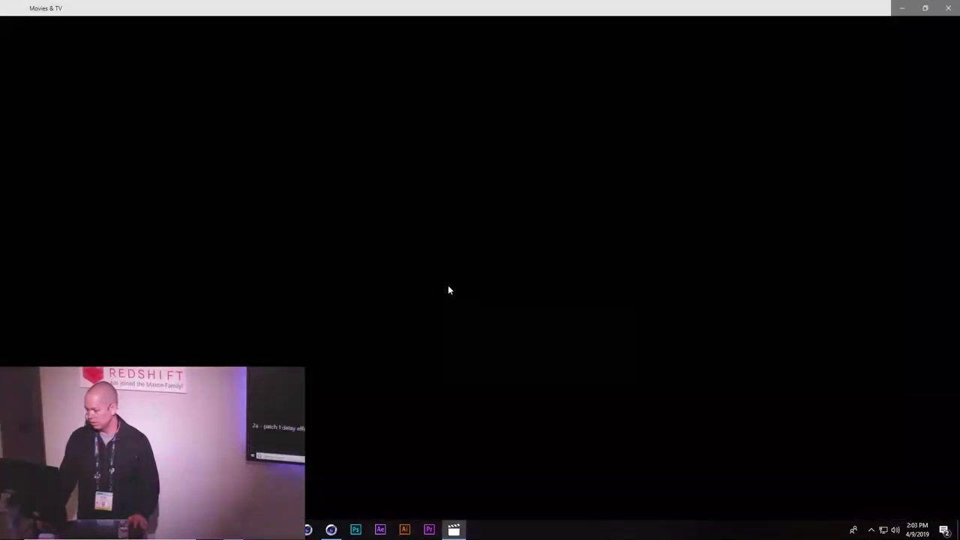
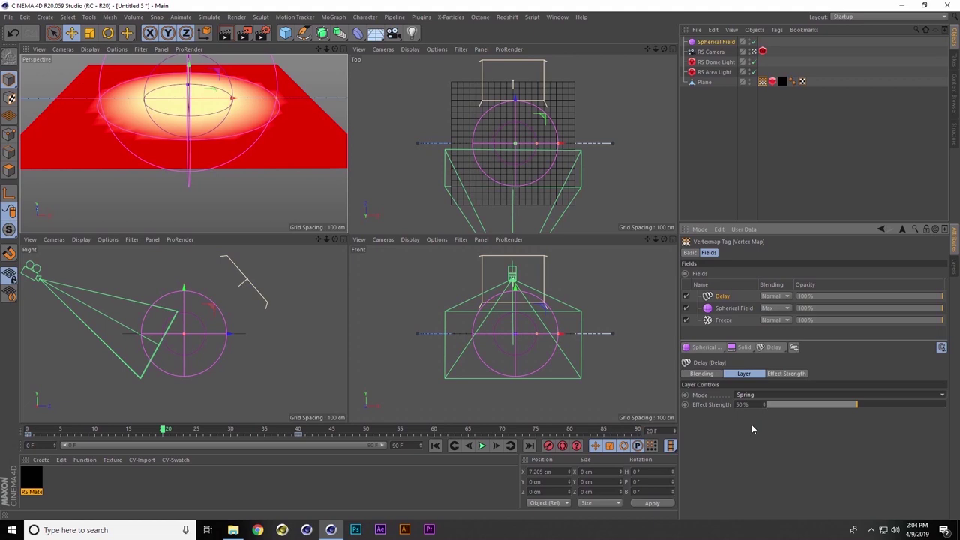
Try an Effect Strength of 81% on the Vertex Map's Spring-mode Delay layer and play the animation from the start
left_click(799, 405)
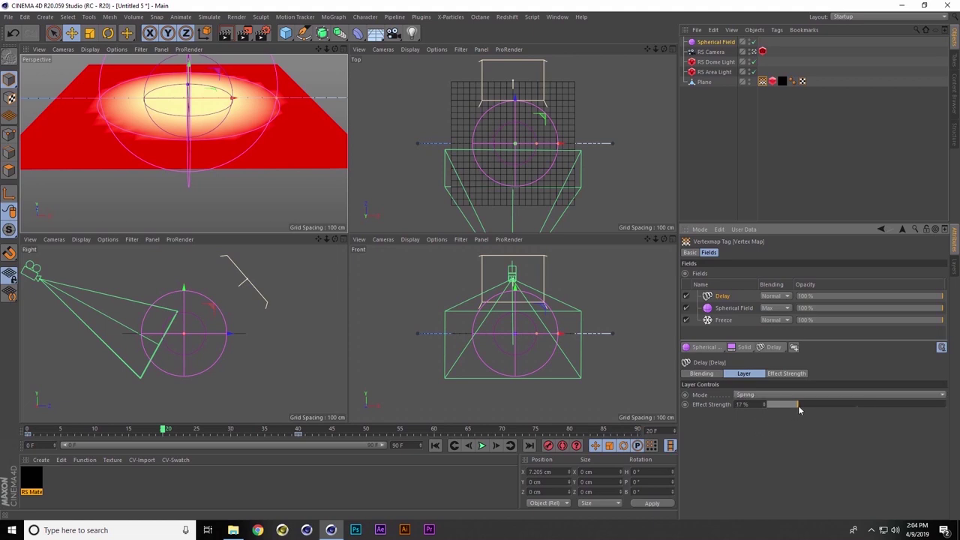
left_click(781, 404)
left_click(912, 405)
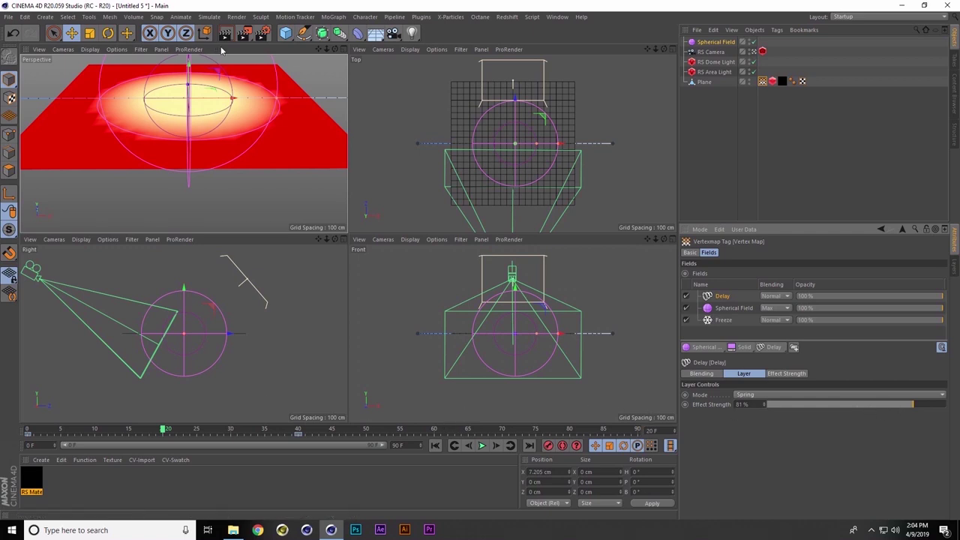
left_click(435, 445)
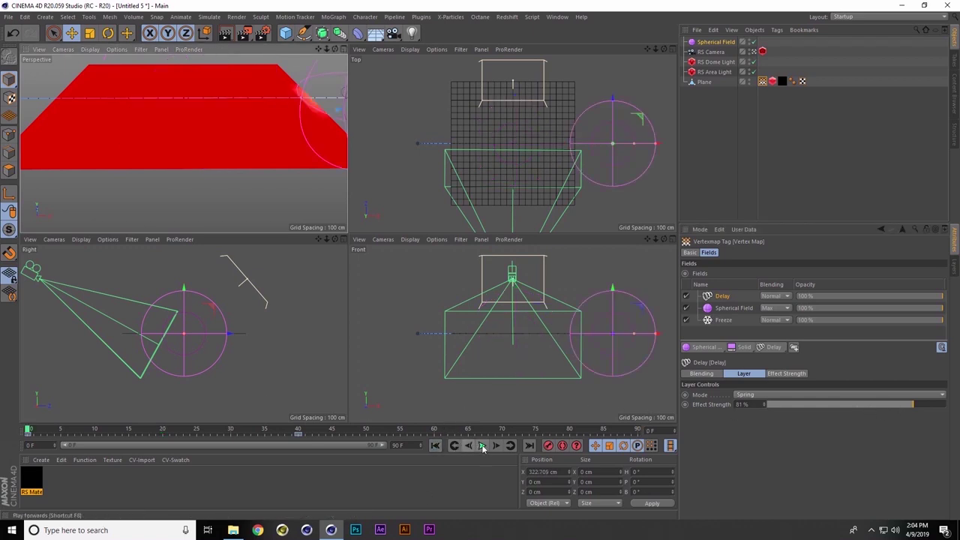
left_click(482, 446)
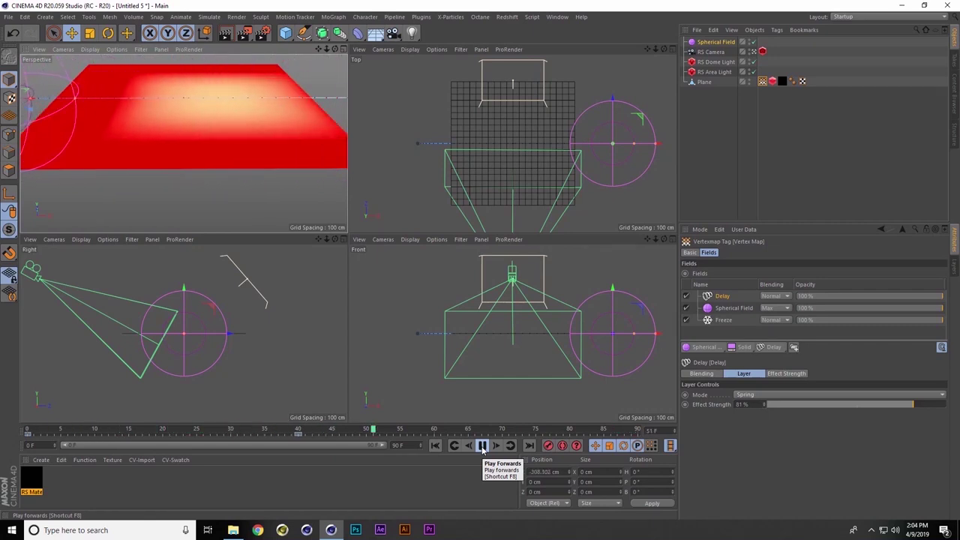
left_click(482, 446)
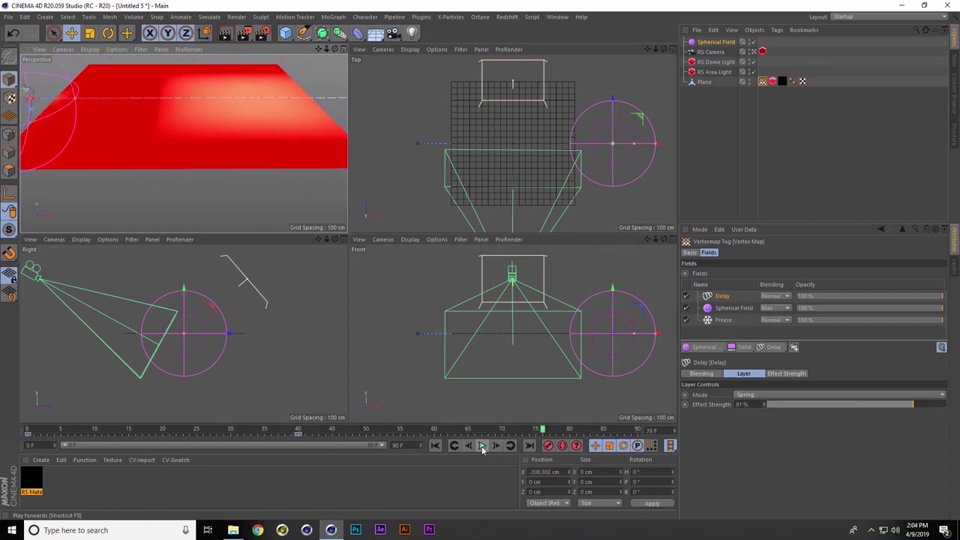
Set the Delay layer's Effect Strength to 50% and preview the animation from the first frame
left_click(857, 404)
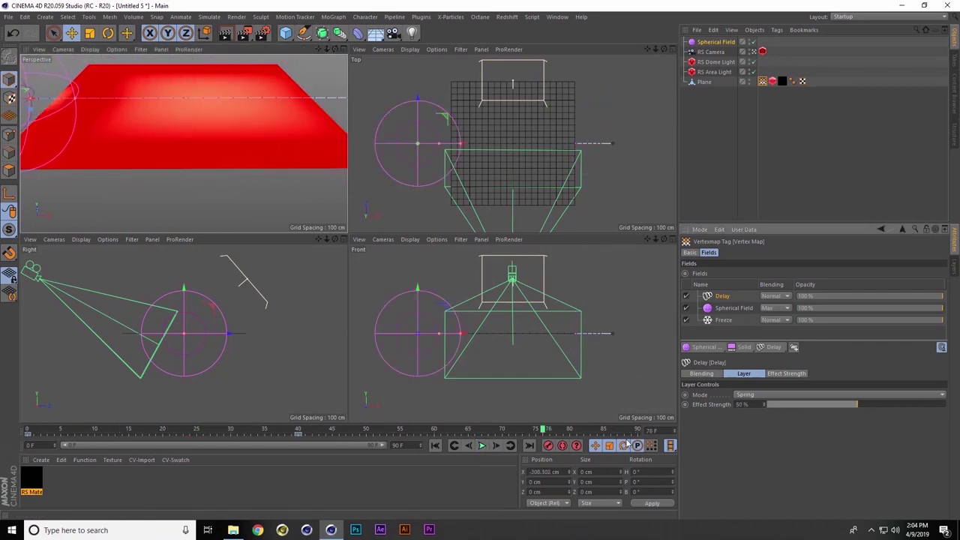
left_click(435, 445)
left_click(482, 446)
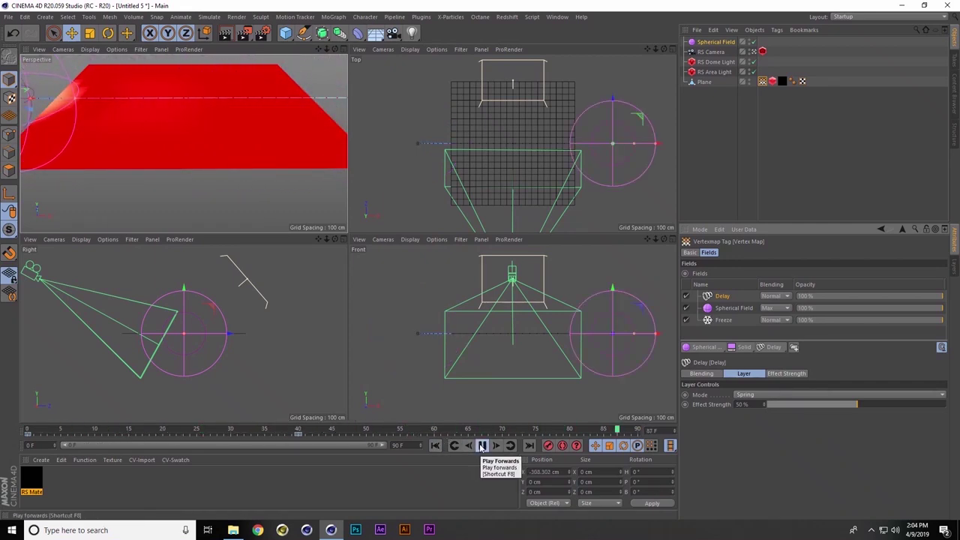
left_click(482, 446)
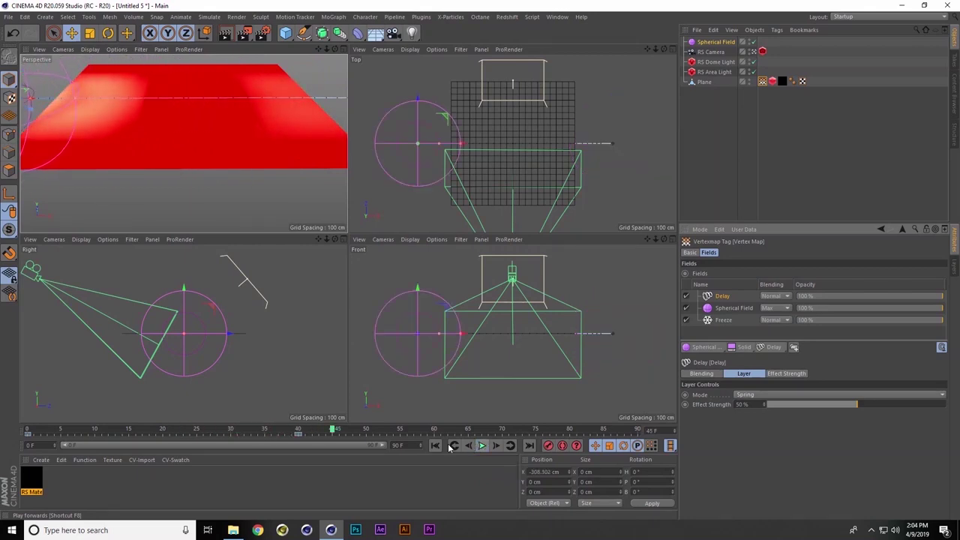
Switch to File Explorer and play the video "2a - patch 1 delay effector 3"
left_click(232, 530)
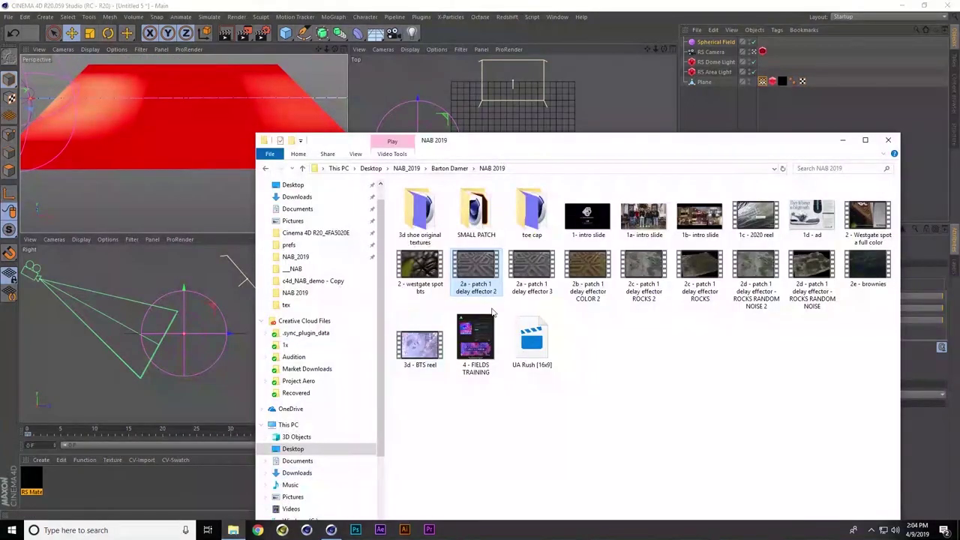
double_click(532, 266)
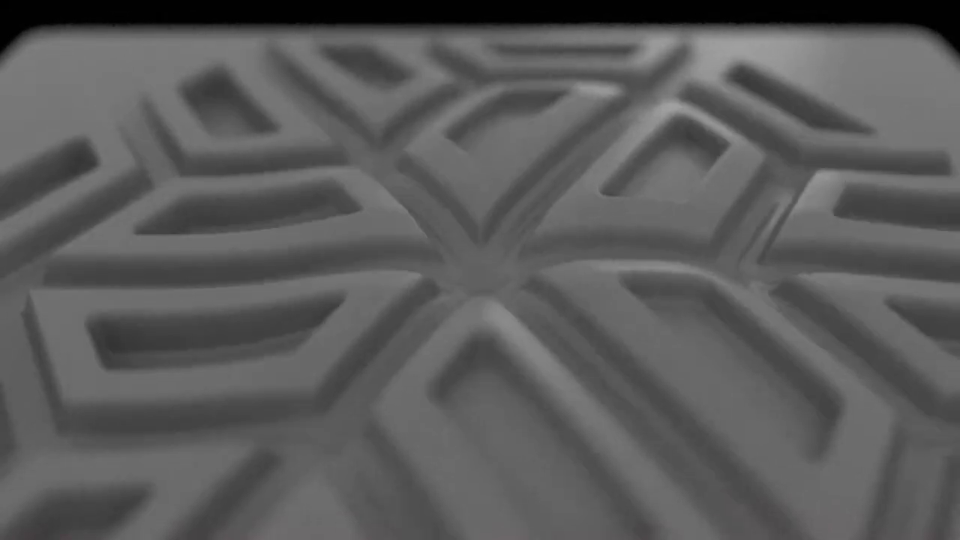
Close the "2a - patch 1 delay effector 3" video and its player
mouse_move(807, 377)
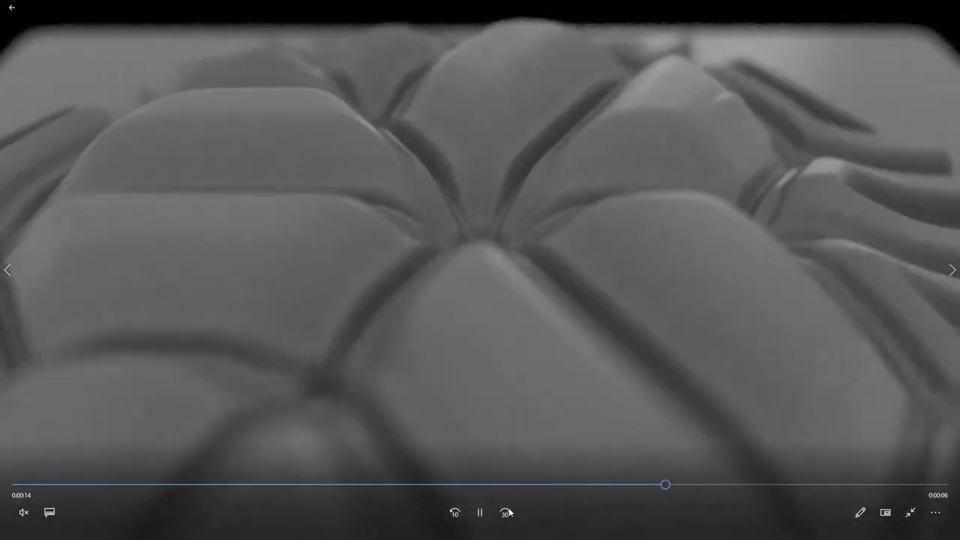
left_click(11, 7)
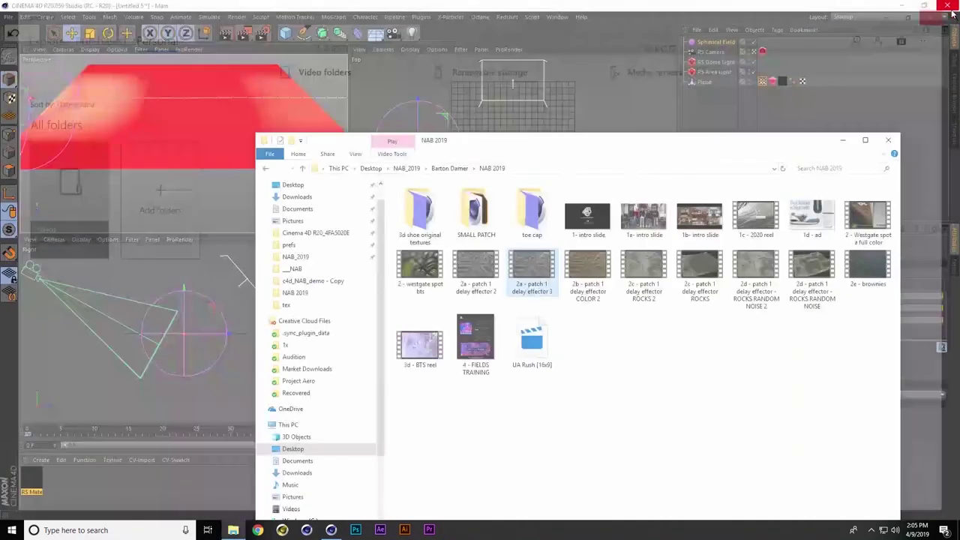
left_click(948, 7)
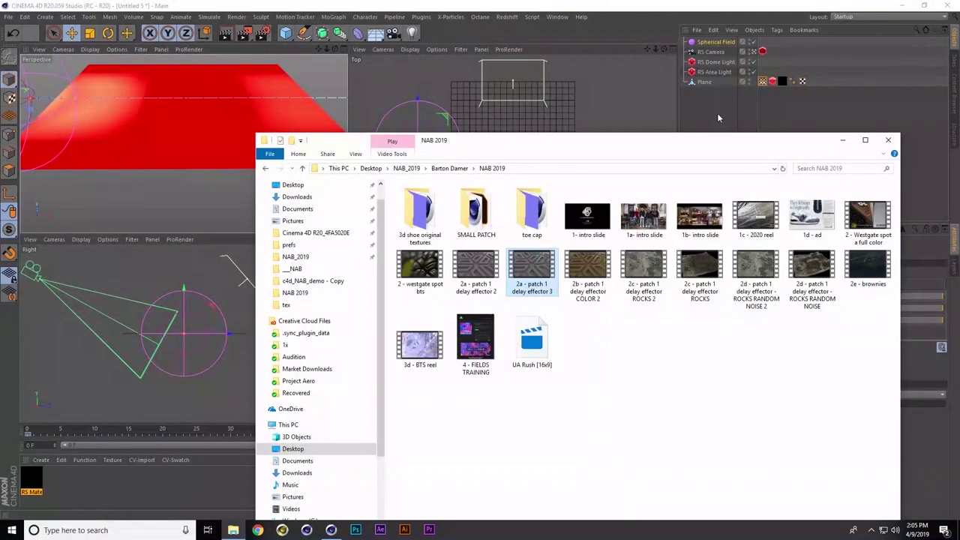
Play the video "2 - Westgate spot a full color", pause and scrub through the N2 cushioning outsole shots, and close the player
double_click(870, 217)
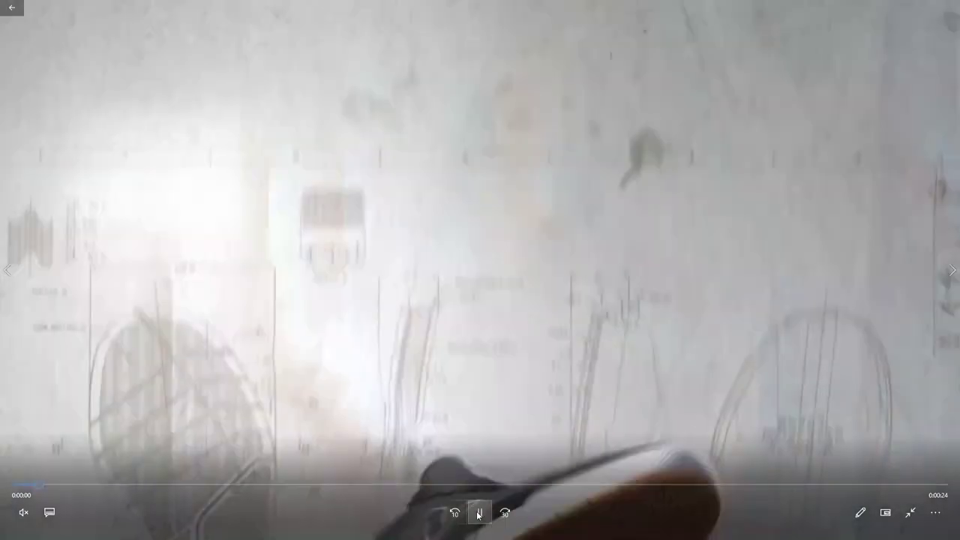
left_click(478, 513)
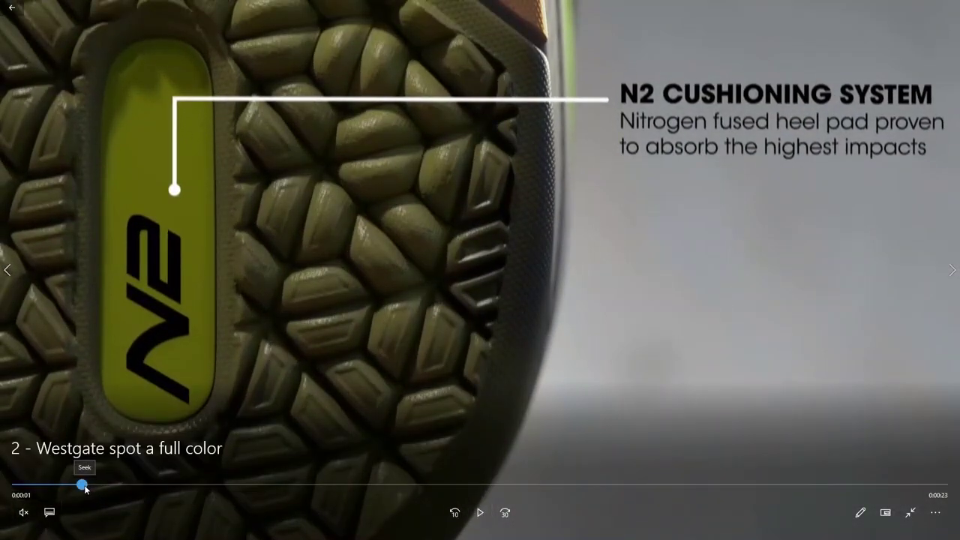
left_click(82, 485)
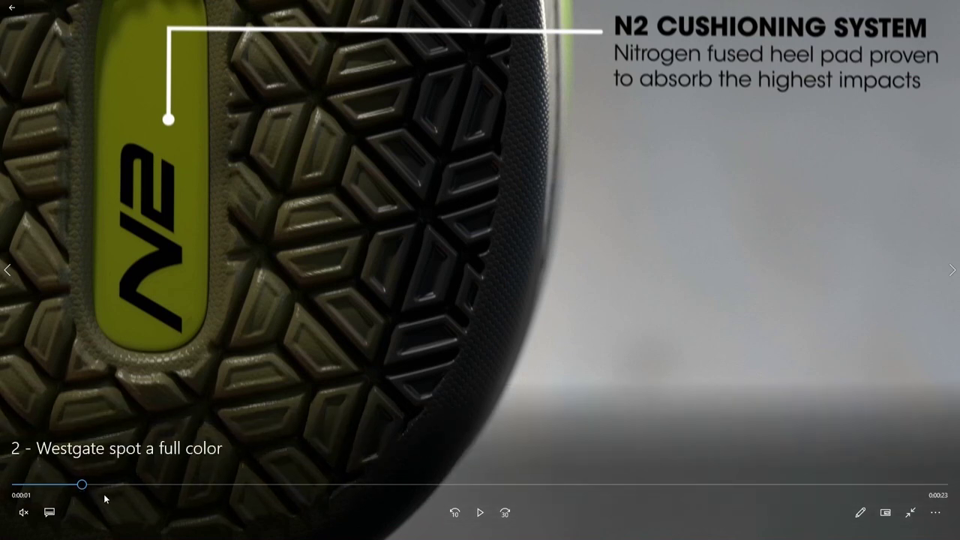
left_click_drag(81, 485, 176, 488)
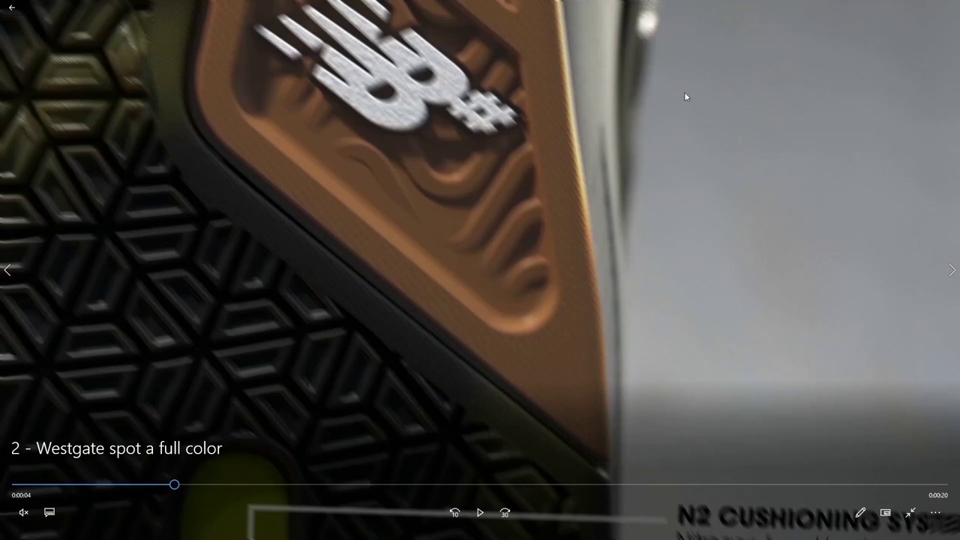
left_click(10, 9)
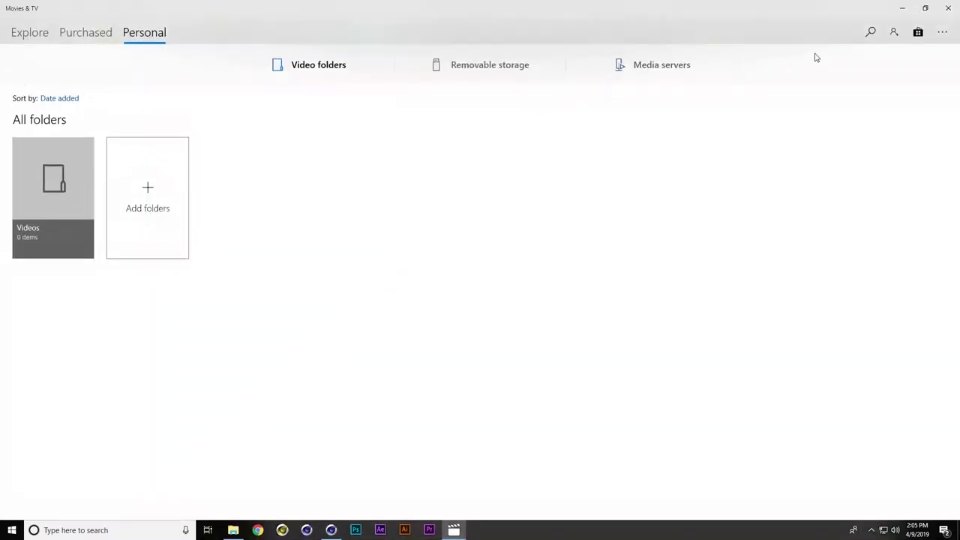
left_click(946, 6)
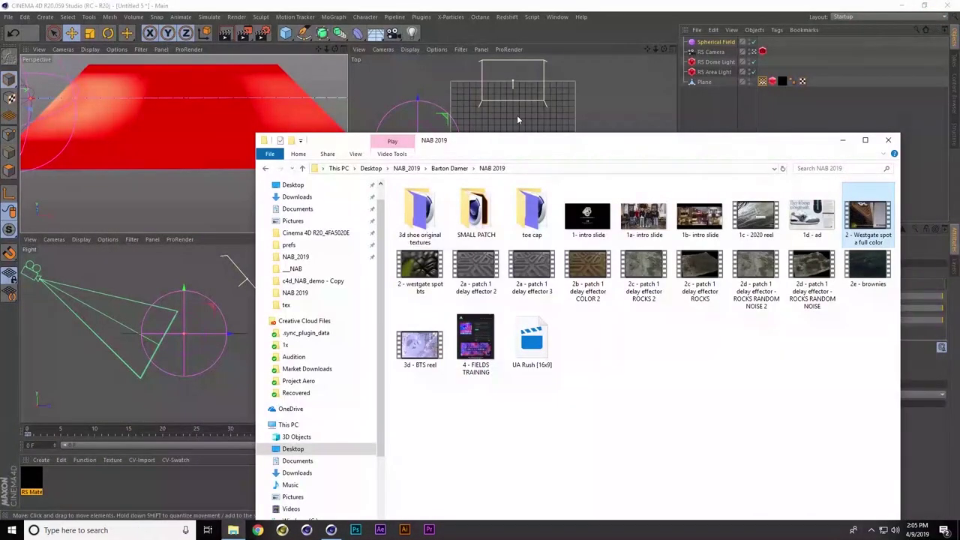
Switch back to Cinema 4D, play the animation from the first frame and stop it at frame 18
left_click(254, 142)
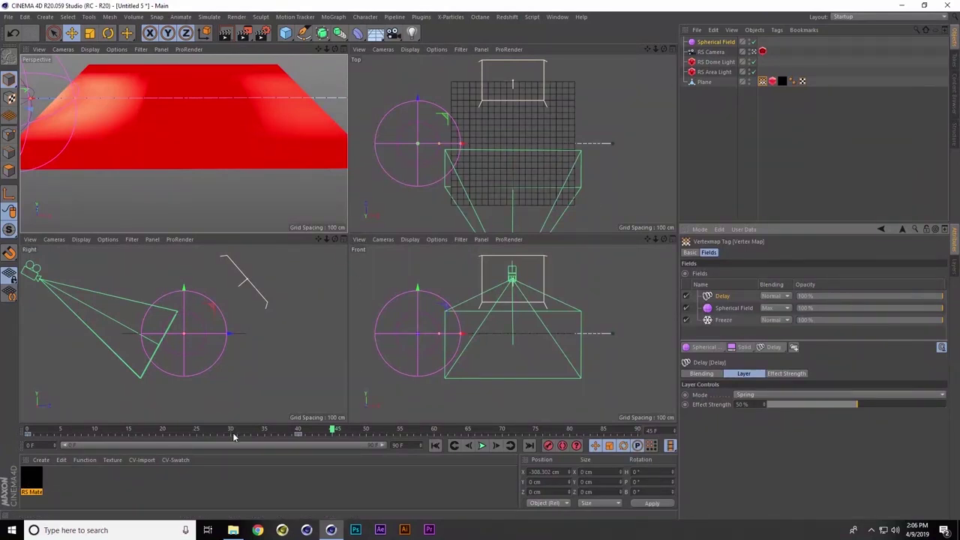
left_click(435, 445)
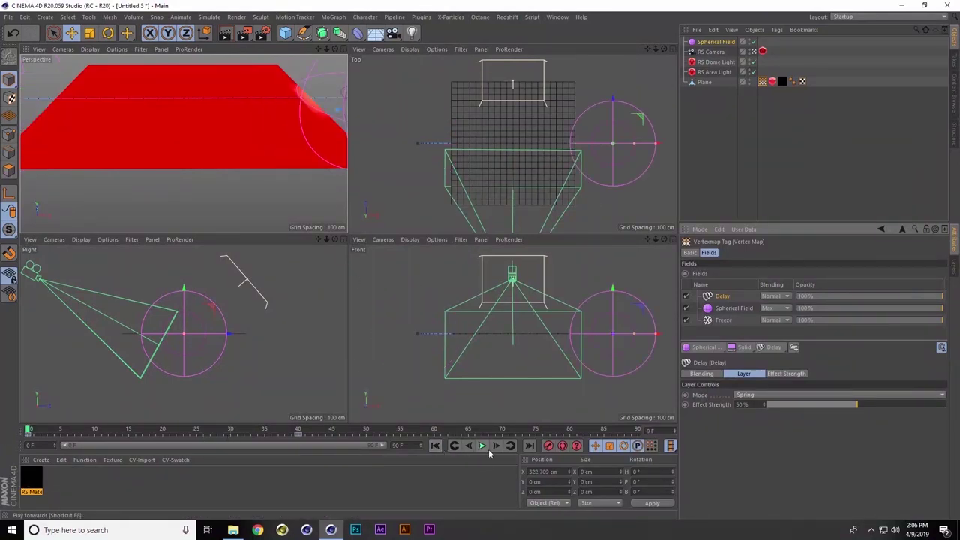
left_click(482, 445)
left_click(482, 446)
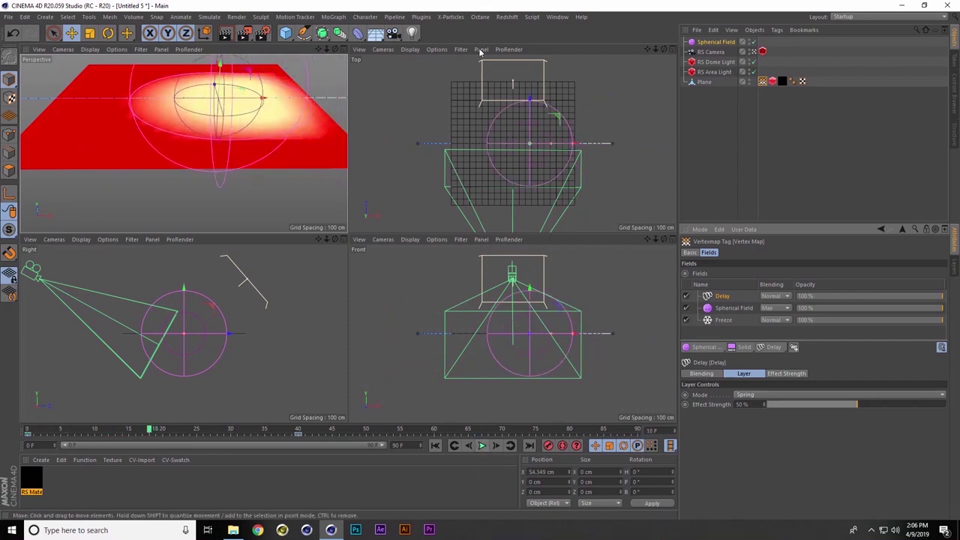
Open the Redshift RenderView and start the interactive render of frame 18
left_click(506, 16)
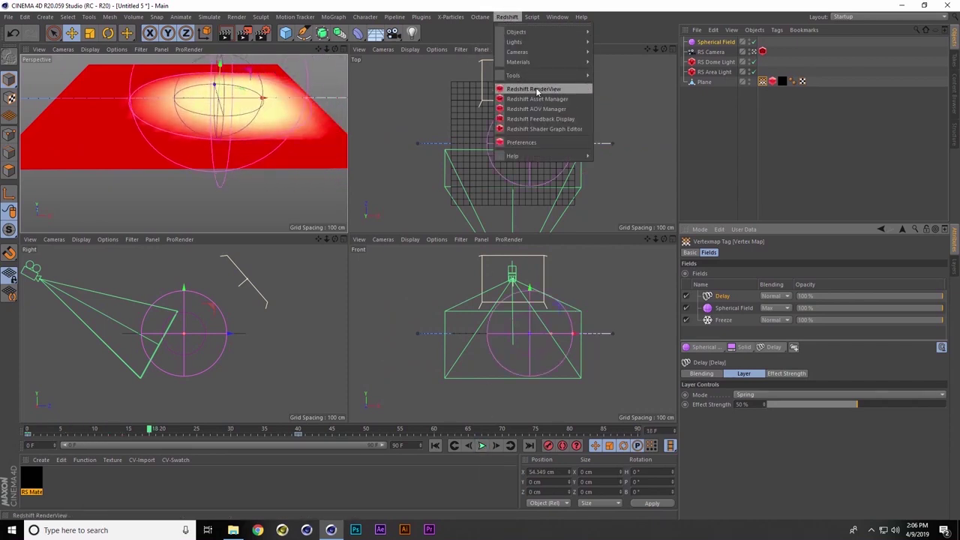
left_click(516, 89)
left_click(559, 116)
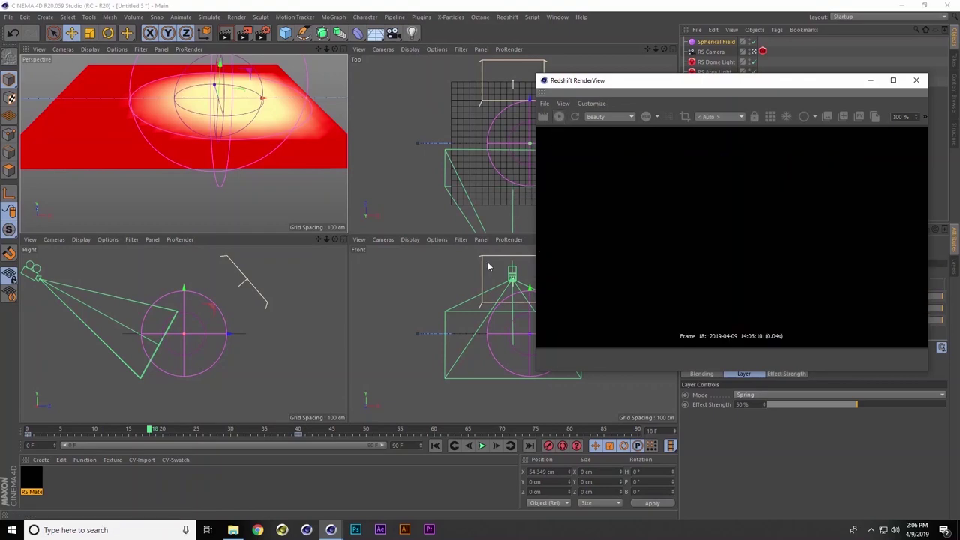
Open the RS Material's shader graph and resize and position its window so the RenderView stays visible beside it
double_click(30, 480)
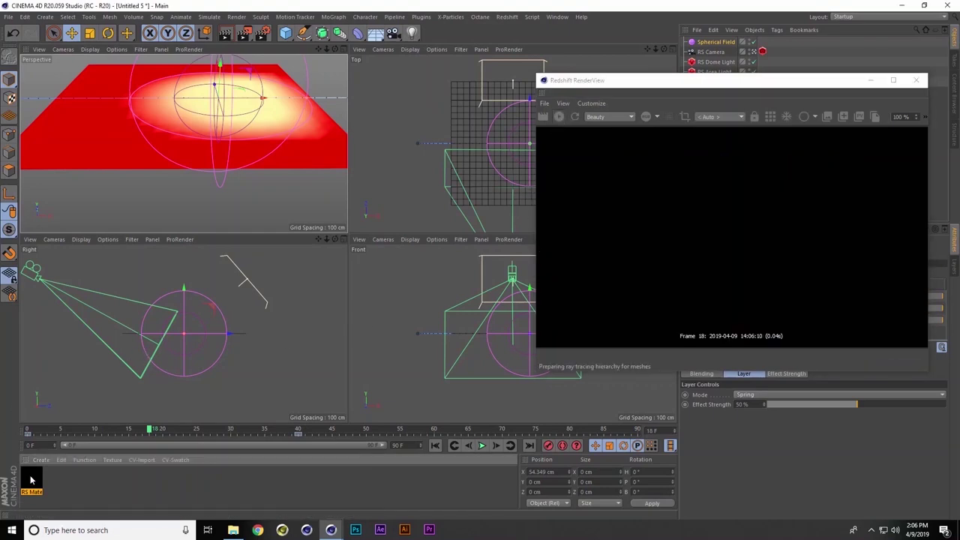
left_click(311, 103)
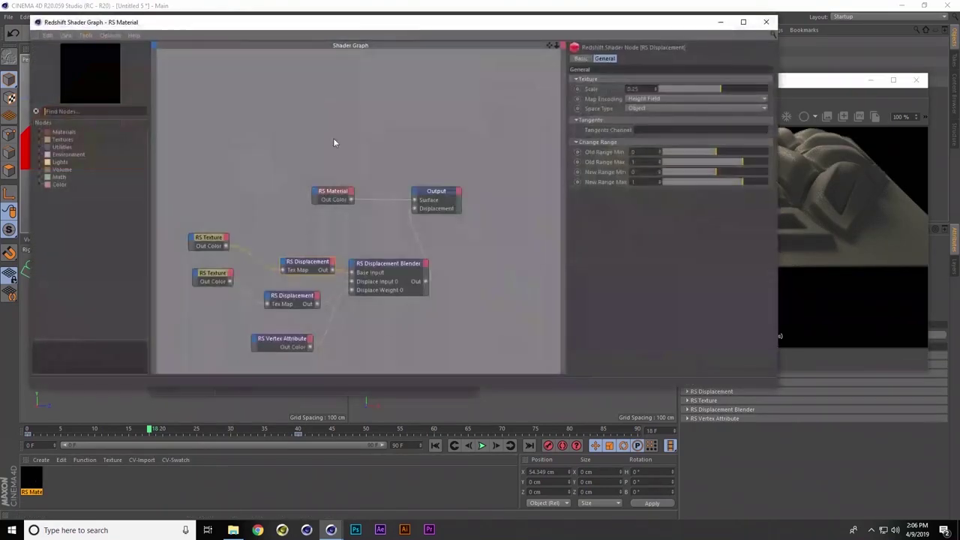
left_click_drag(407, 29, 396, 30)
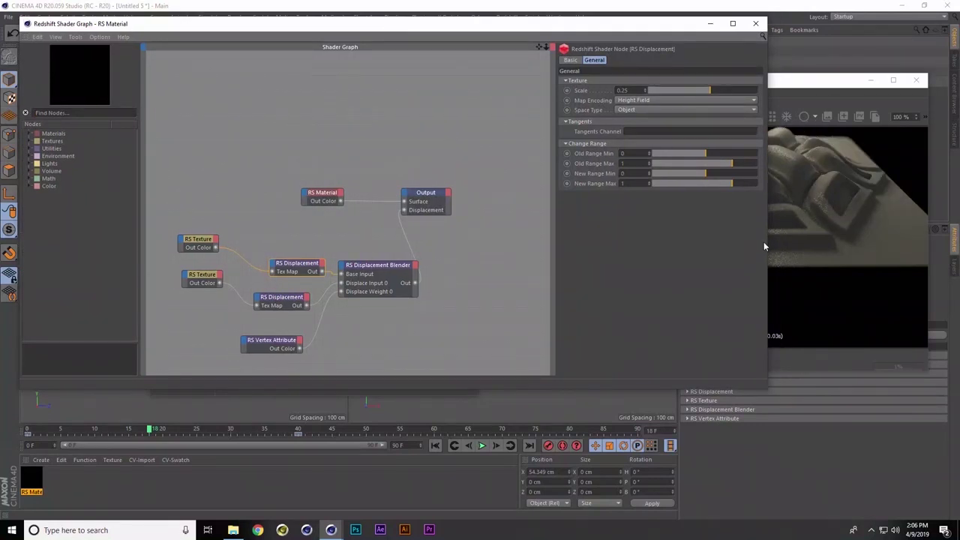
left_click_drag(768, 242, 603, 242)
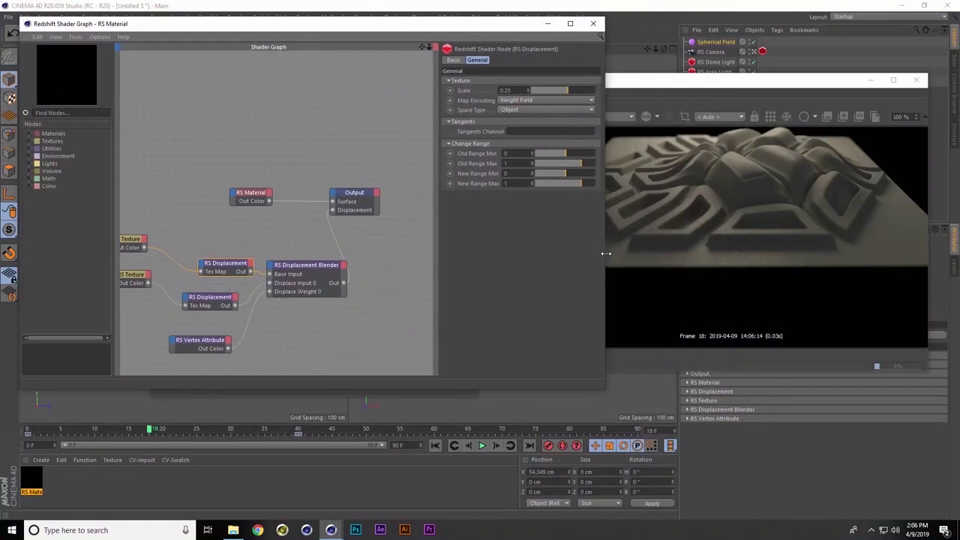
left_click_drag(260, 29, 263, 67)
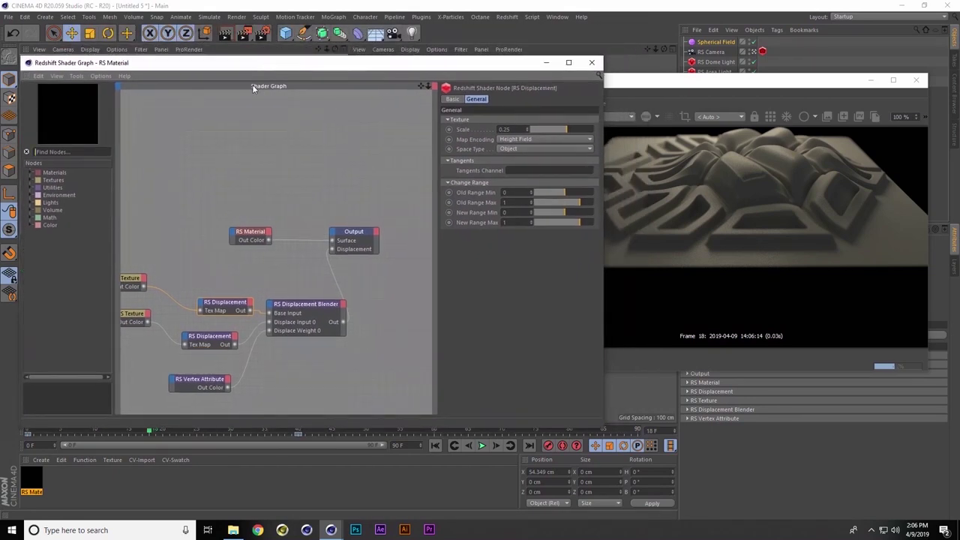
Set the RS Material node's diffuse color to brown with hue 32°, saturation about 57% and value 50%
left_click(247, 233)
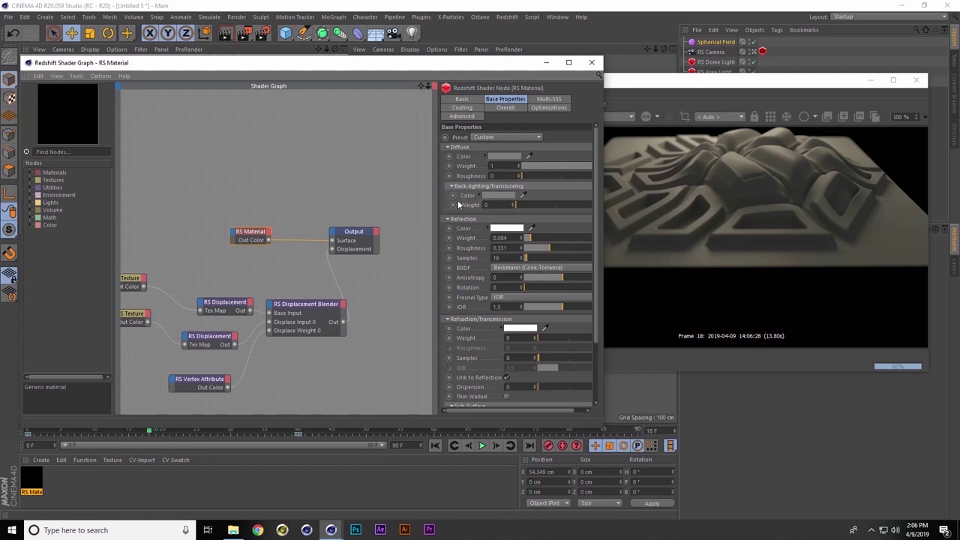
left_click(495, 157)
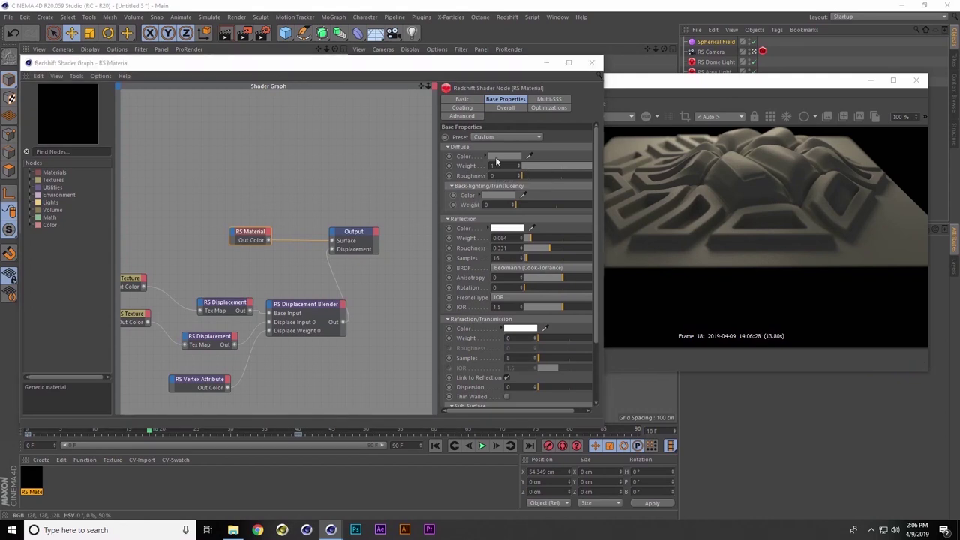
left_click(449, 158)
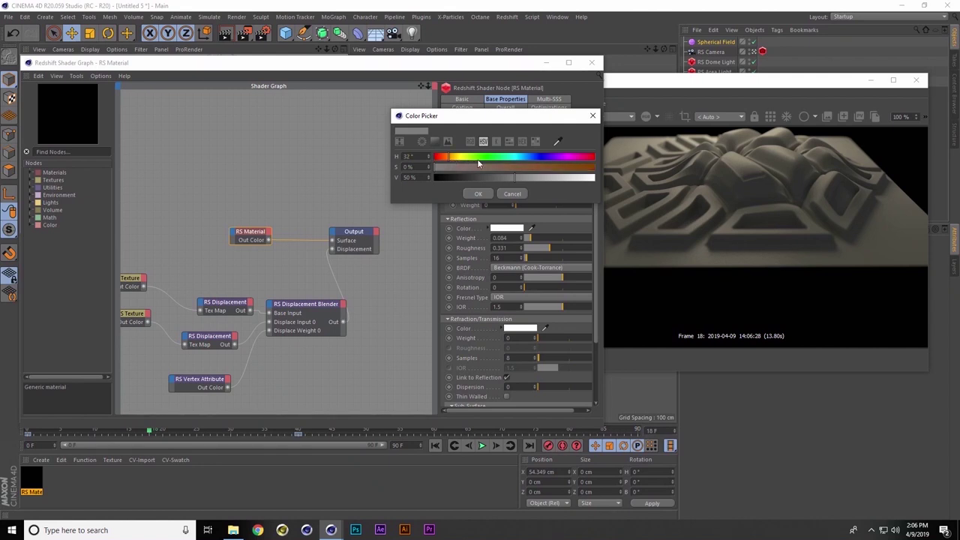
left_click(528, 167)
left_click(519, 168)
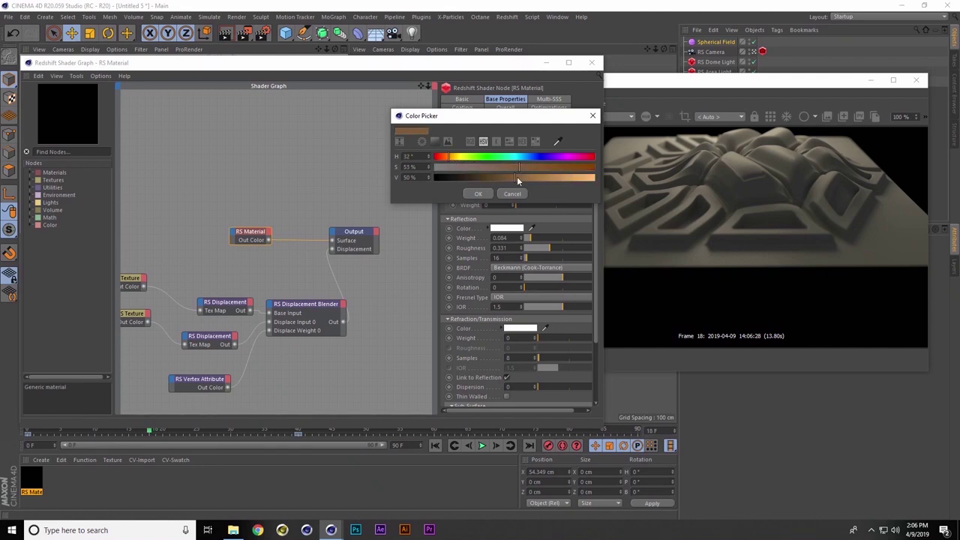
left_click(478, 193)
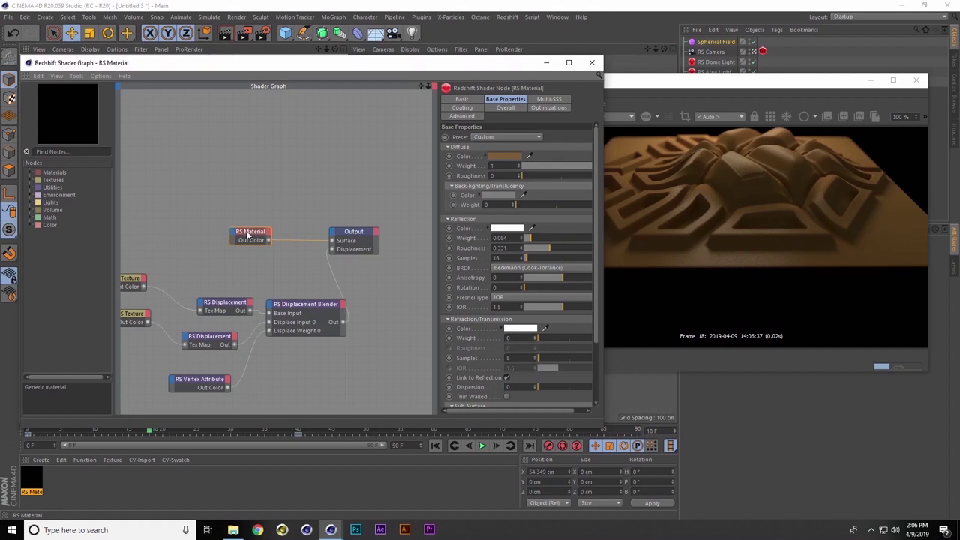
Duplicate the RS Material node and connect the copy to the Output's Surface input in place of the original
left_click_drag(248, 234, 234, 197)
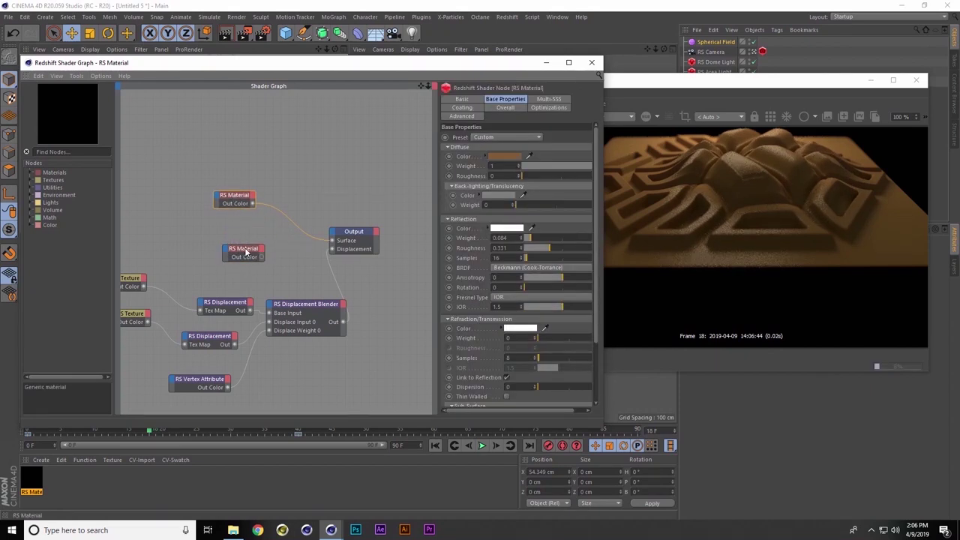
left_click_drag(247, 252, 242, 238)
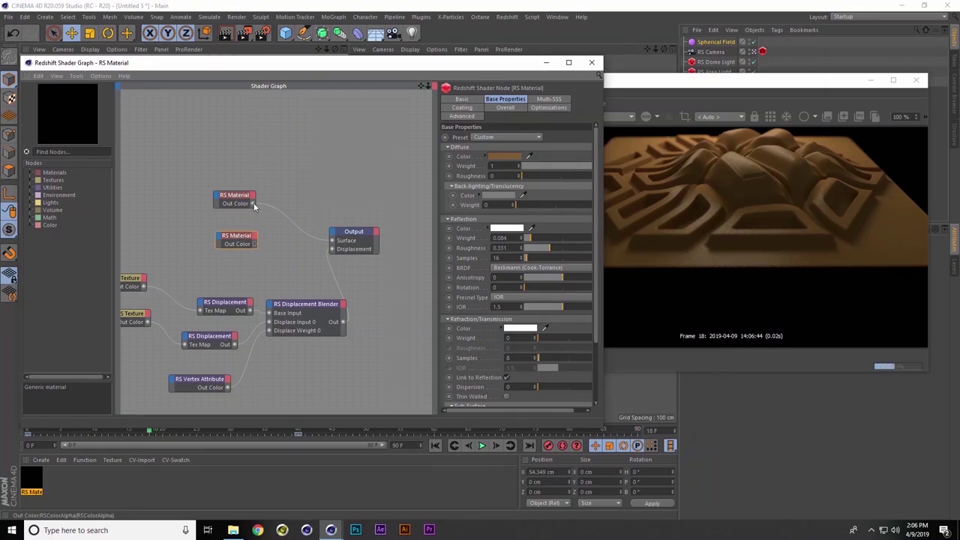
right_click(252, 204)
left_click(282, 220)
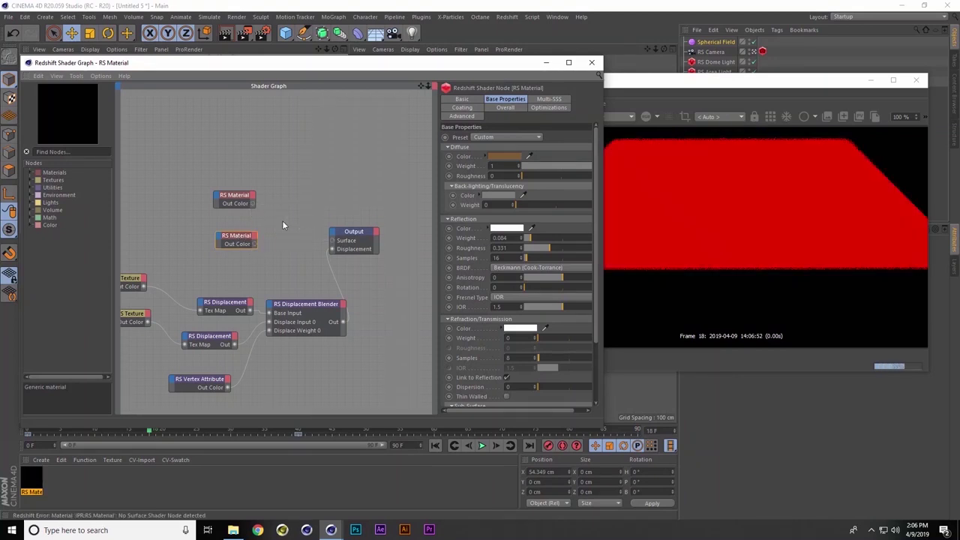
left_click_drag(256, 244, 332, 241)
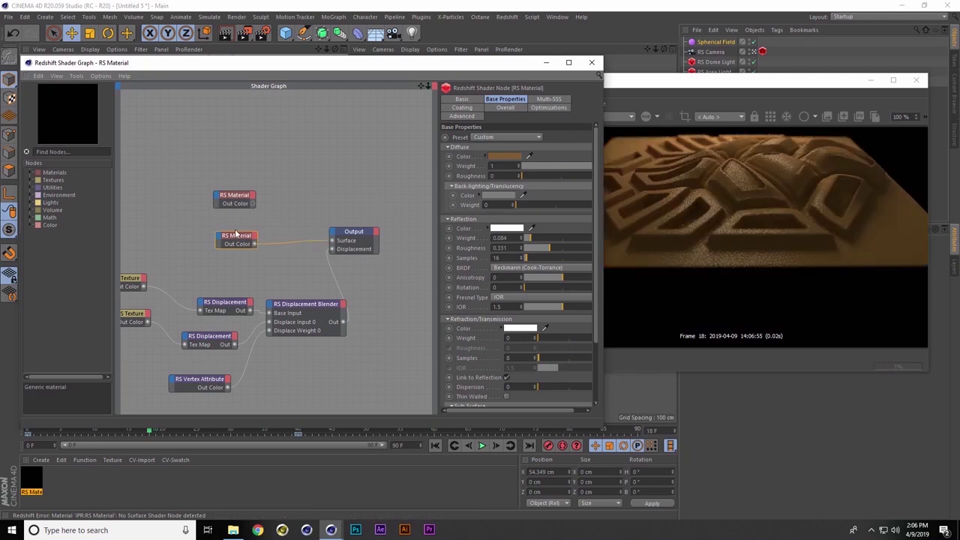
Set the duplicated RS Material node's diffuse color to a mustard yellow with hue 50°, saturation 70% and value 64%
left_click(509, 156)
left_click(475, 154)
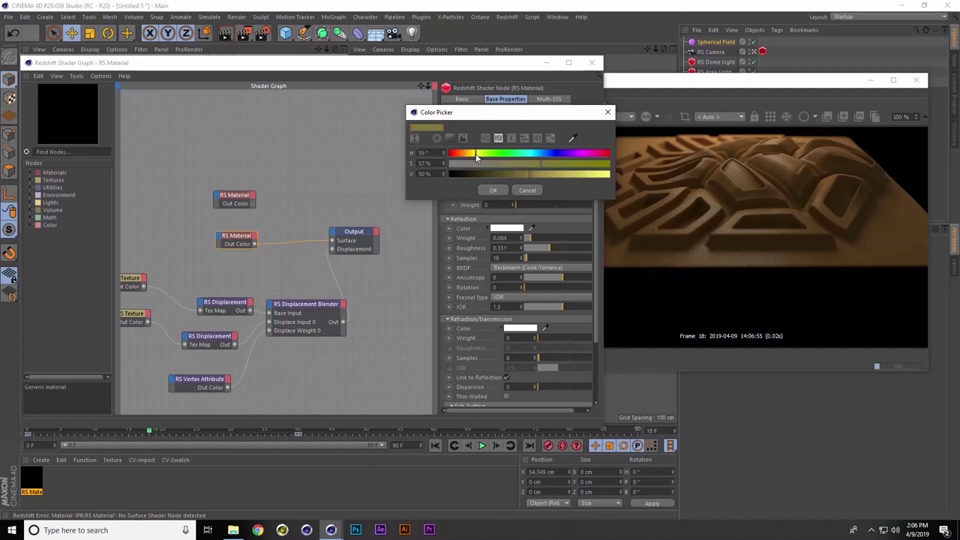
left_click(553, 174)
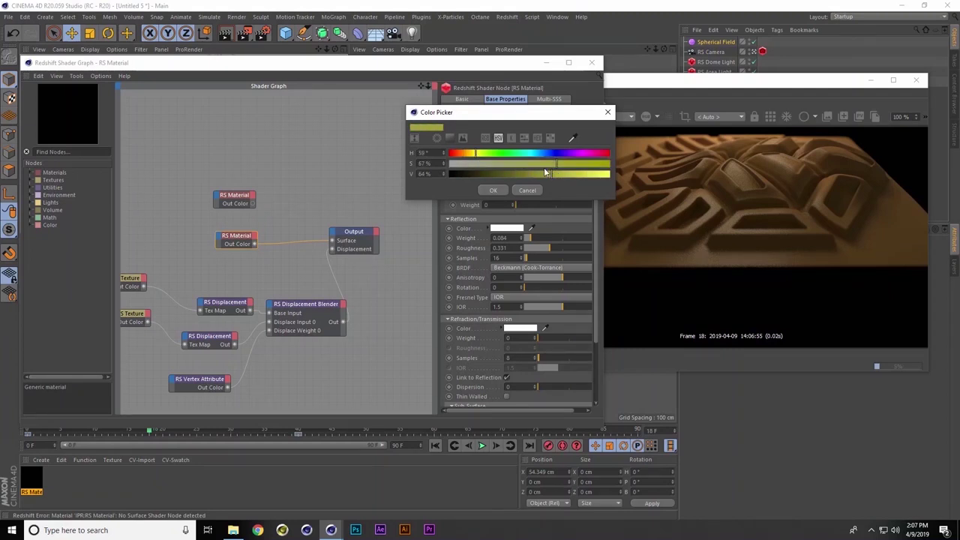
left_click(535, 164)
left_click(472, 154)
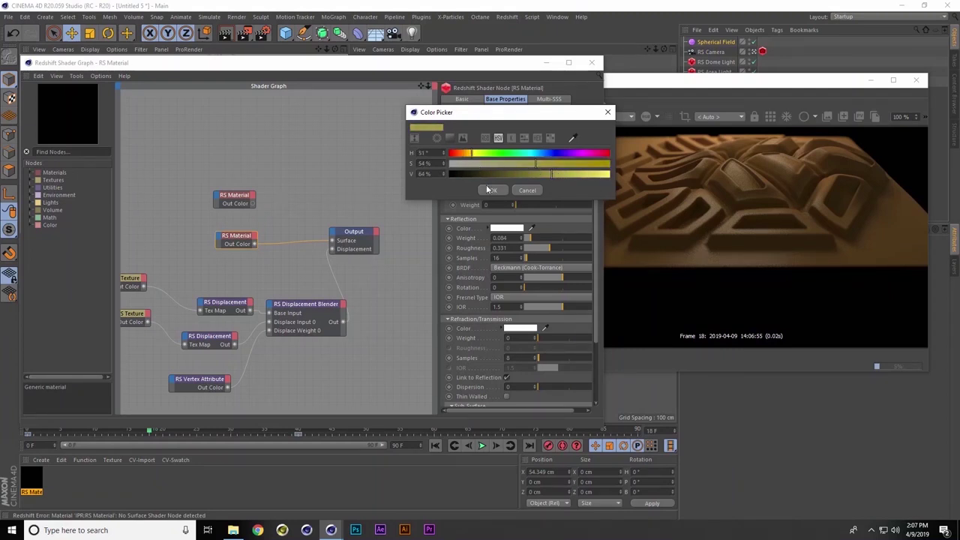
left_click_drag(475, 155, 479, 156)
left_click(471, 155)
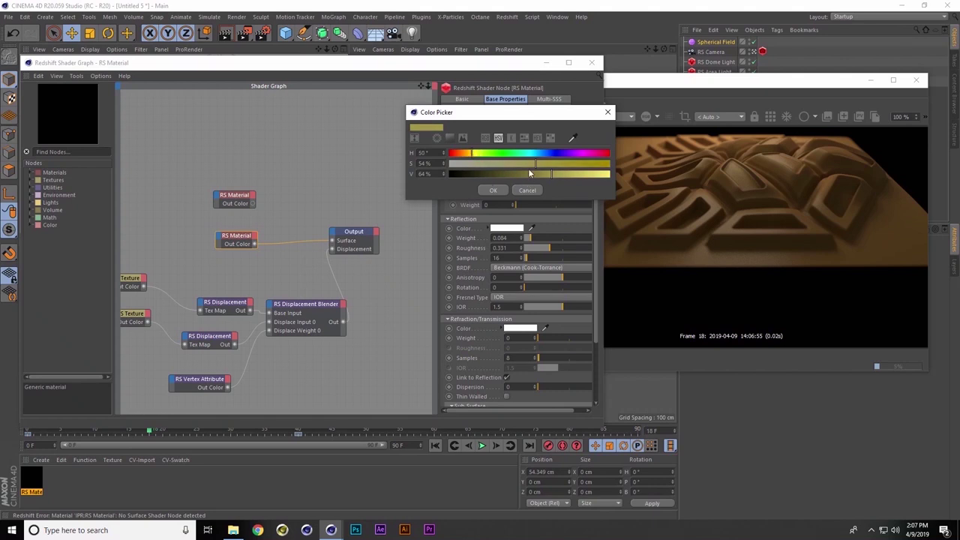
left_click(561, 163)
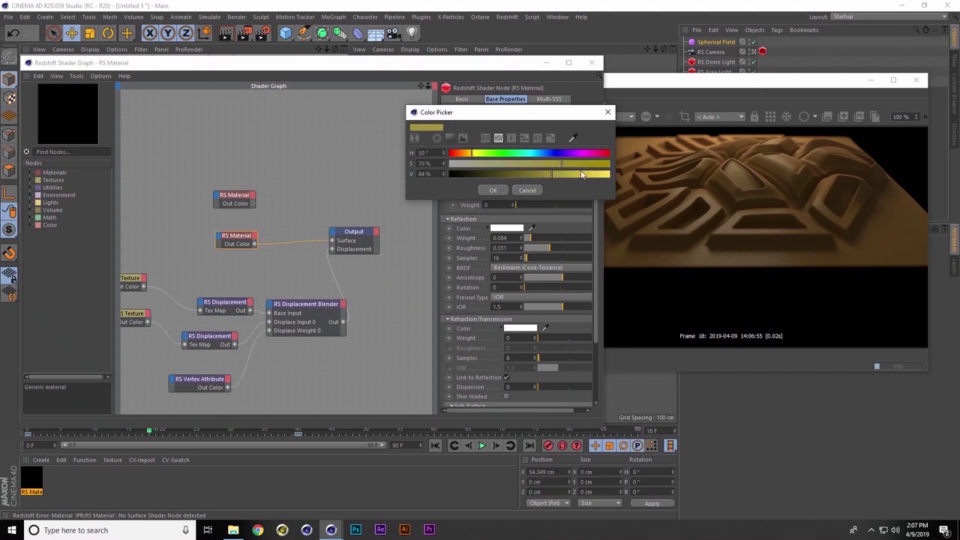
left_click(491, 190)
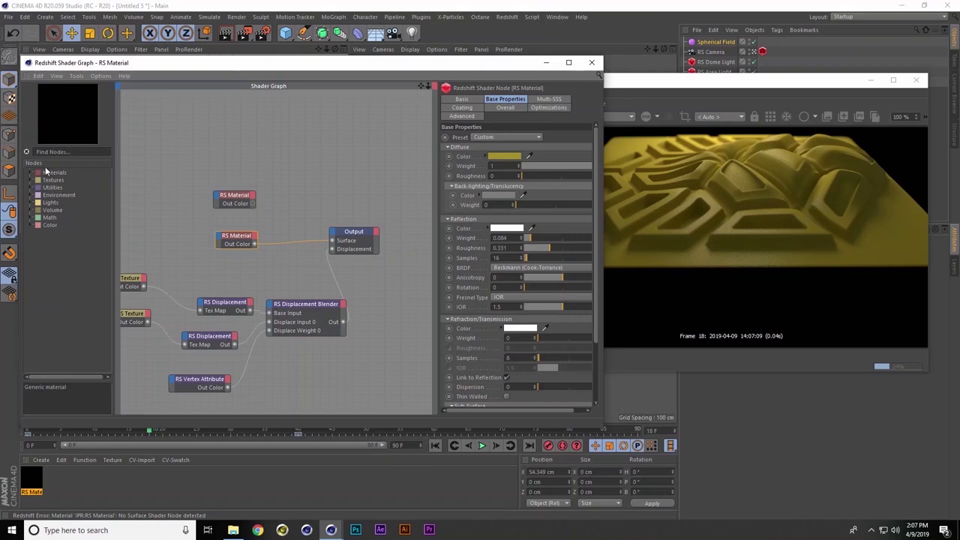
Disconnect the duplicated RS Material node from the Output's Surface input
right_click(257, 242)
left_click(272, 259)
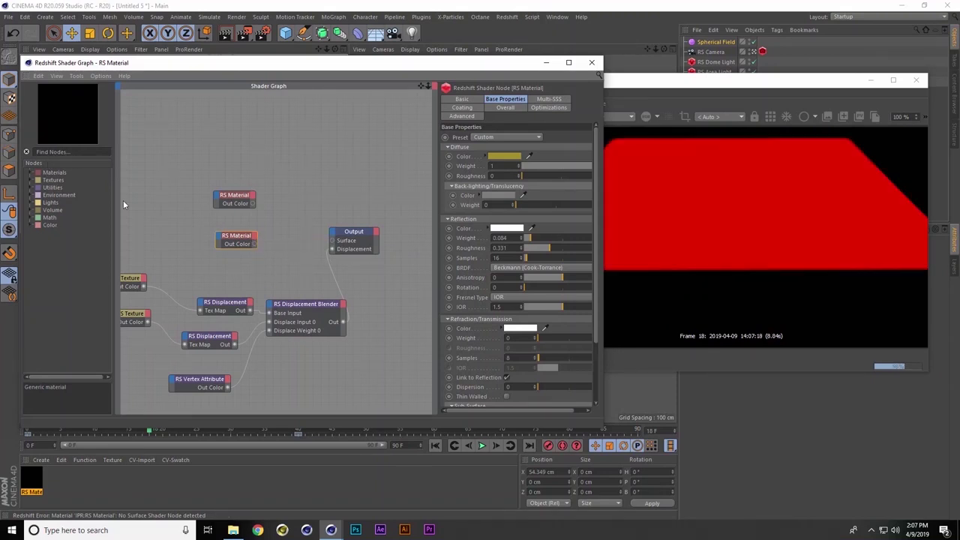
Add an RS Material Blender node and connect the brown RS Material's Out Color to its Base Color input
left_click(51, 153)
type("bl")
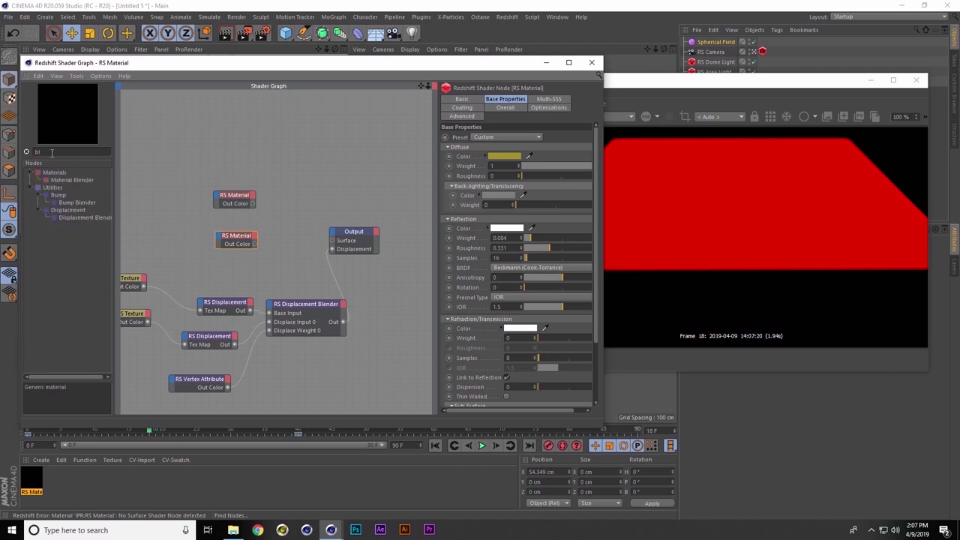
left_click_drag(70, 179, 272, 213)
left_click(331, 218)
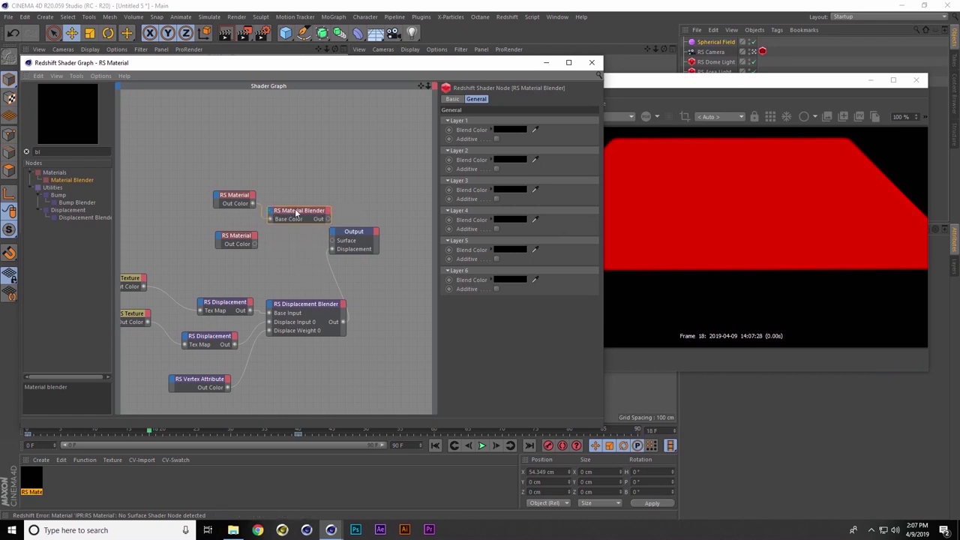
left_click_drag(238, 198, 221, 197)
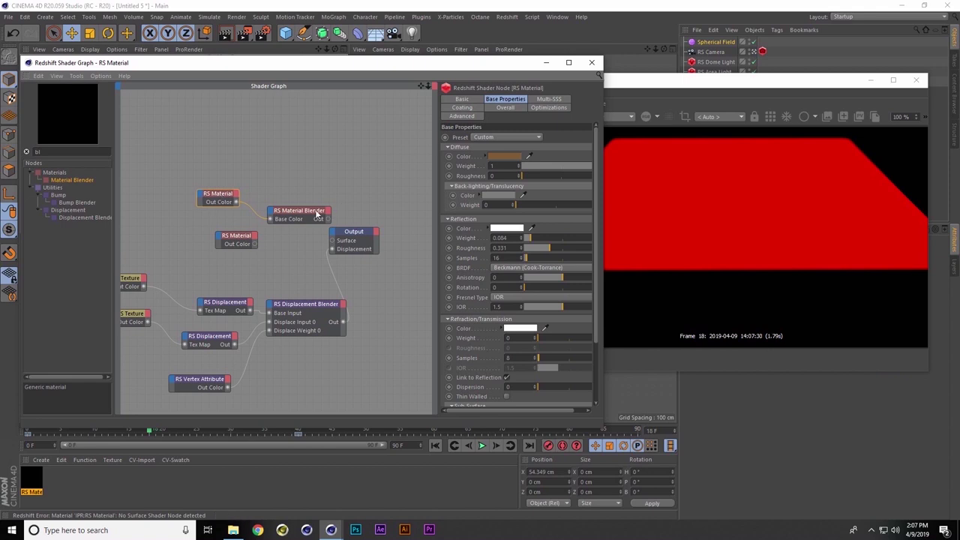
Connect the mustard yellow RS Material's Out Color to the Material Blender's Layer Color 1 input
left_click(241, 238)
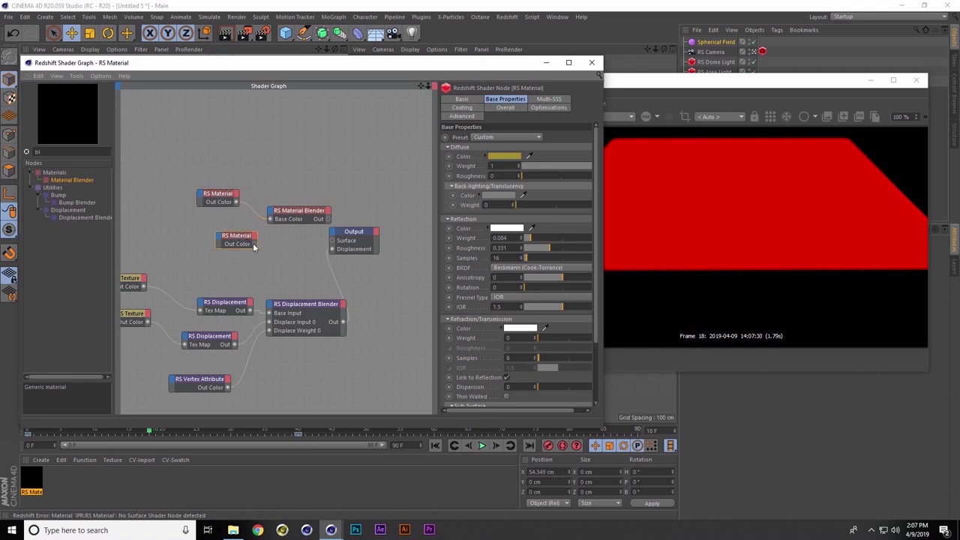
left_click(272, 215)
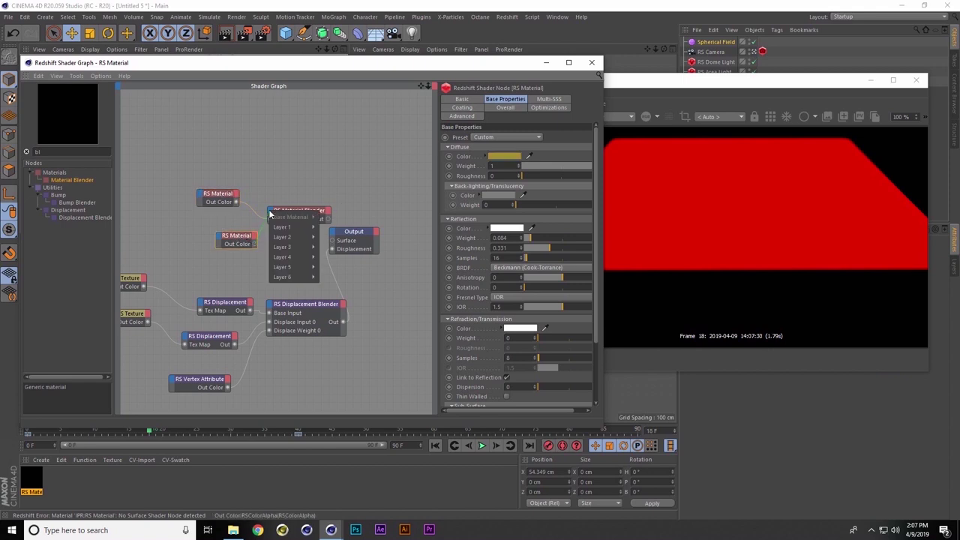
mouse_move(287, 227)
left_click(332, 227)
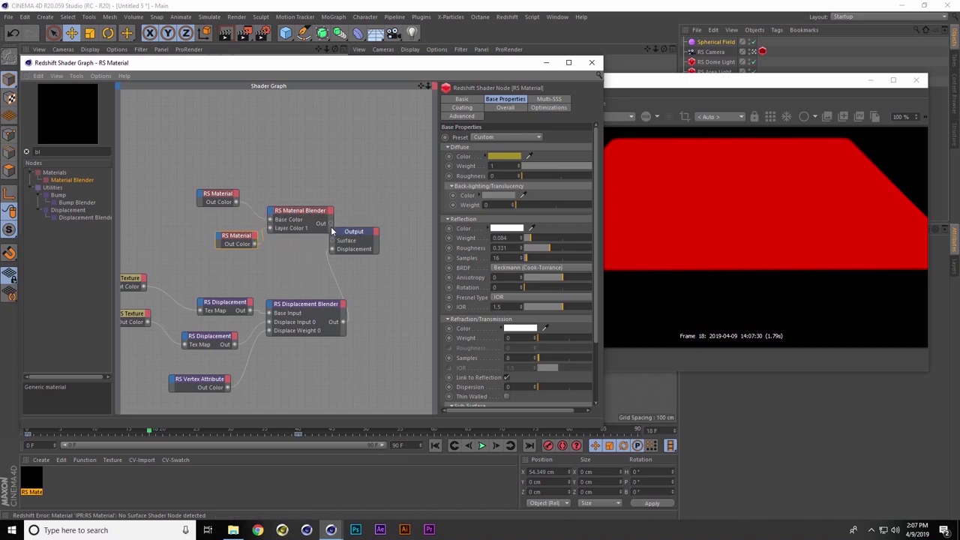
Space the two RS Material nodes away from the Material Blender and connect the blender's output to the Output's Surface input
left_click_drag(202, 232, 194, 232)
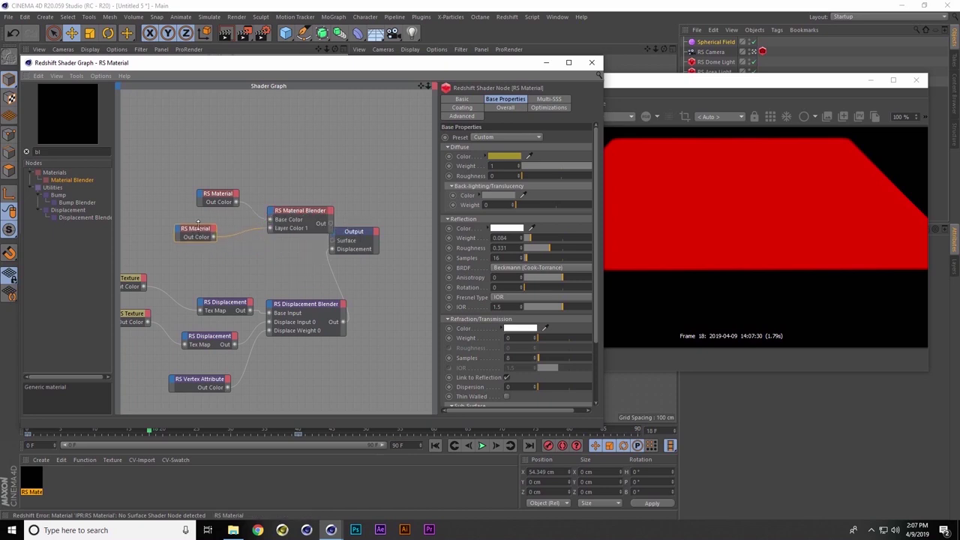
left_click(216, 195)
left_click_drag(216, 195, 186, 193)
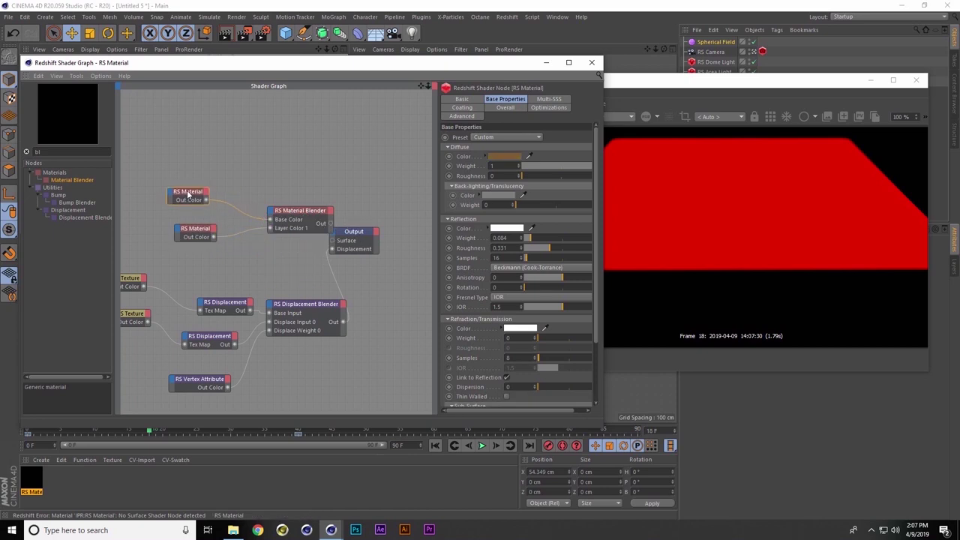
left_click_drag(201, 233, 187, 232)
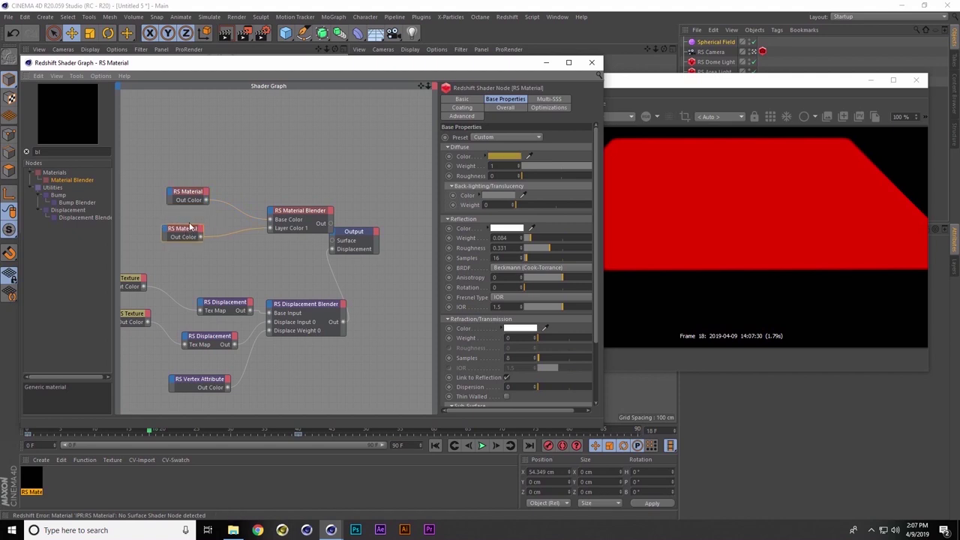
left_click_drag(331, 223, 332, 243)
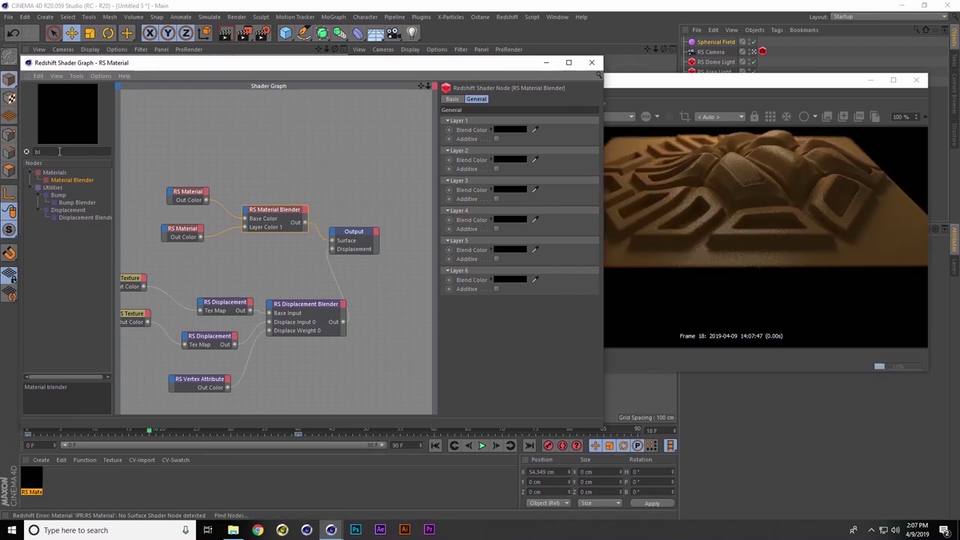
Add a second RS Vertex Attribute node and connect its Out Color to the Material Blender's Blend Color 1 input
key("BackSpace")
key("BackSpace")
type("ver")
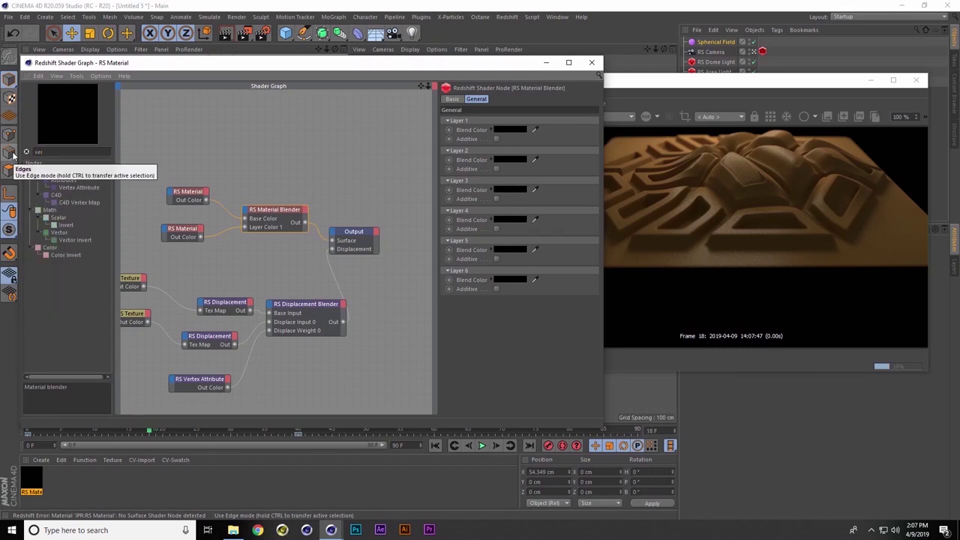
left_click_drag(81, 187, 229, 257)
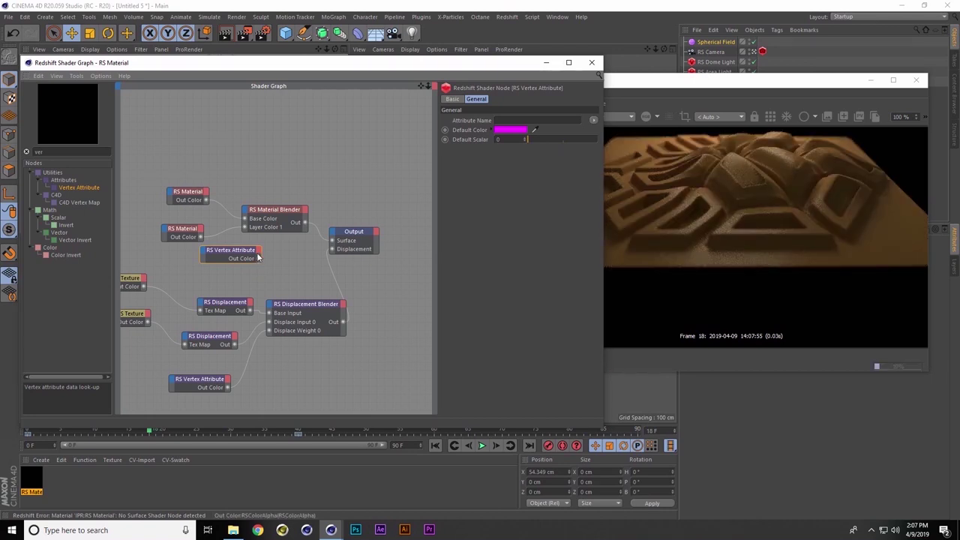
left_click_drag(257, 258, 245, 213)
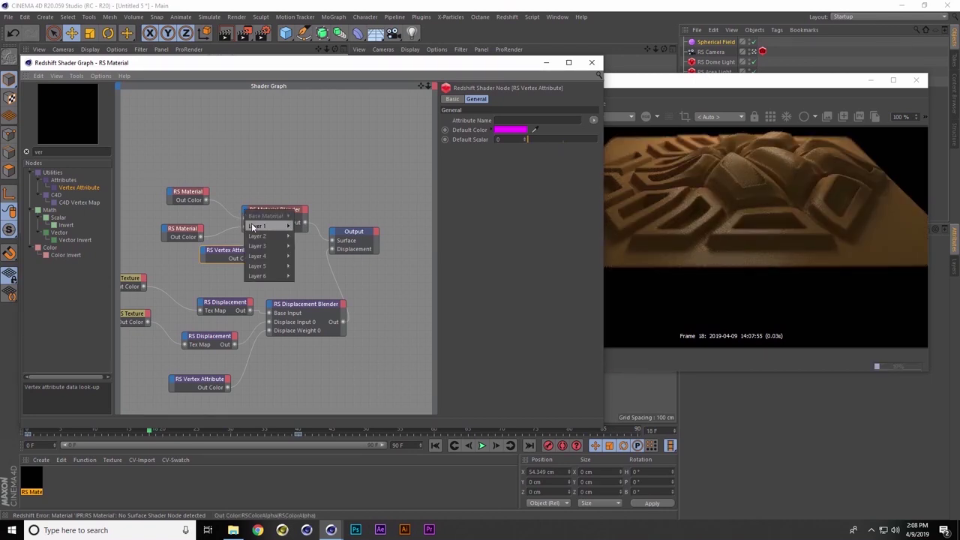
mouse_move(255, 225)
left_click(314, 235)
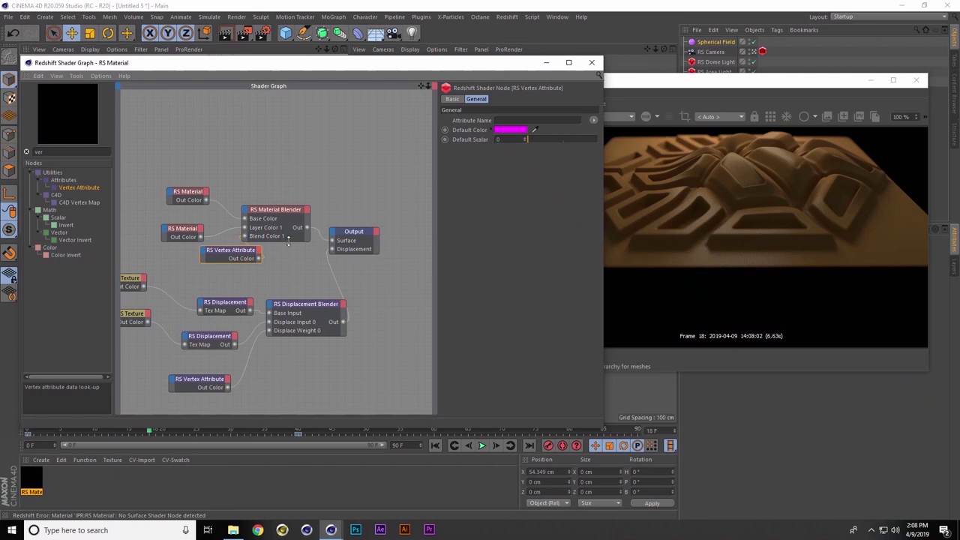
left_click_drag(222, 253, 194, 266)
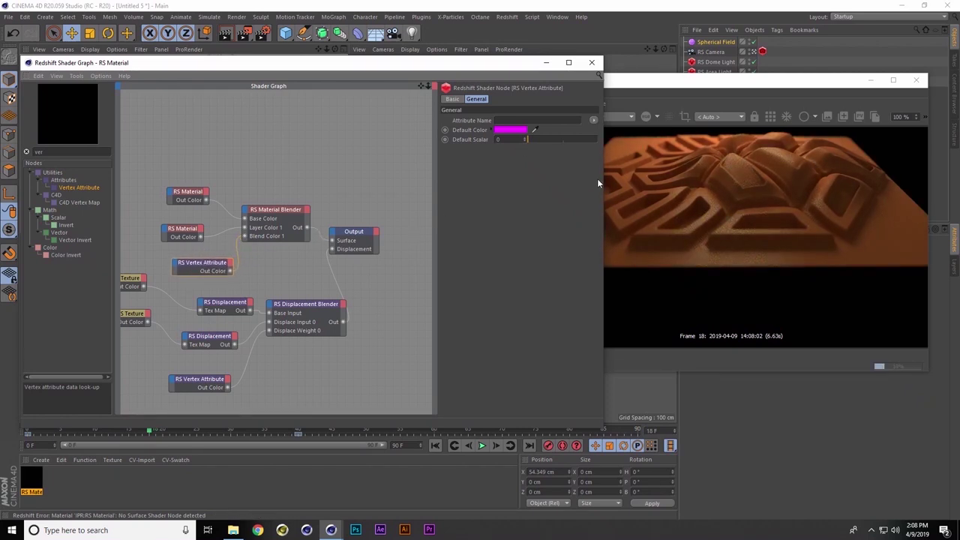
Assign the Plane's Vertex Map tag as the Attribute Name of the new RS Vertex Attribute node
left_click_drag(729, 83, 752, 154)
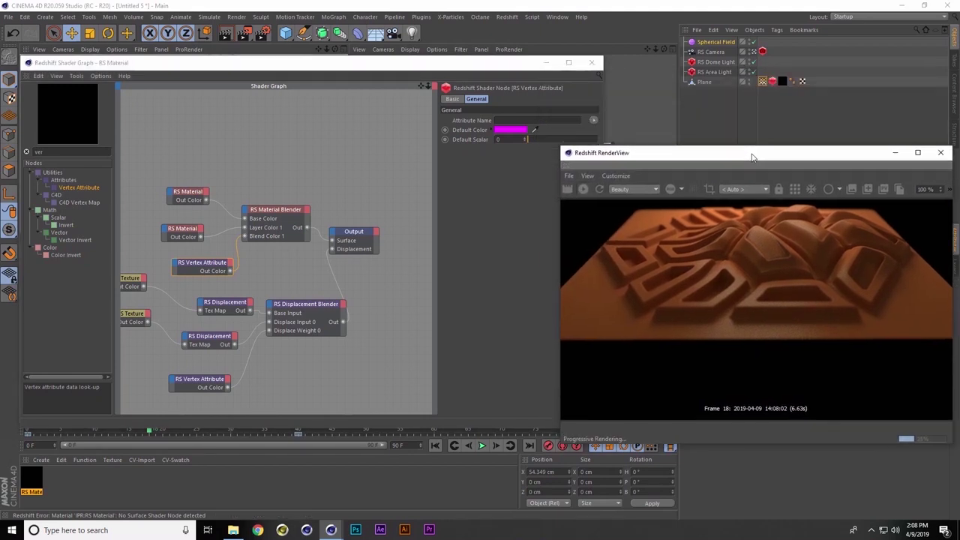
left_click(761, 81)
left_click_drag(478, 109, 503, 120)
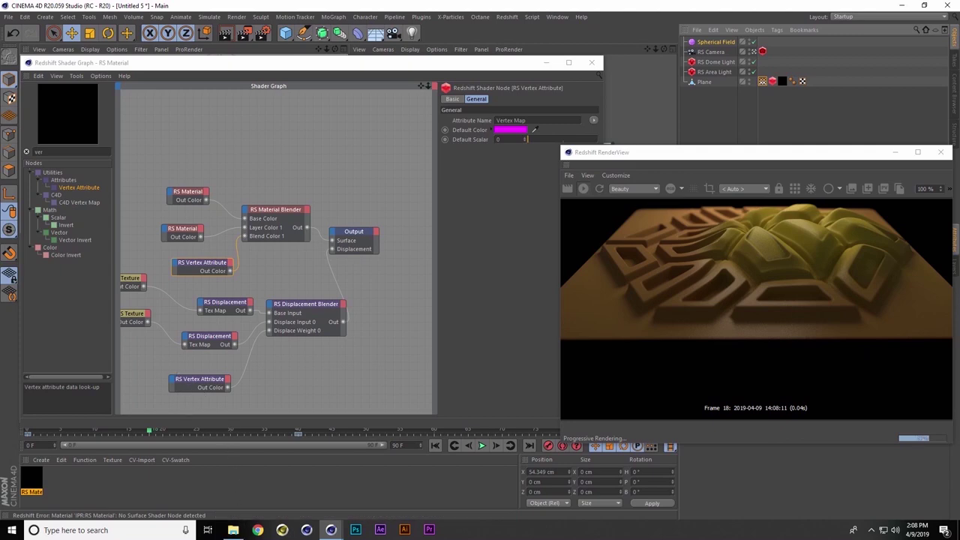
Play the reference video "2b - patch 1 delay effector COLOR 2" from the NAB 2019 folder and close the player
left_click(233, 529)
left_click_drag(582, 266, 587, 268)
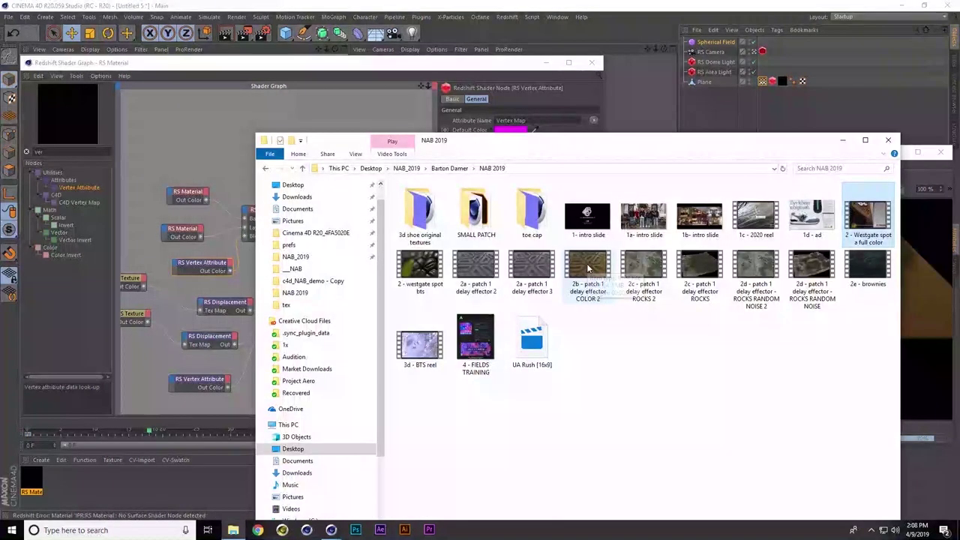
double_click(588, 269)
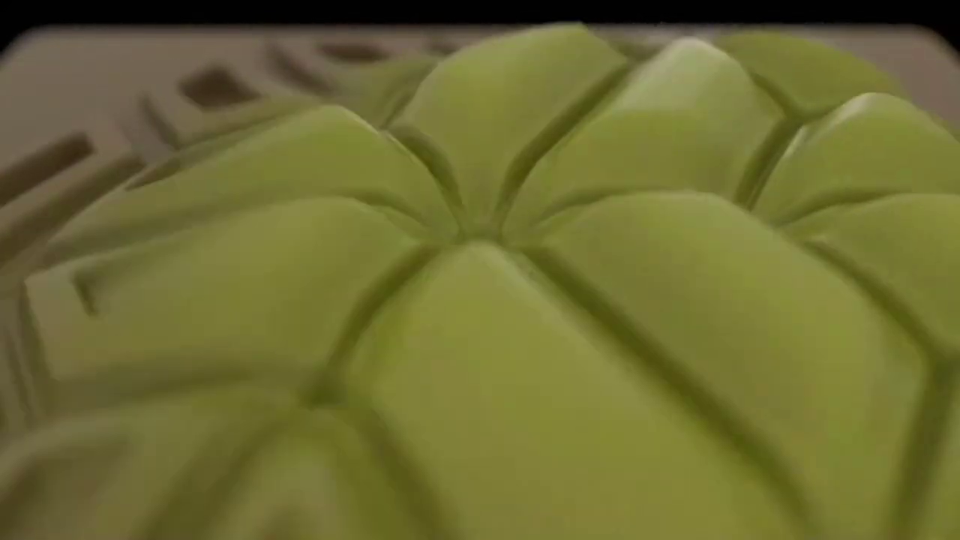
mouse_move(713, 220)
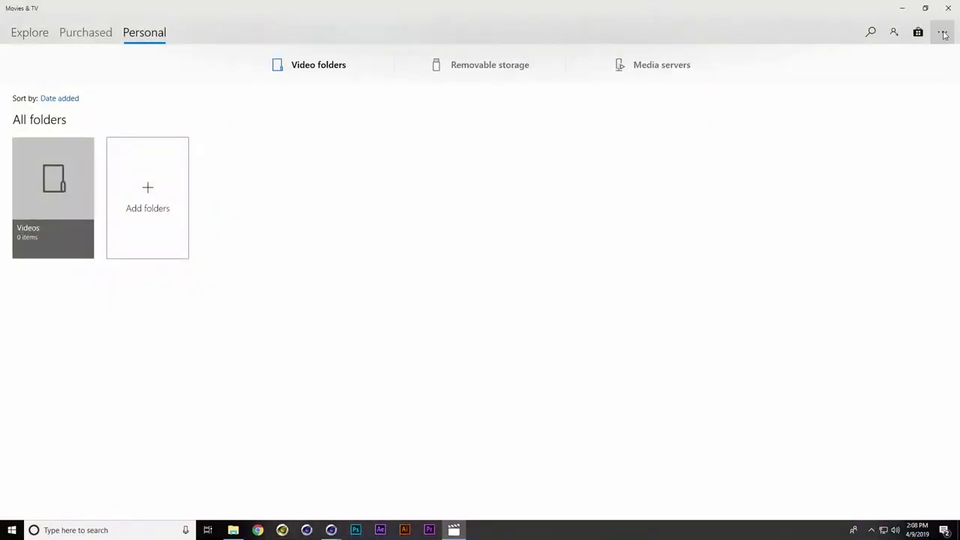
left_click(948, 7)
Set the diffuse color of the RS Material feeding Base Color to grey with hue 0° and saturation 0%
left_click(374, 71)
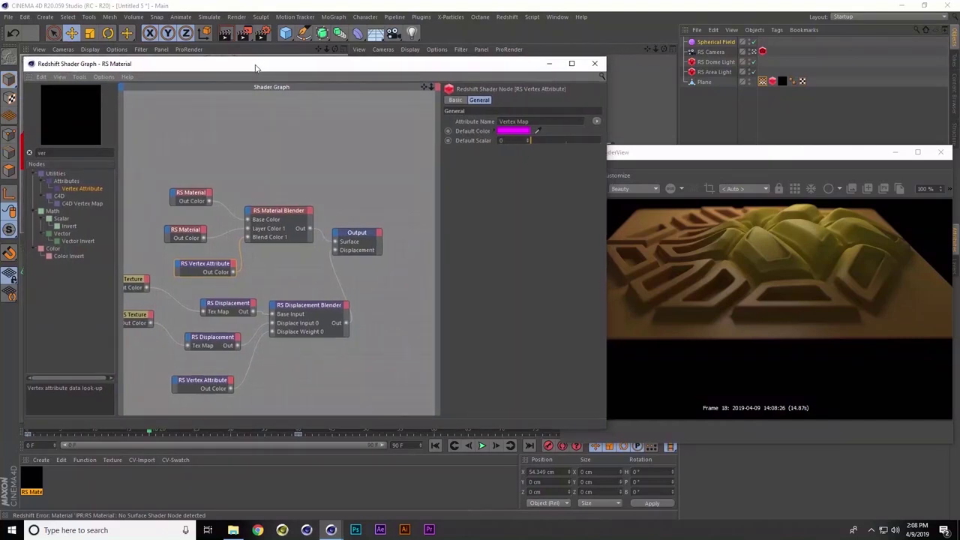
left_click(198, 194)
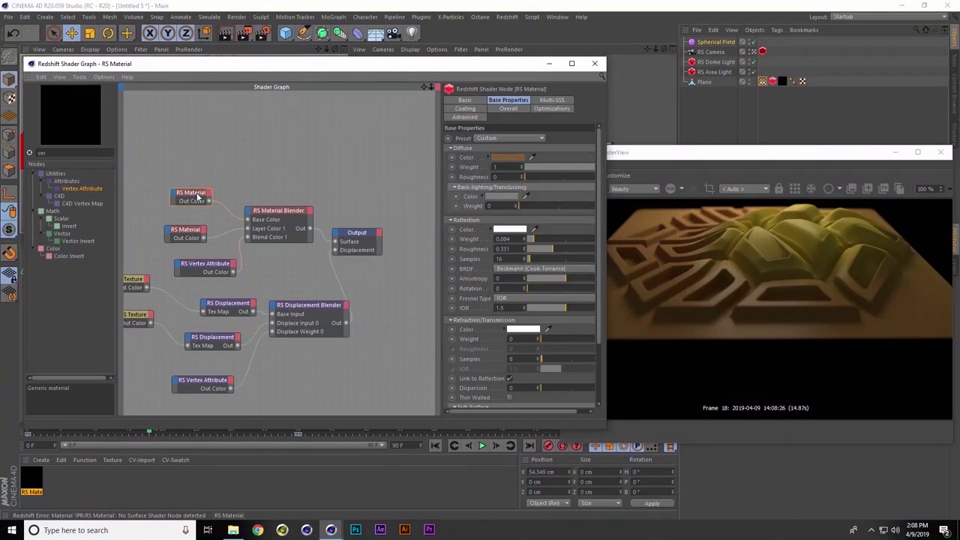
left_click(509, 158)
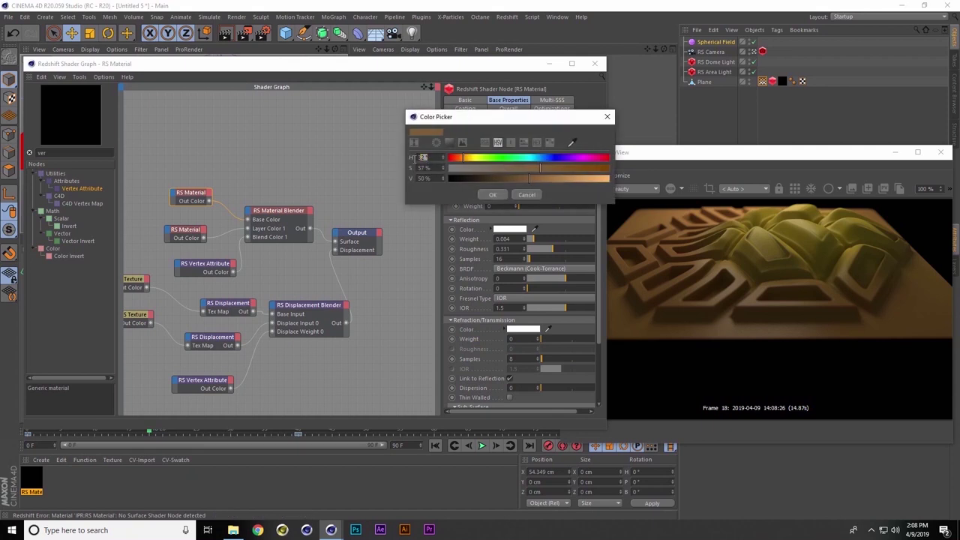
type("0")
key("Tab")
type("0")
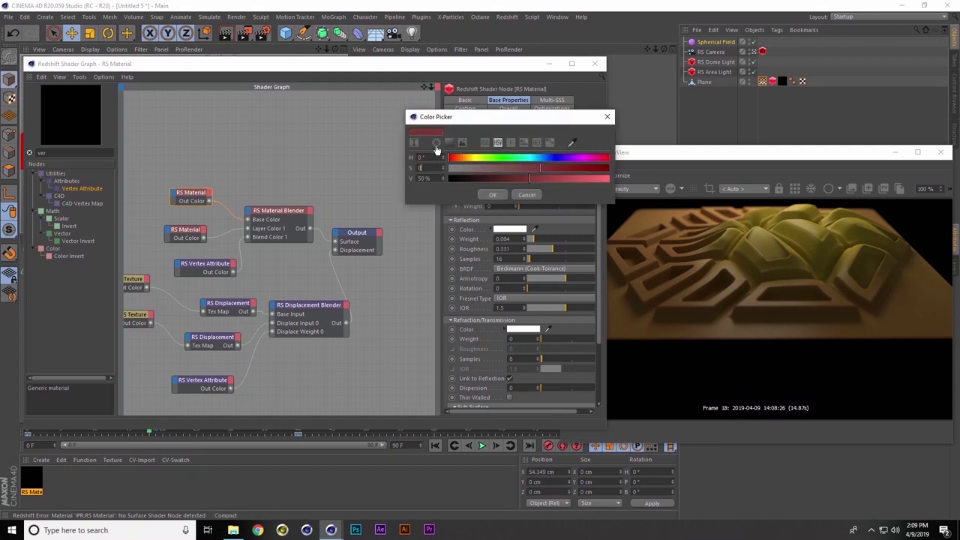
left_click(492, 194)
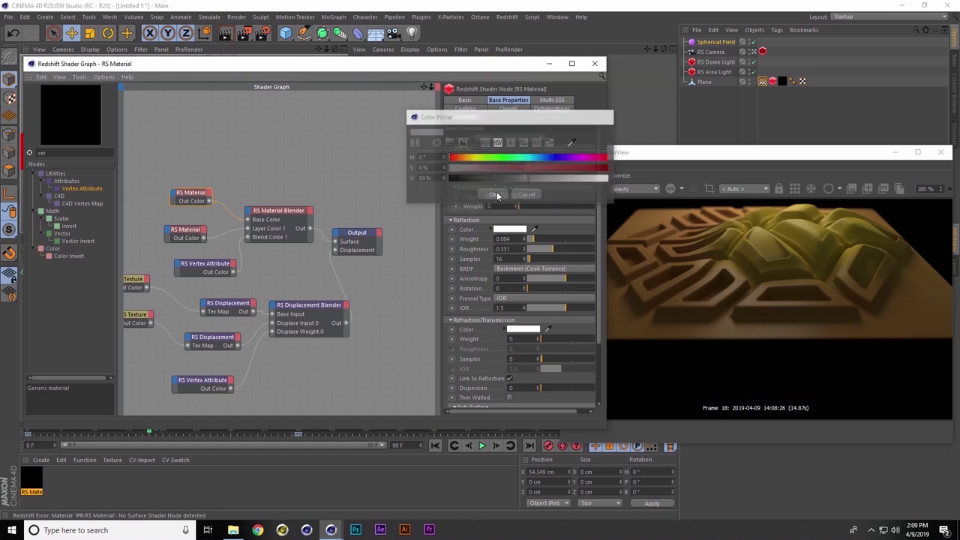
Set the diffuse color of the RS Material feeding Layer Color 1 to grey with hue 0° and saturation 0%
left_click(195, 229)
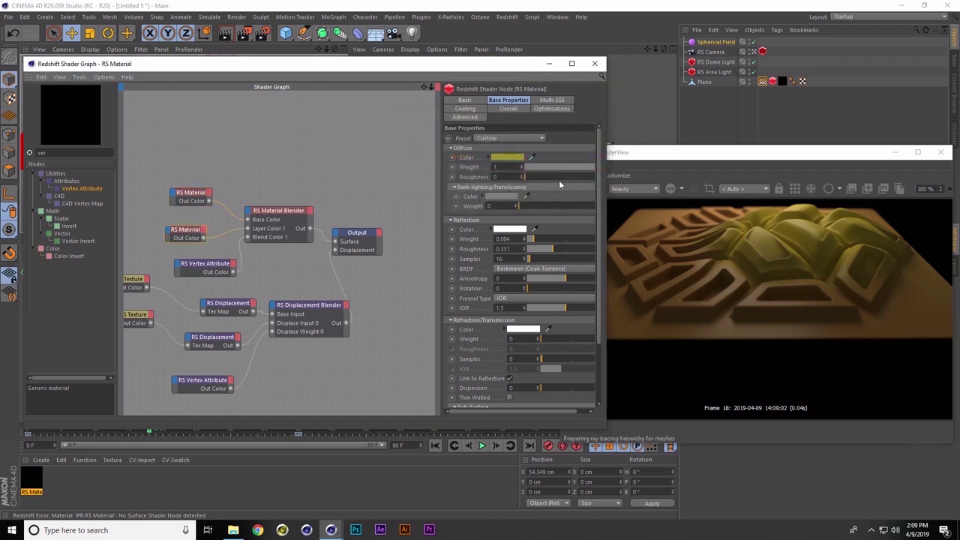
left_click(502, 159)
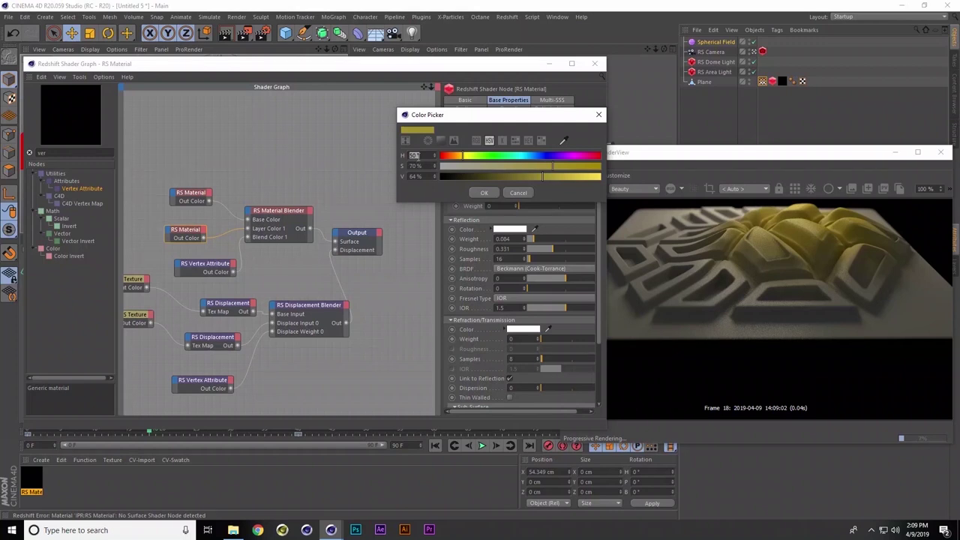
type("0")
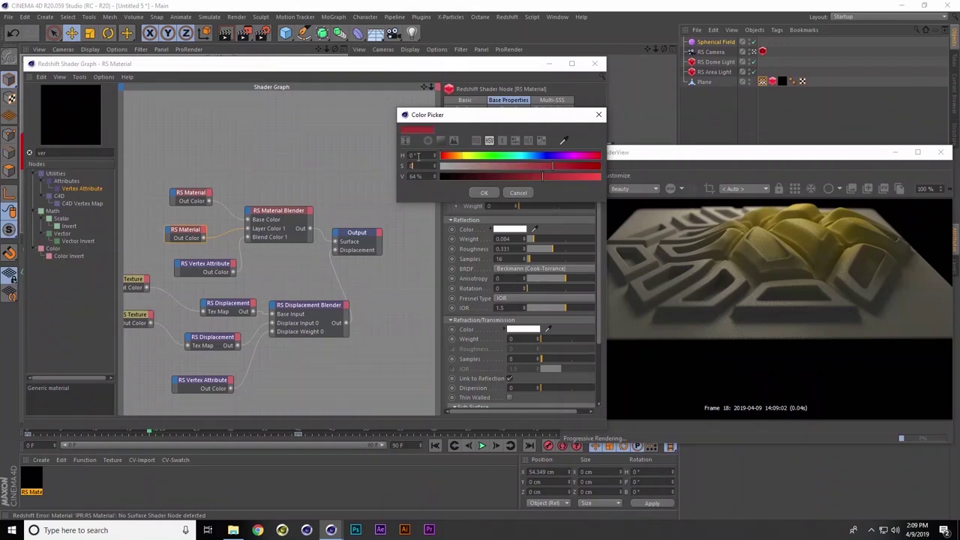
key("Tab")
type("1")
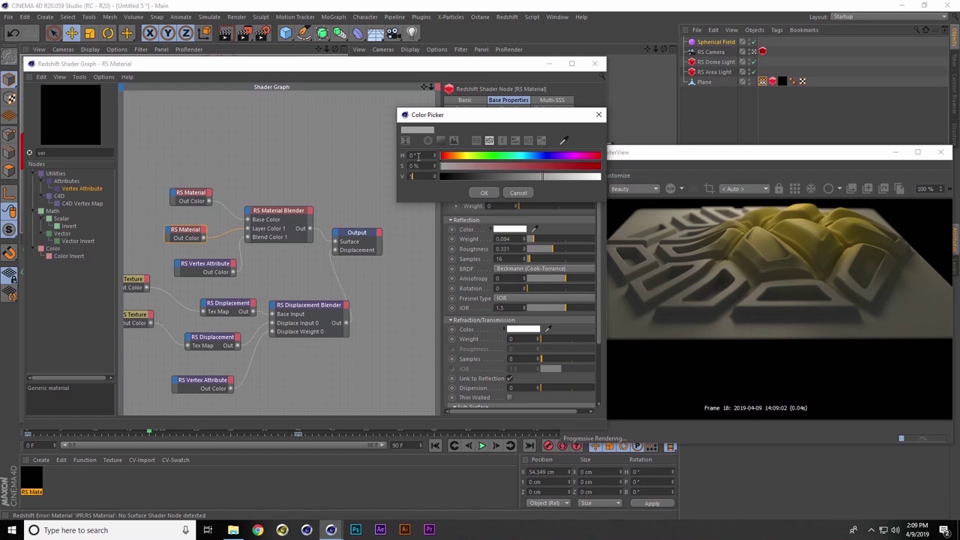
left_click(484, 193)
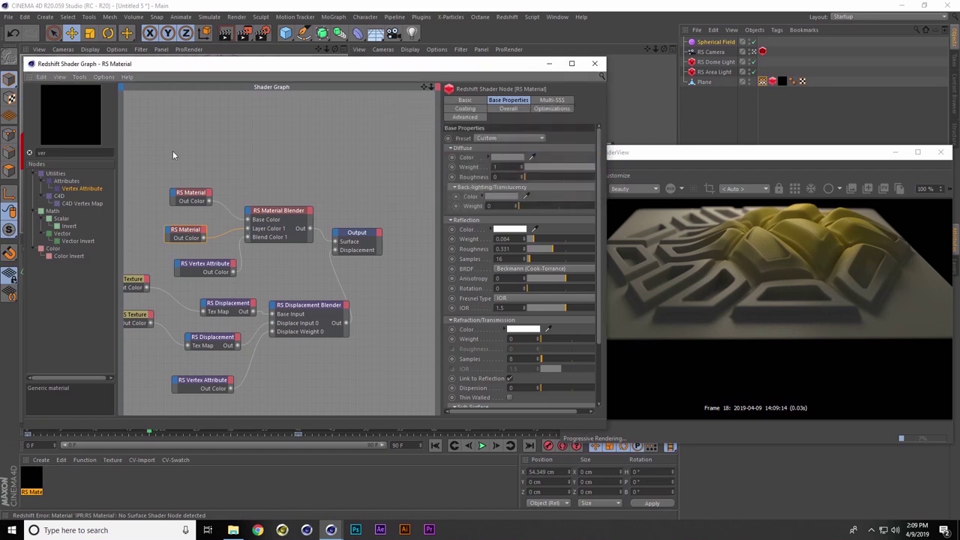
Add an RS Texture node, connect it to the Diffuse Color input of the base RS Material, and select the texture node
key("BackSpace")
key("BackSpace")
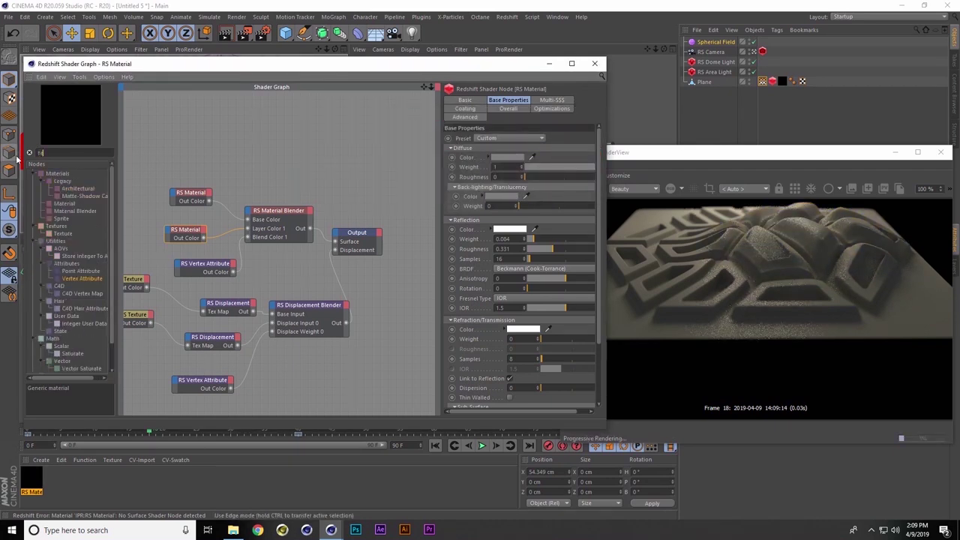
type("textu")
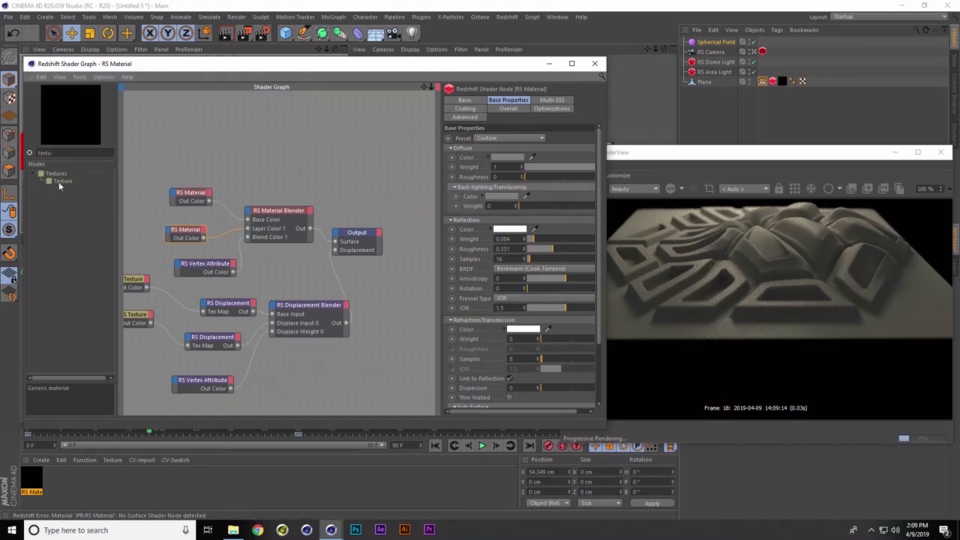
left_click_drag(59, 181, 175, 195)
mouse_move(194, 199)
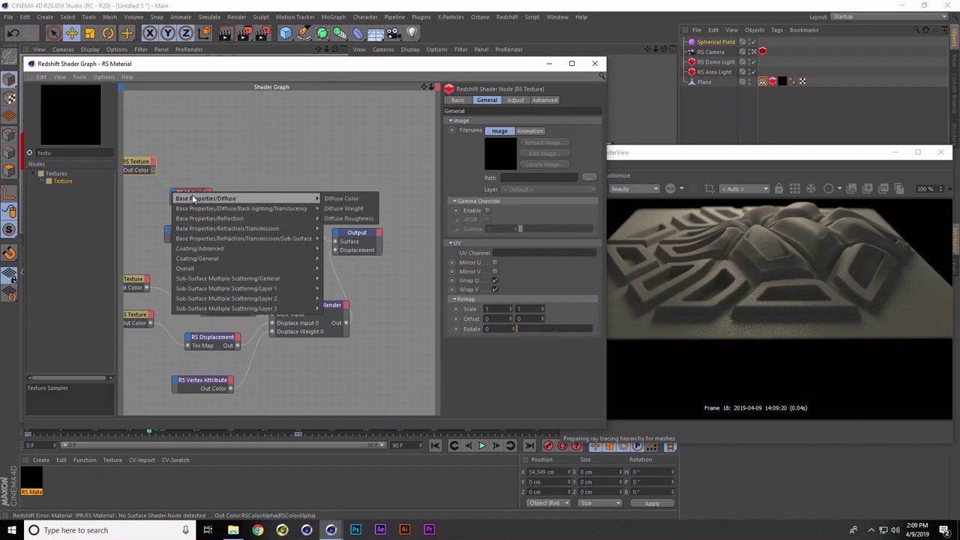
left_click(351, 198)
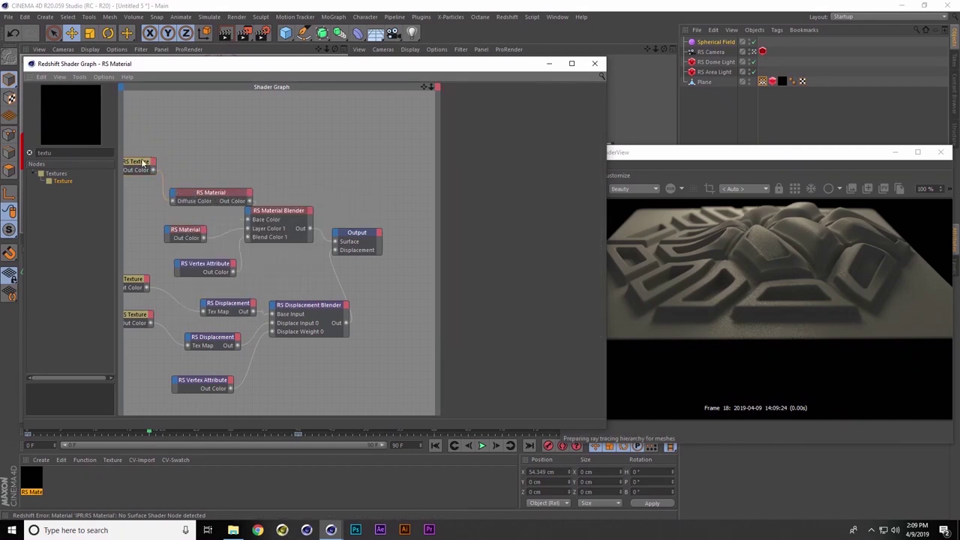
left_click(143, 161)
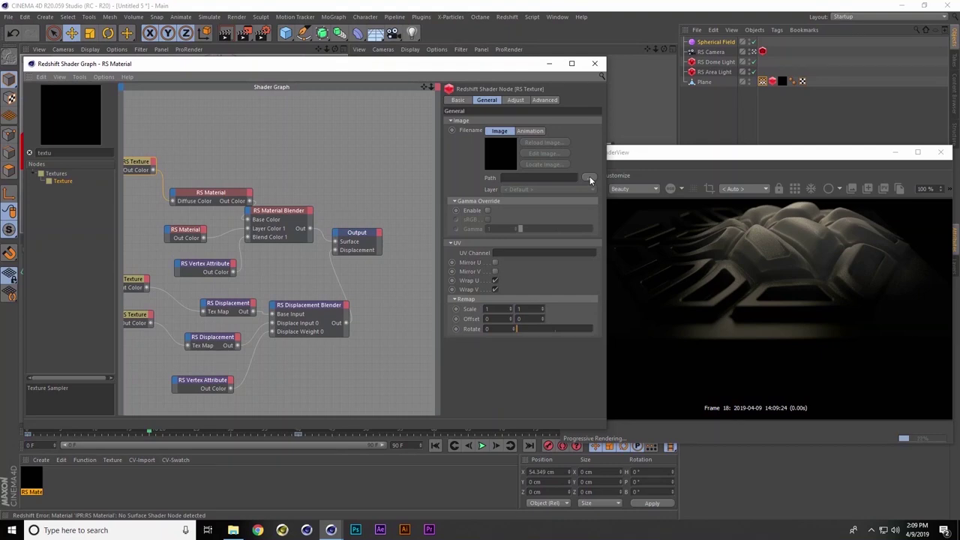
Load ROCKY-GROUND-04-MOSS_230cm_Color_4k into the RS Texture feeding the base RS Material, and shift that material node slightly upward
left_click(590, 178)
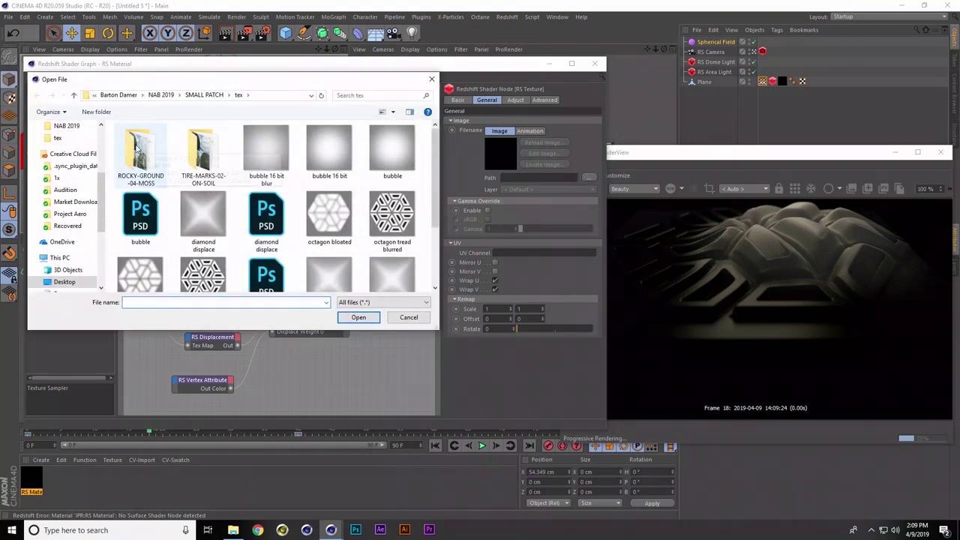
double_click(136, 150)
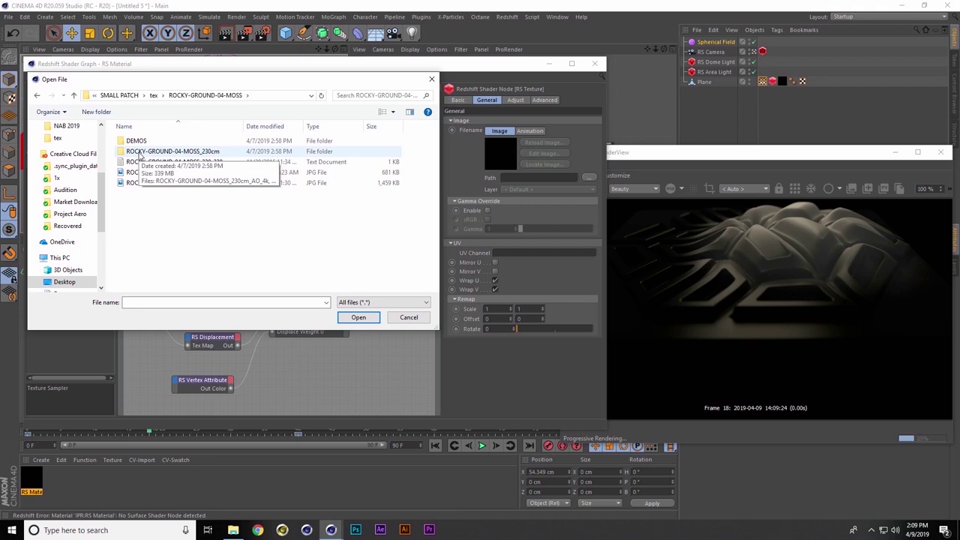
double_click(140, 152)
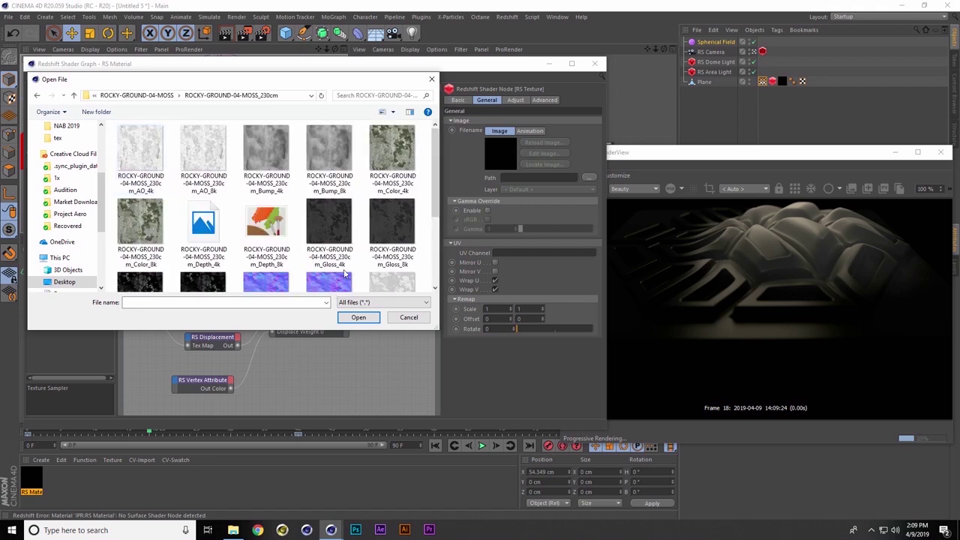
left_click_drag(431, 225, 434, 202)
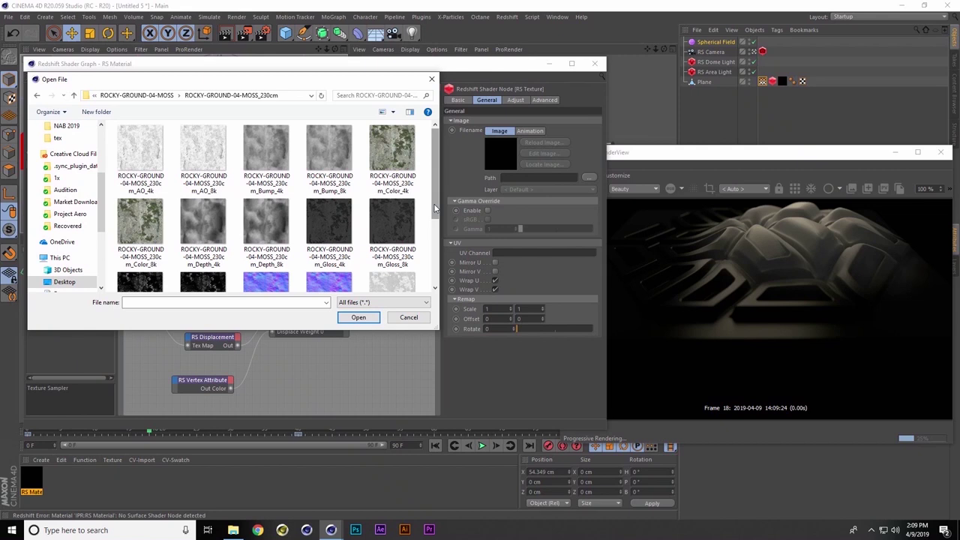
left_click(379, 147)
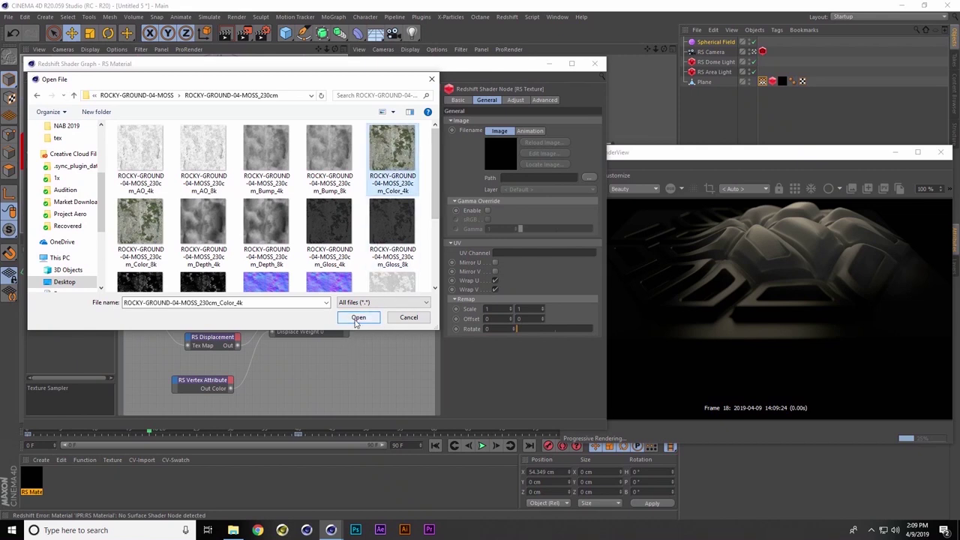
left_click(358, 317)
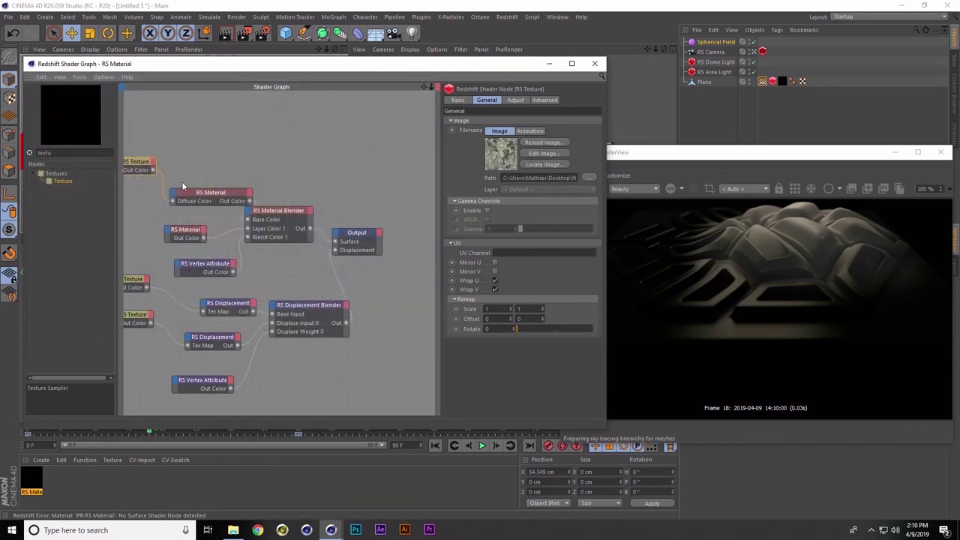
left_click(219, 190)
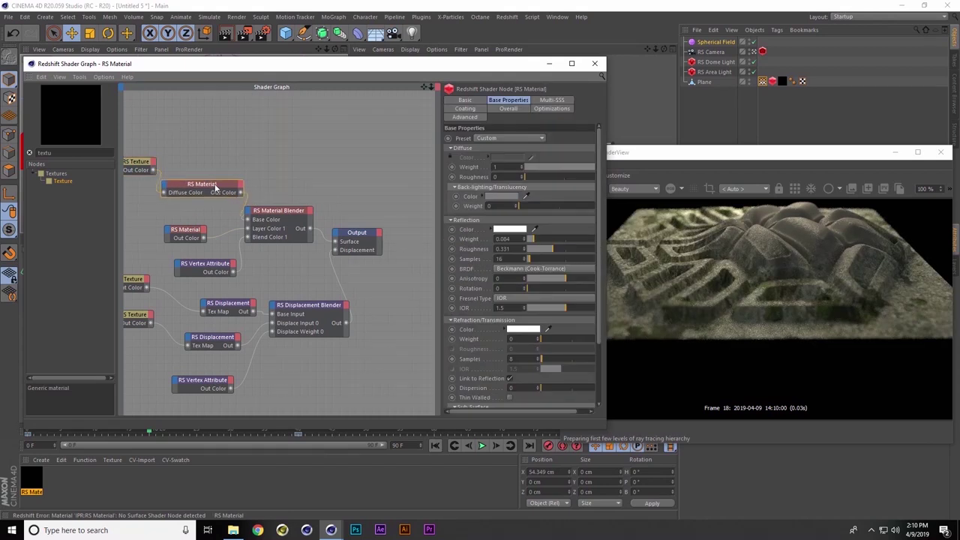
left_click_drag(221, 189, 223, 184)
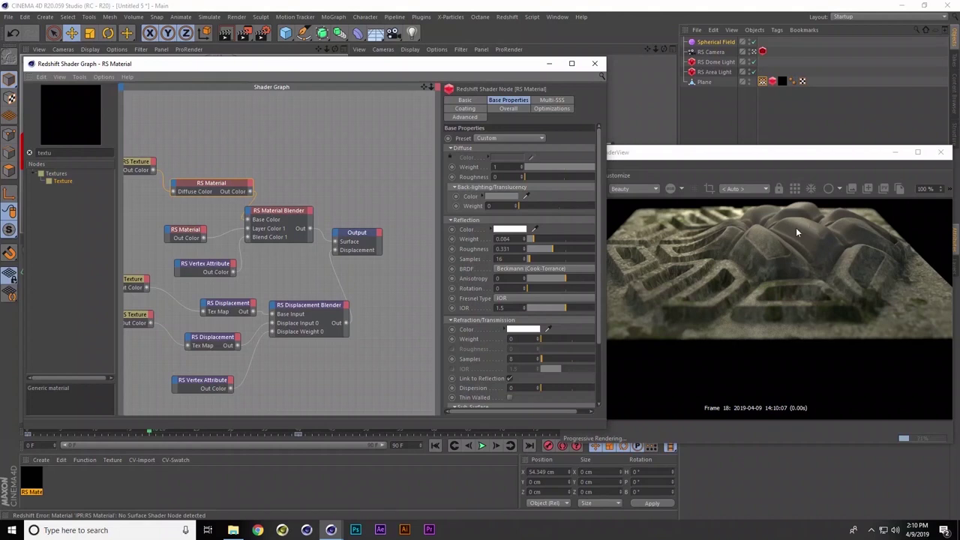
Duplicate the moss RS Texture node and connect the copy to the Diffuse Color input of the RS Material feeding Layer Color 1
left_click(136, 163)
left_click_drag(135, 163, 169, 233)
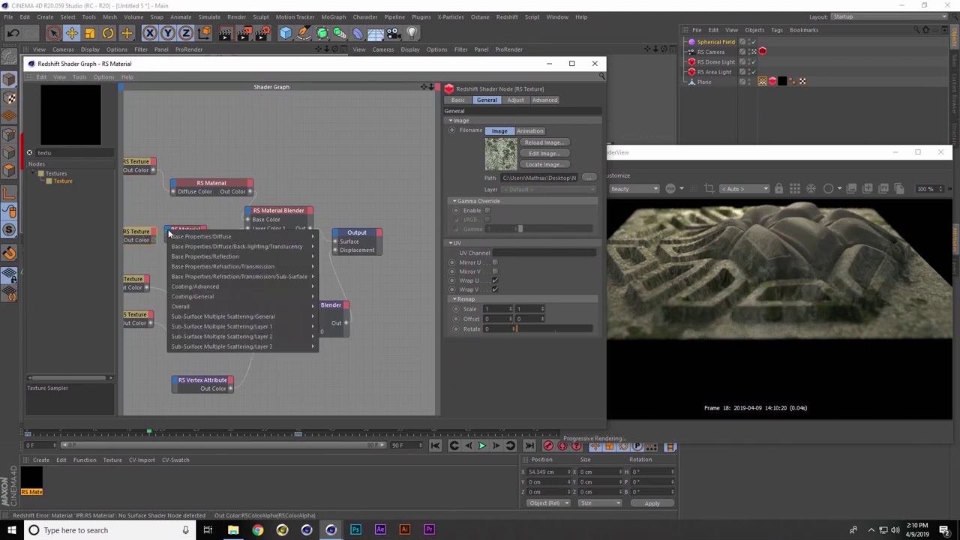
mouse_move(300, 236)
left_click(347, 237)
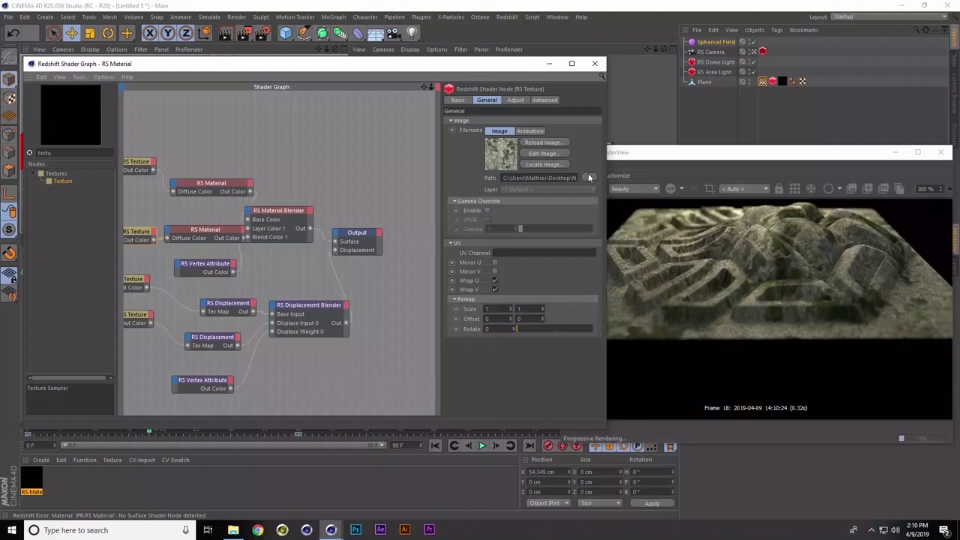
Replace the duplicated texture's image with TIRE-MARKS-02-ON-SOIL_270cm_Color-Wet_4k from the TIRE-MARKS-02-ON-SOIL folder
left_click(590, 178)
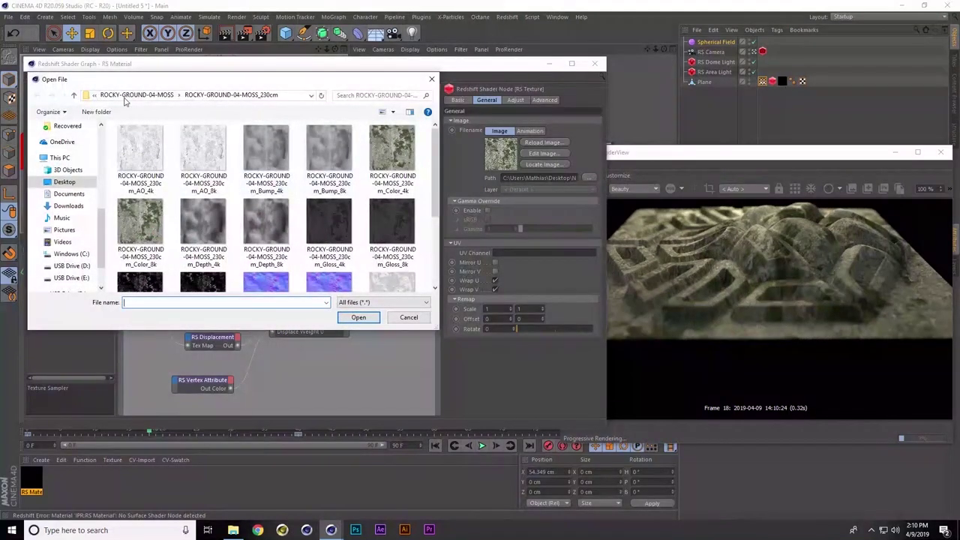
left_click(127, 96)
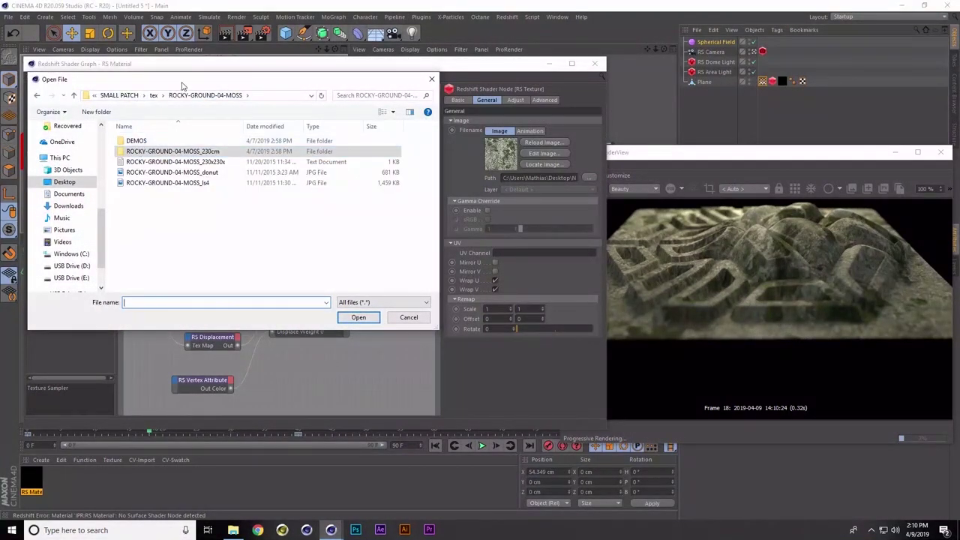
left_click(155, 96)
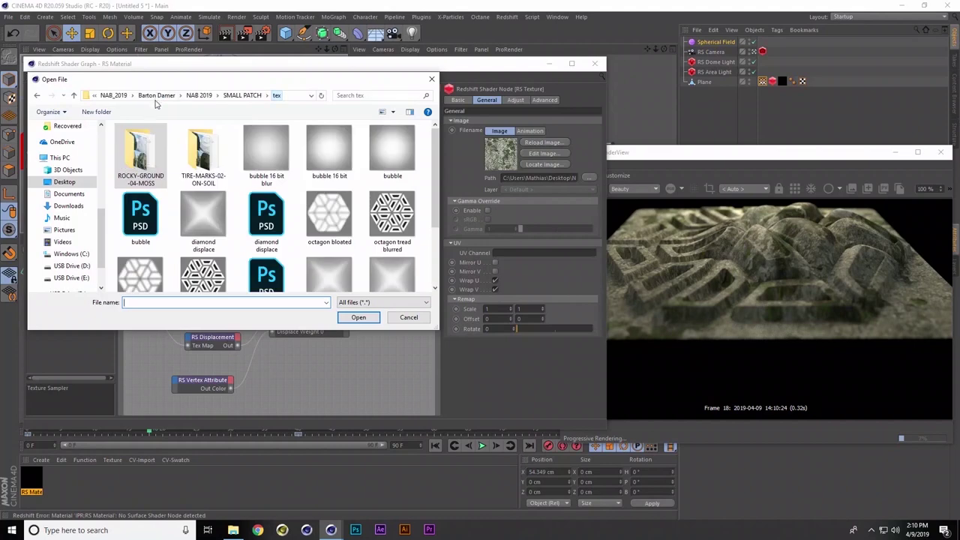
double_click(199, 151)
double_click(162, 152)
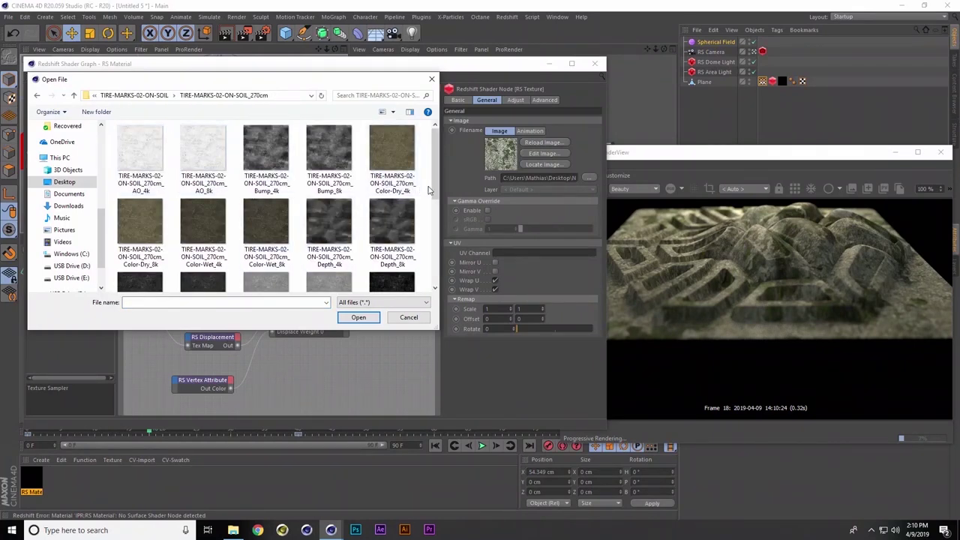
mouse_move(434, 193)
left_mouse_down()
mouse_move(435, 259)
mouse_move(433, 204)
left_mouse_up()
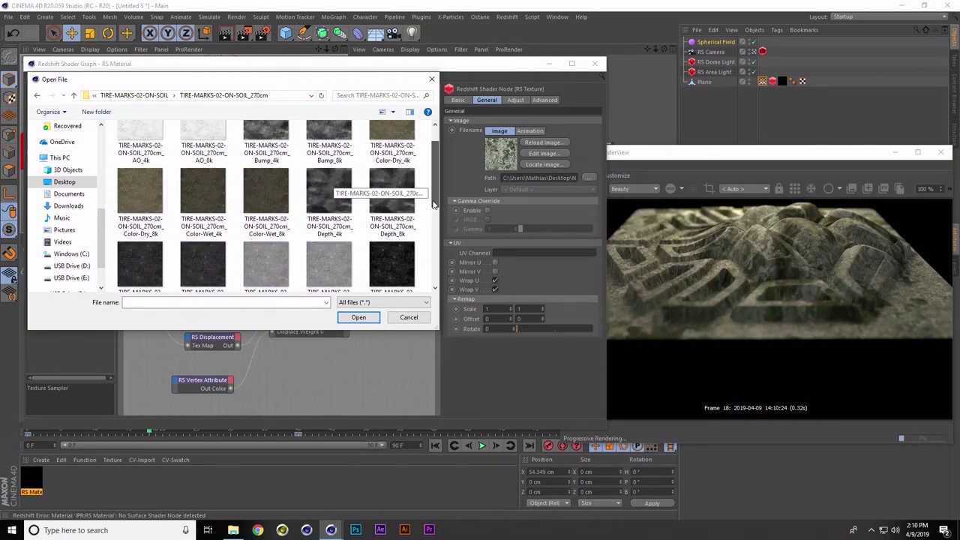
left_click(202, 190)
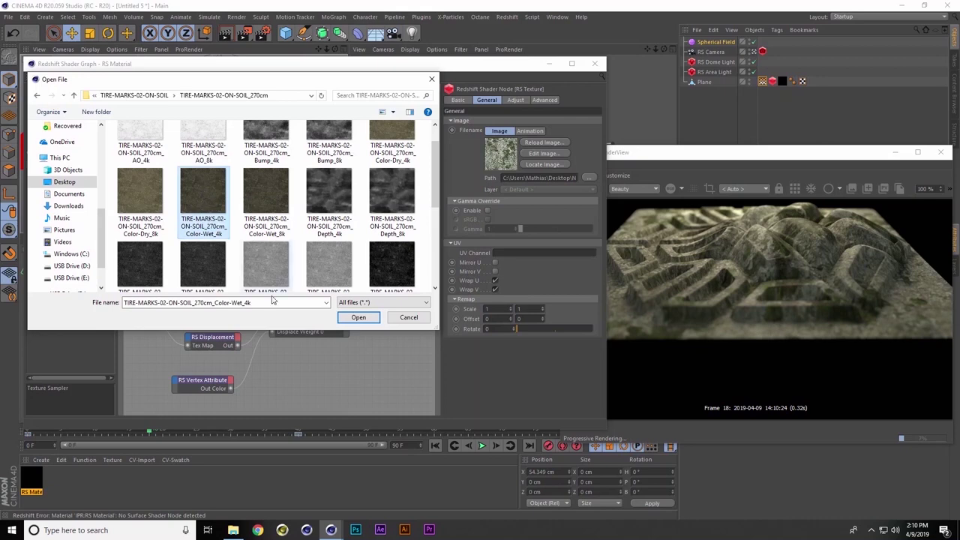
left_click(357, 318)
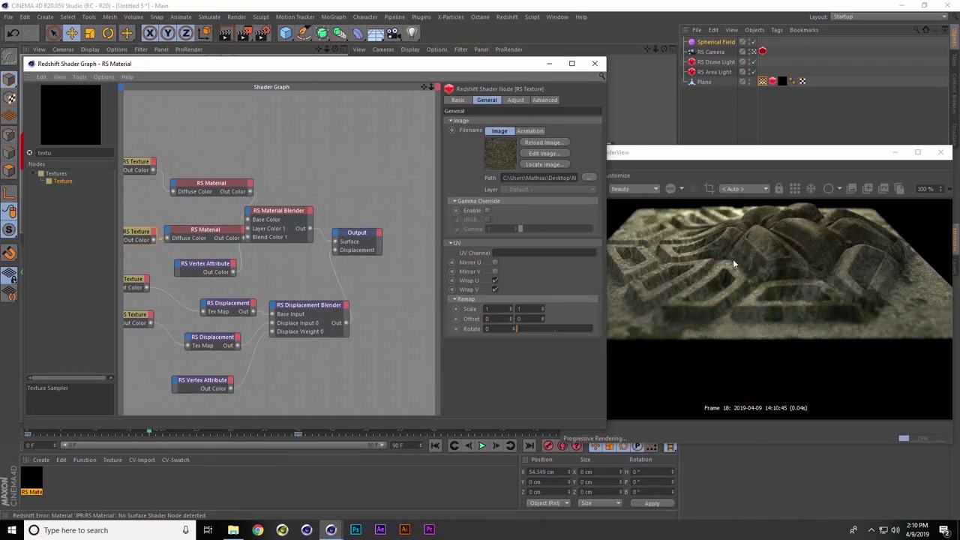
Replace the image of the RS Texture driving the base displacement with ROCKY-GROUND-04-MOSS_230cm_Depth_4k
left_click_drag(350, 63, 343, 45)
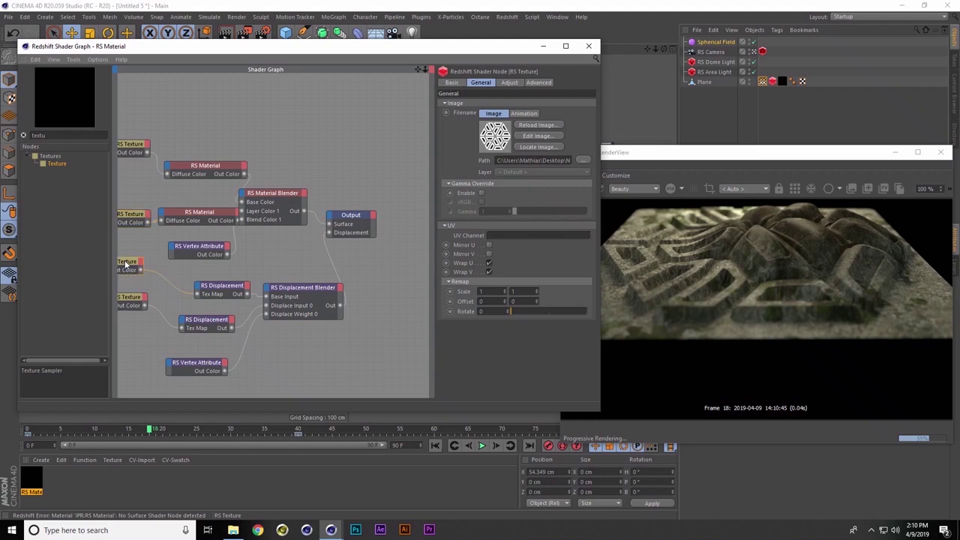
left_click(583, 161)
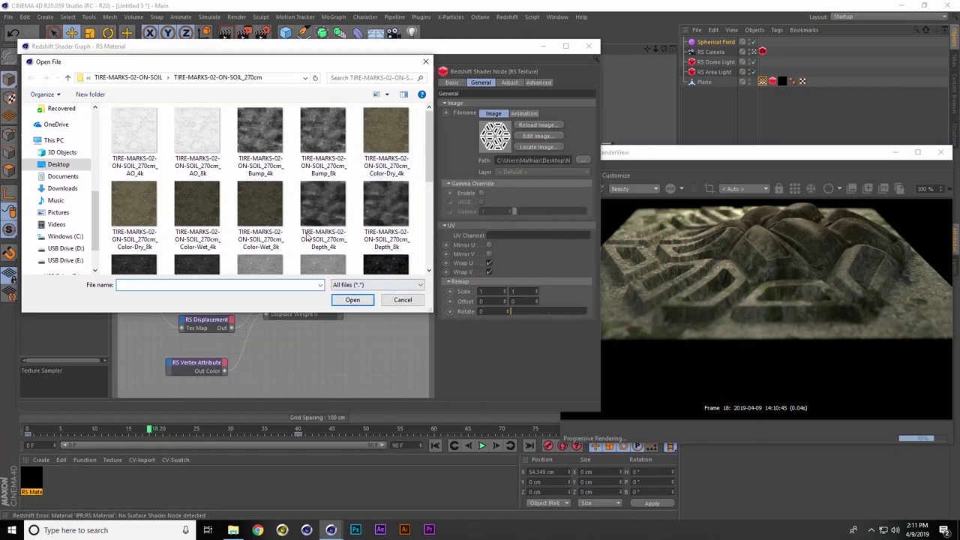
left_click(154, 78)
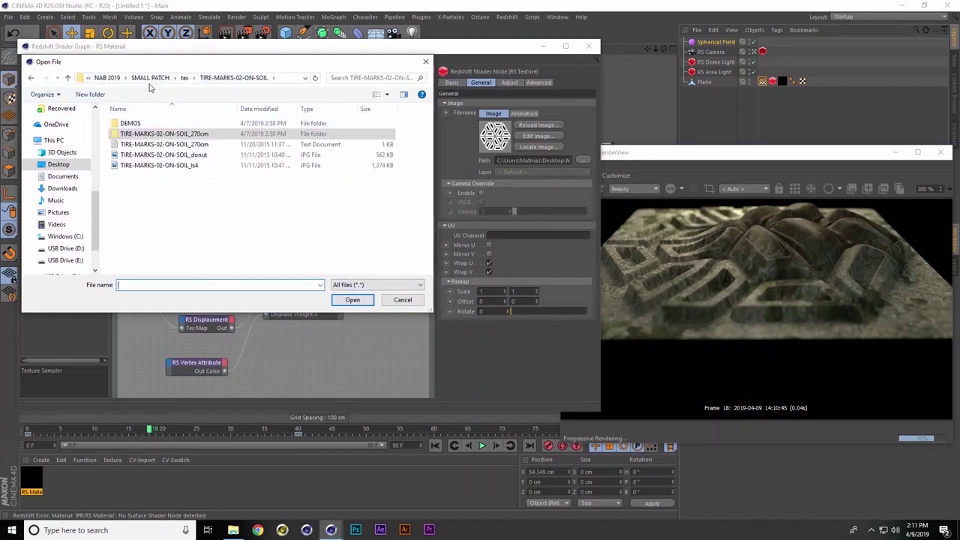
left_click(185, 78)
double_click(132, 148)
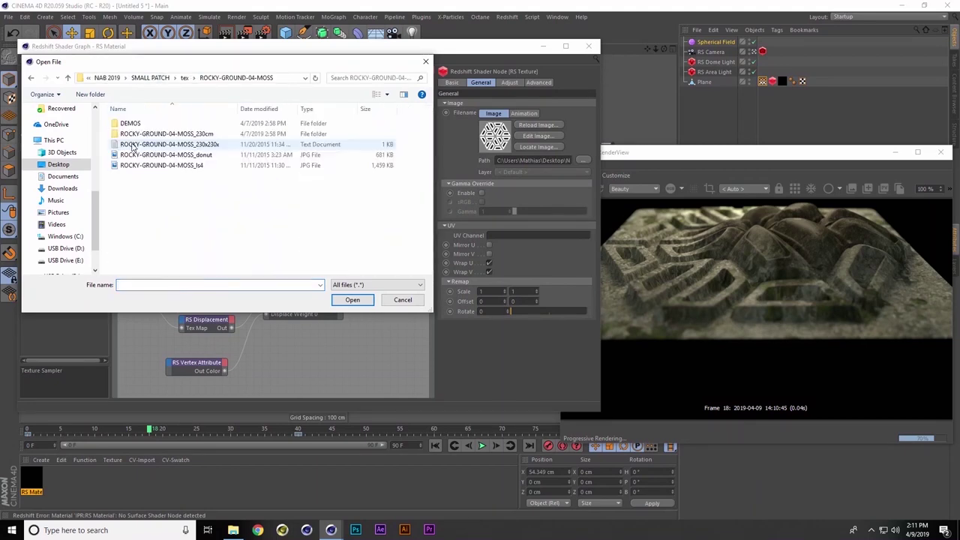
double_click(127, 135)
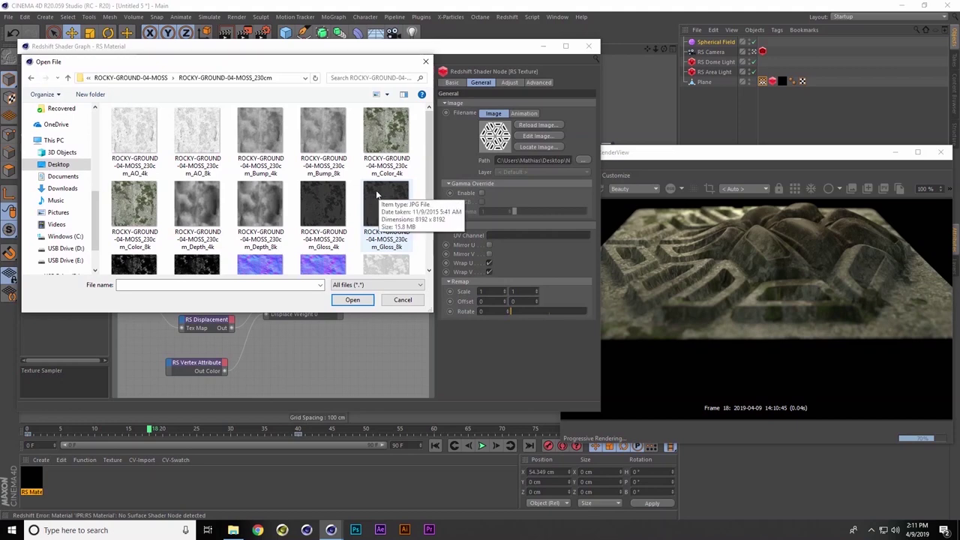
left_click(200, 202)
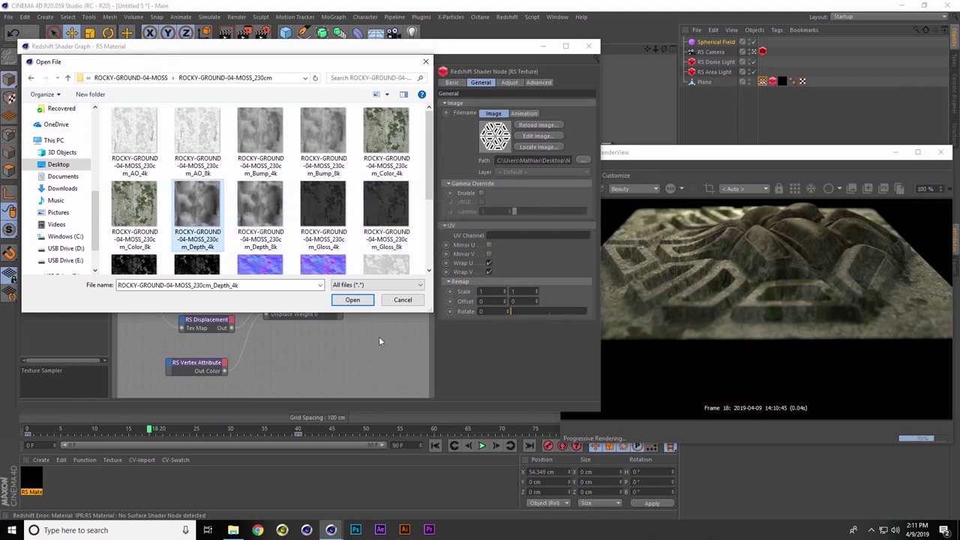
left_click(348, 300)
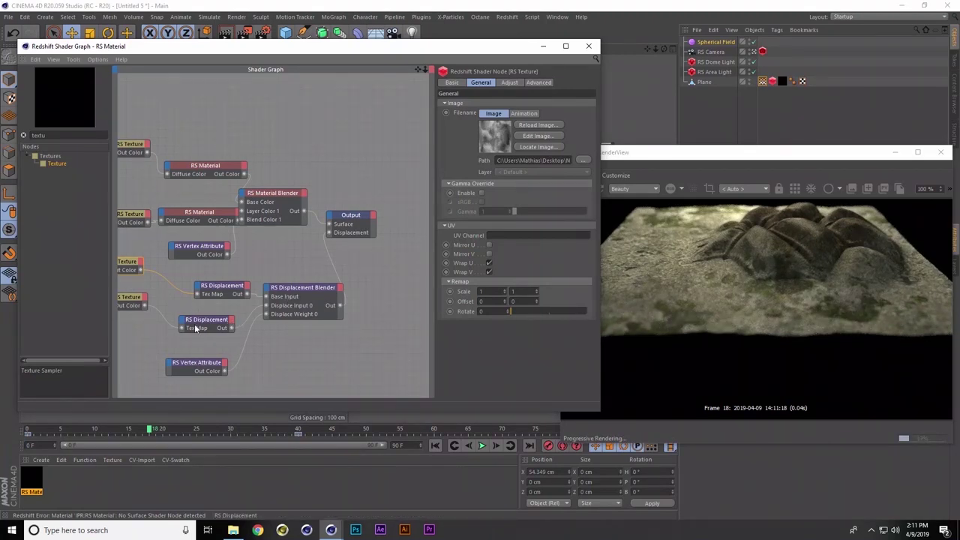
Replace the image of the RS Texture driving the Displace Input 0 displacement with TIRE-MARKS-02-ON-SOIL_270cm_Depth_4k
left_click(133, 300)
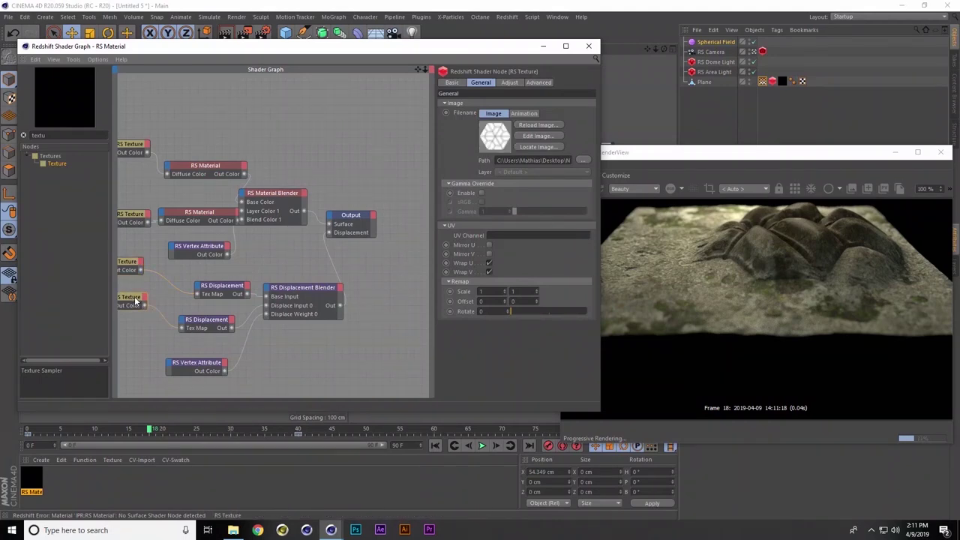
left_click(588, 159)
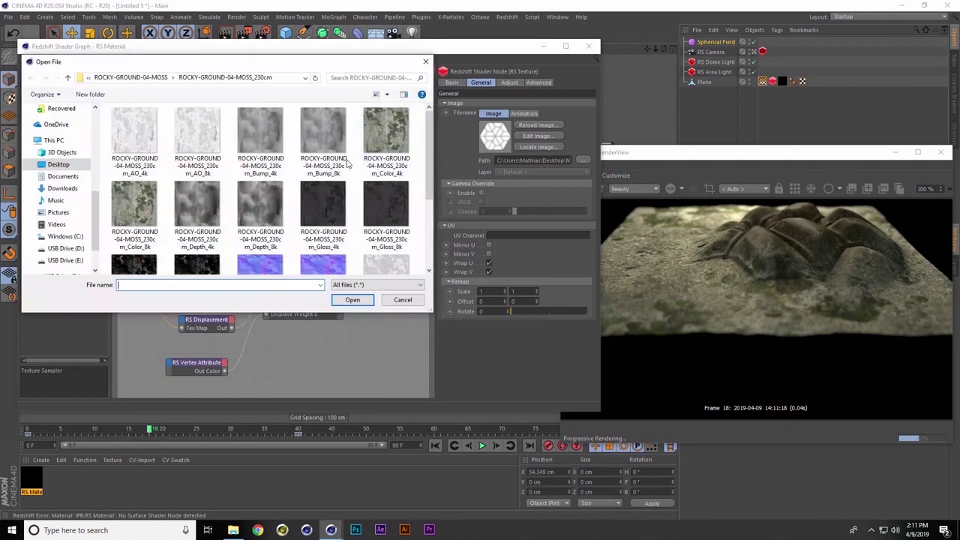
left_click(87, 79)
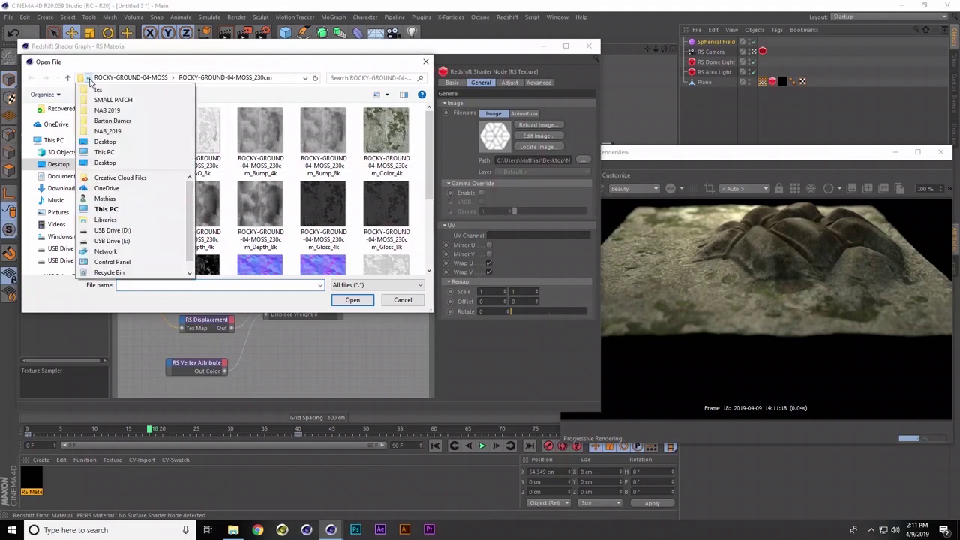
left_click(88, 81)
left_click(85, 79)
left_click(98, 89)
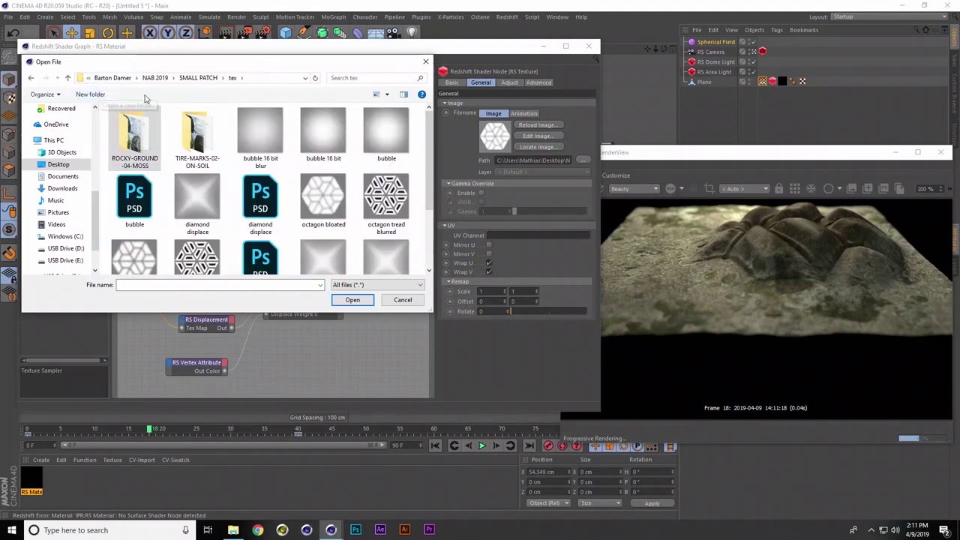
double_click(195, 135)
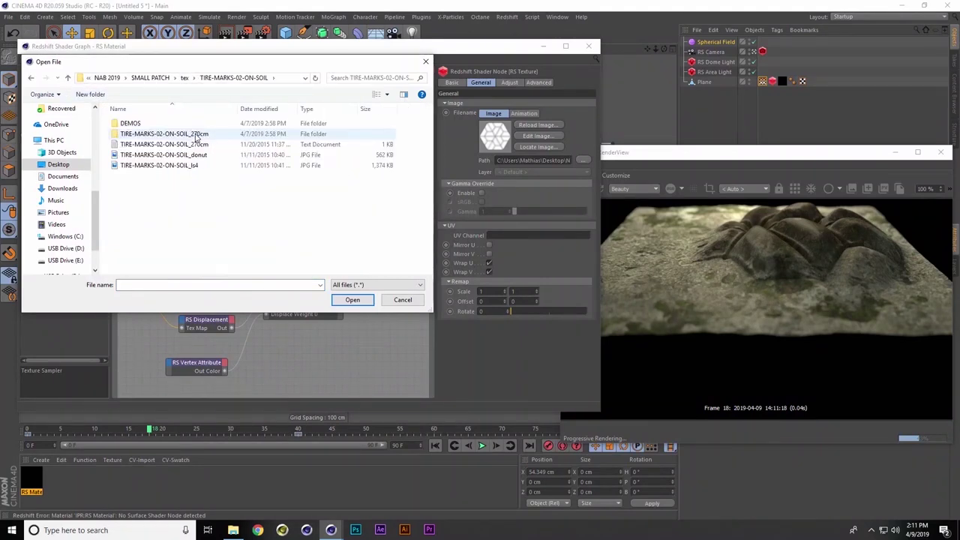
double_click(137, 134)
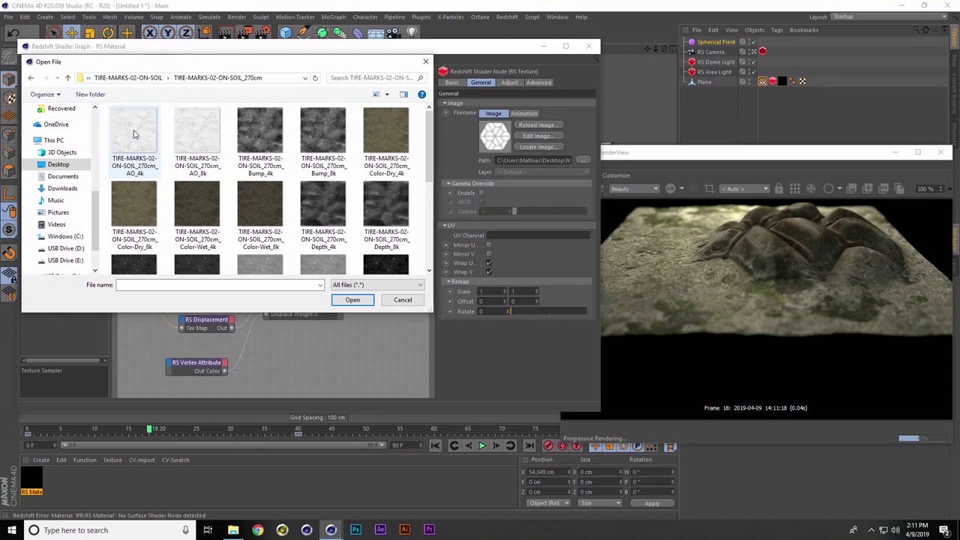
left_click(315, 197)
left_click(352, 300)
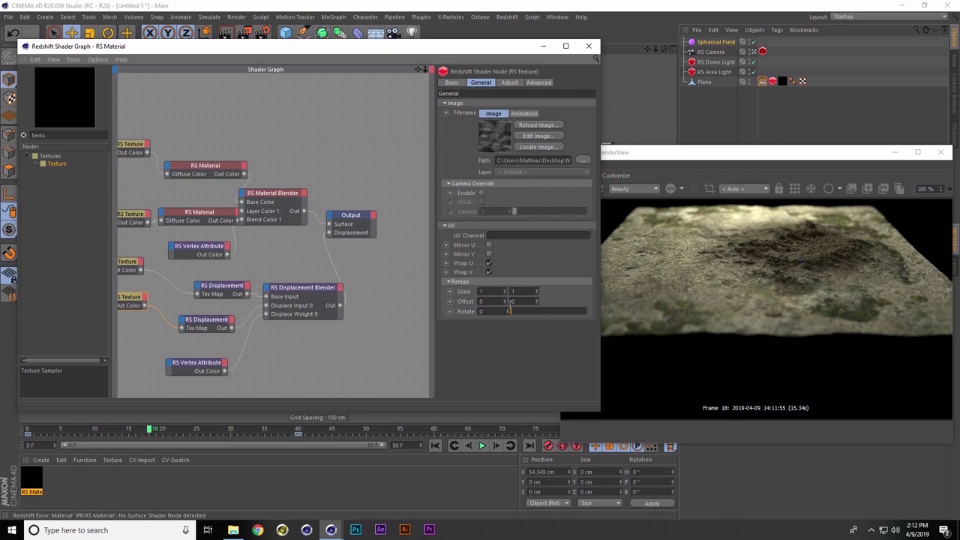
Play the reference video "2c - patch 1 delay effector ROCKS 2" from the NAB 2019 folder, and switch to "2c - patch 1 delay effector ROCKS"
left_click(234, 530)
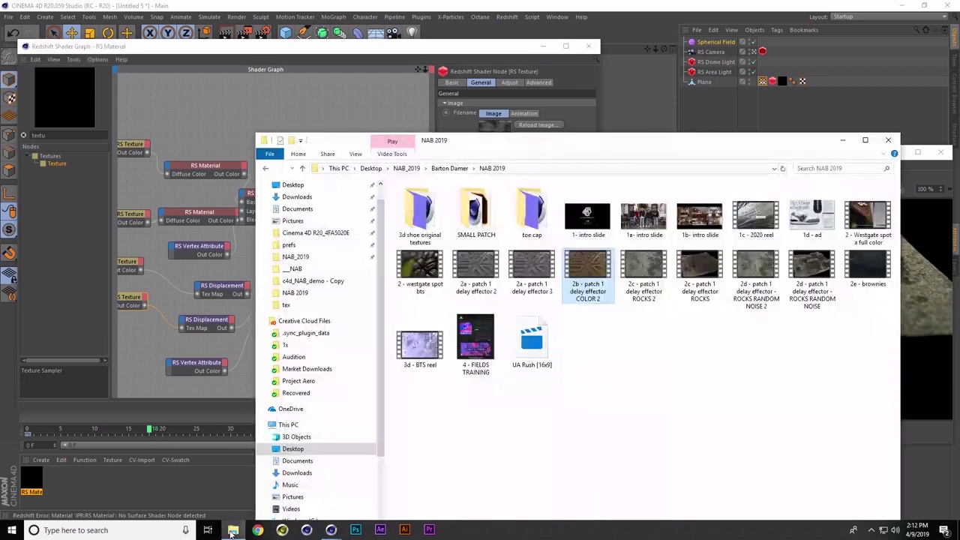
left_click(645, 269)
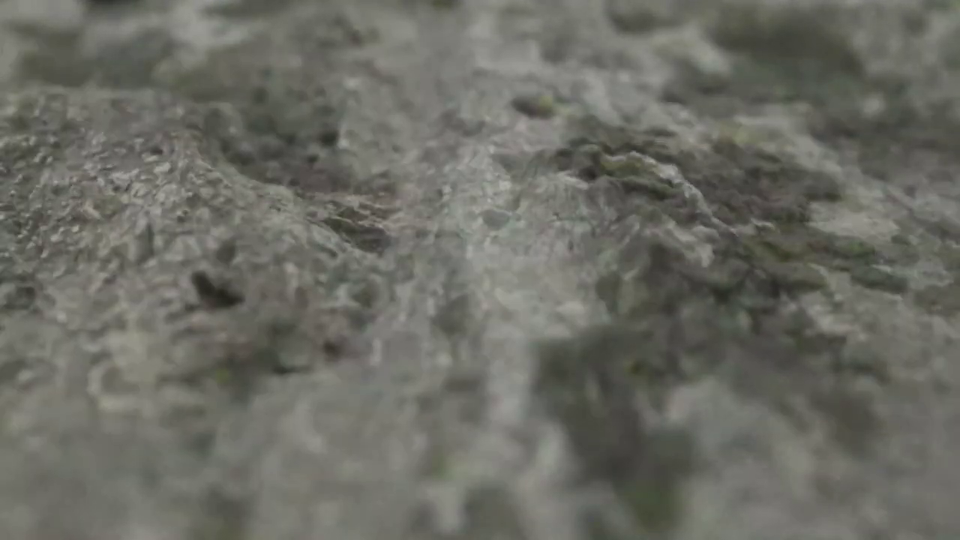
mouse_move(576, 326)
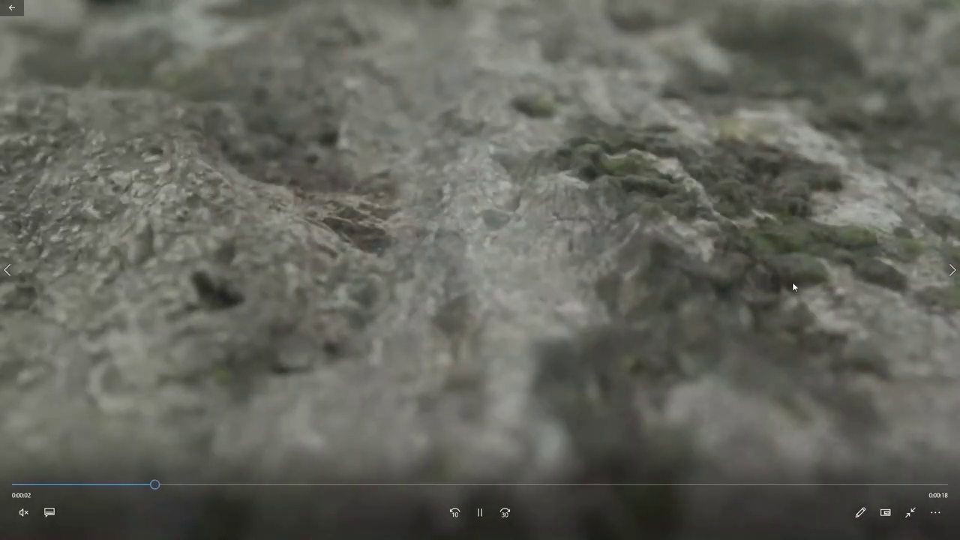
key("Left")
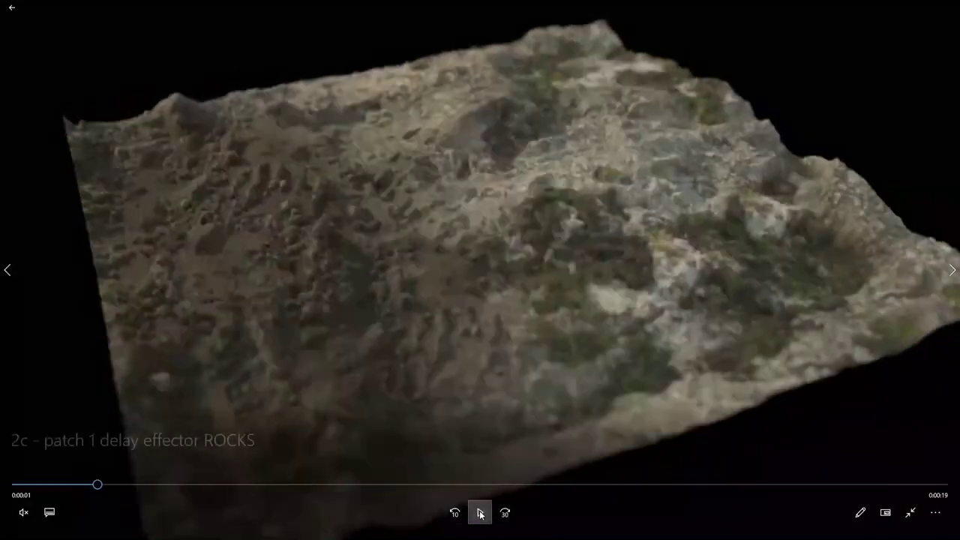
Pause "2c - patch 1 delay effector ROCKS", scrub slightly forward around the one-second mark, and close the video player
left_click(480, 513)
left_click_drag(95, 485, 101, 486)
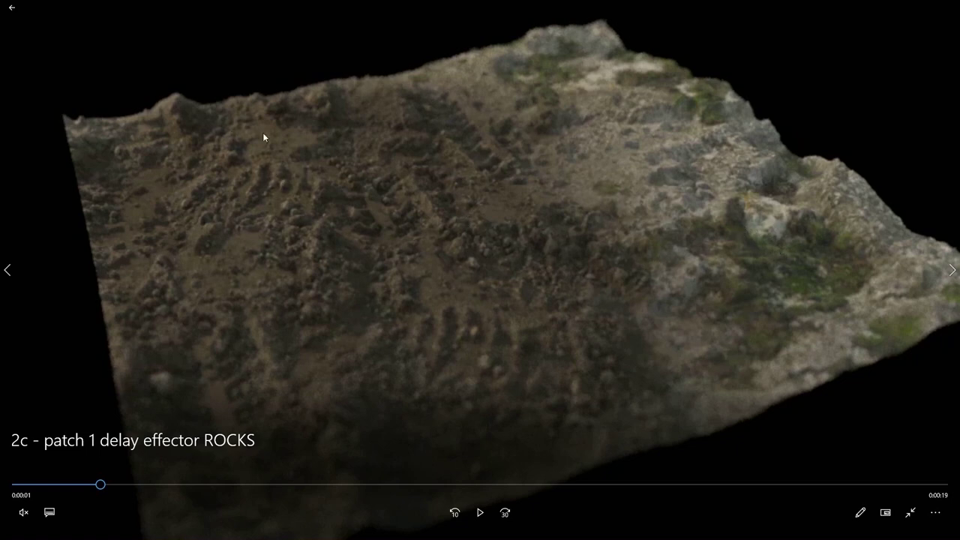
left_click(11, 8)
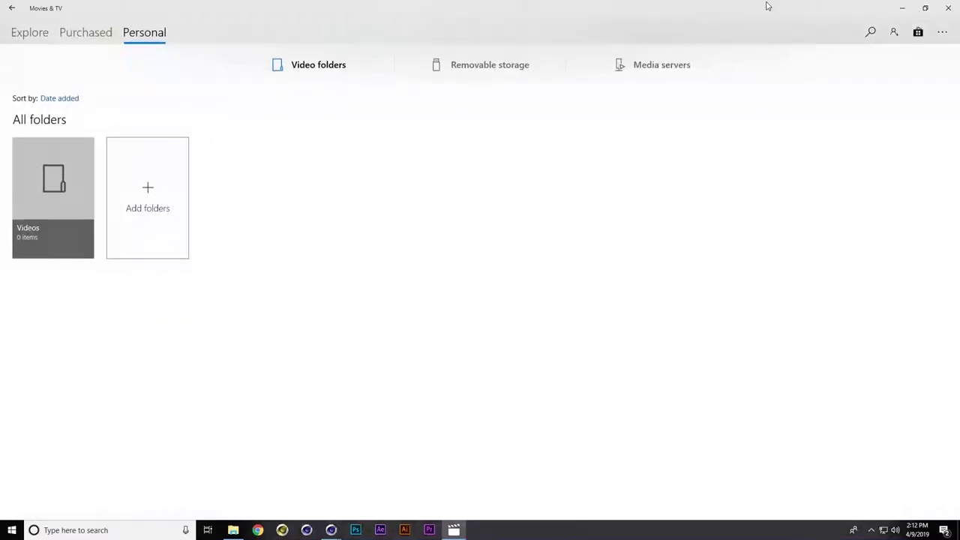
left_click(948, 8)
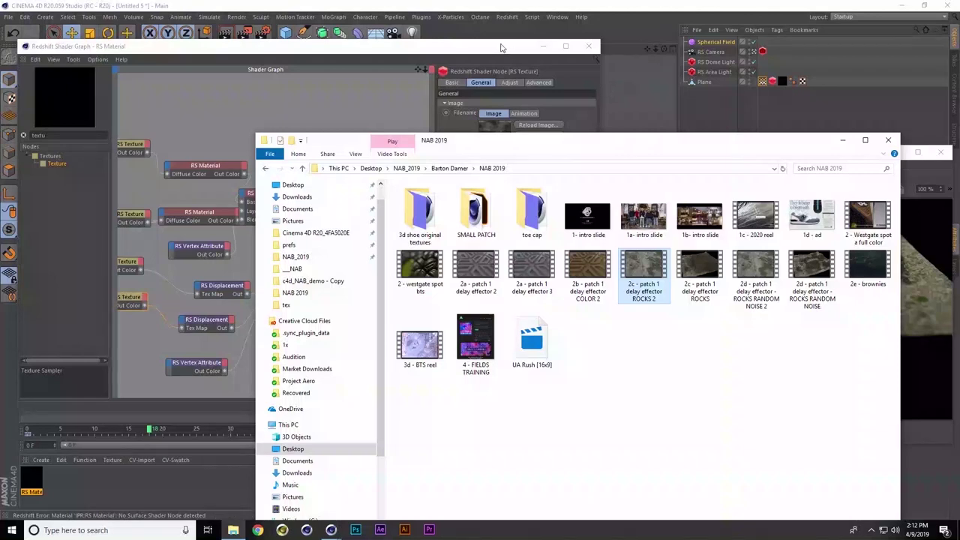
Return to Cinema 4D, close the Redshift Shader Graph and Material Editor, and move the RenderView off the attribute settings
left_click(450, 49)
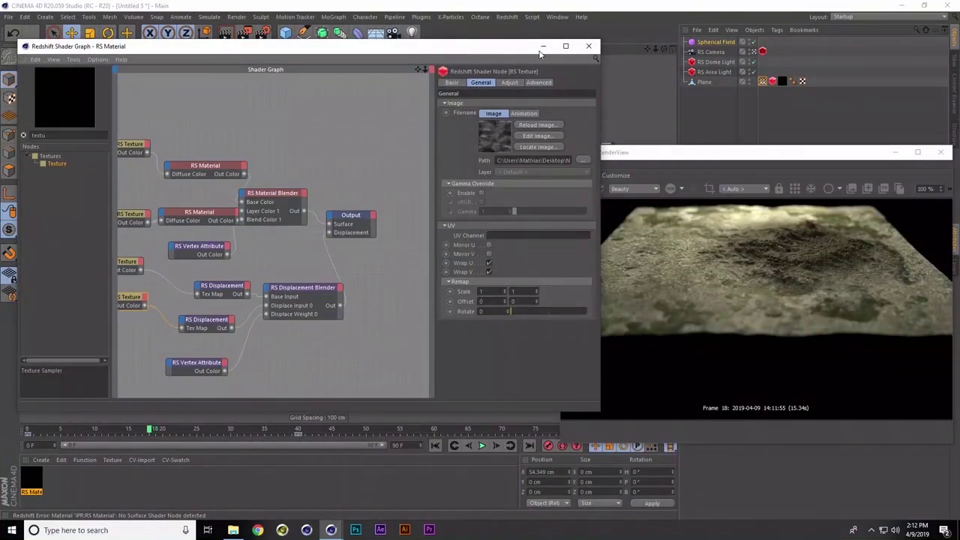
left_click(590, 47)
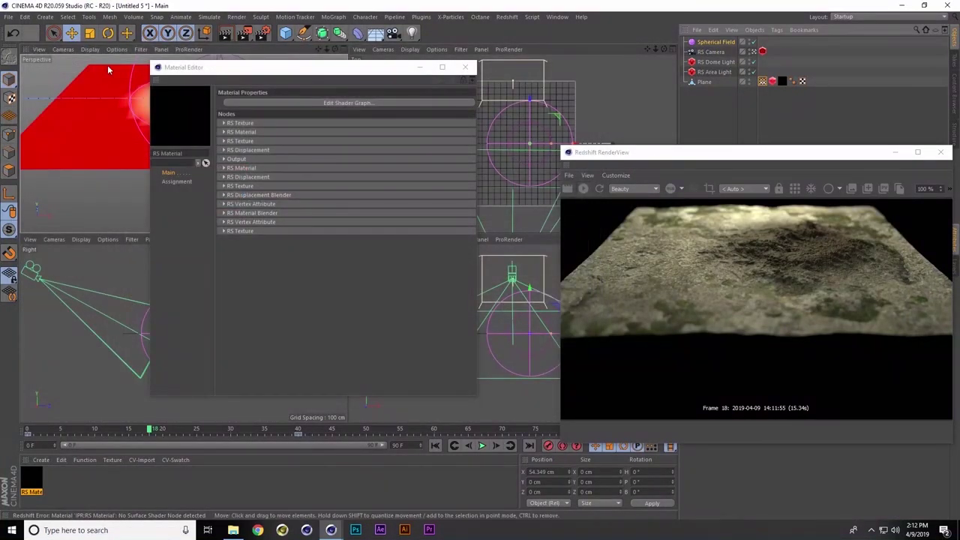
left_click_drag(269, 74, 251, 105)
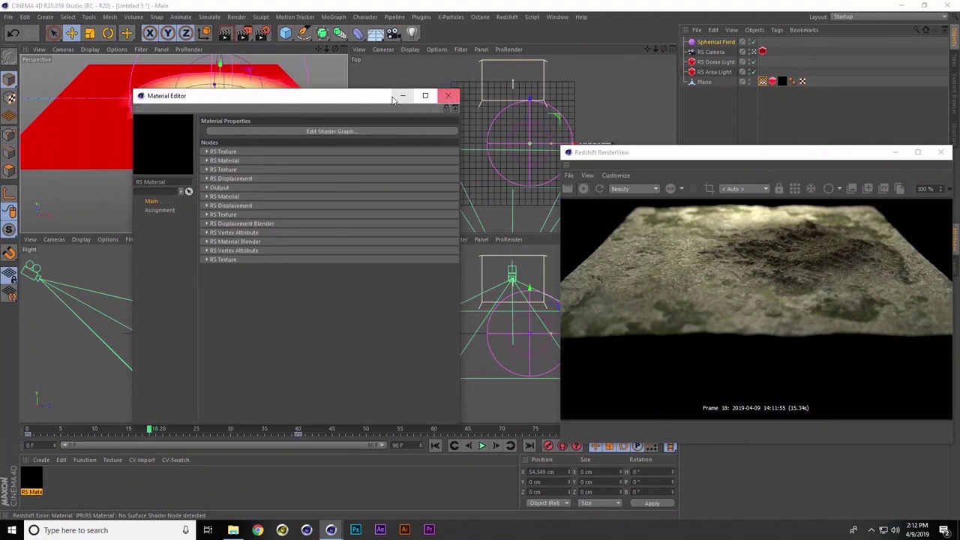
left_click(448, 95)
left_click_drag(748, 154, 257, 139)
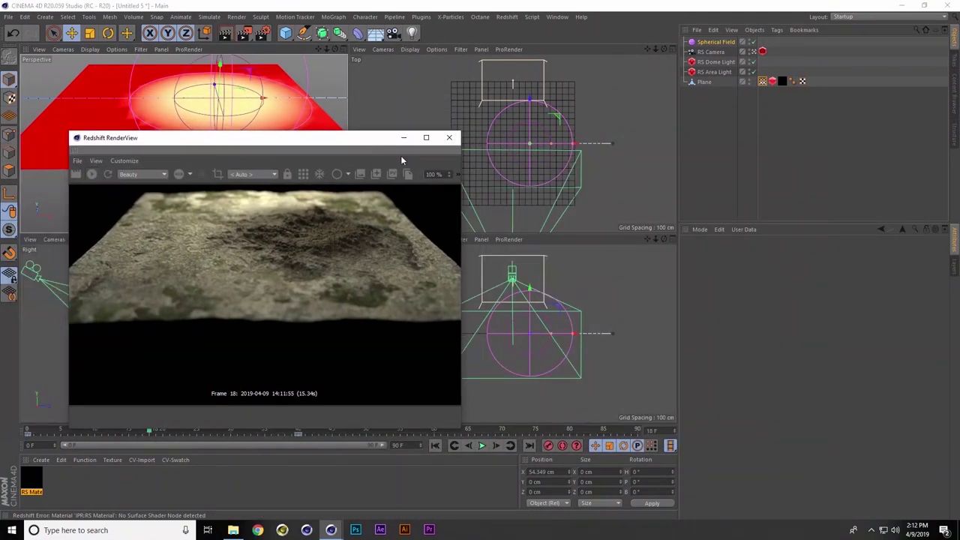
Add a Random Field to the Plane's vertex map fields and move the RenderView clear of the perspective view
left_click(762, 81)
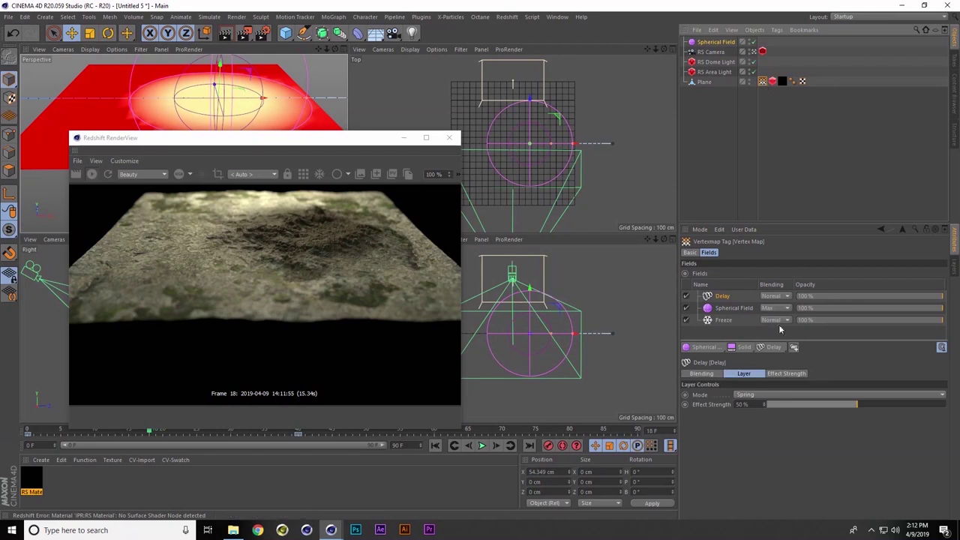
left_click(708, 347)
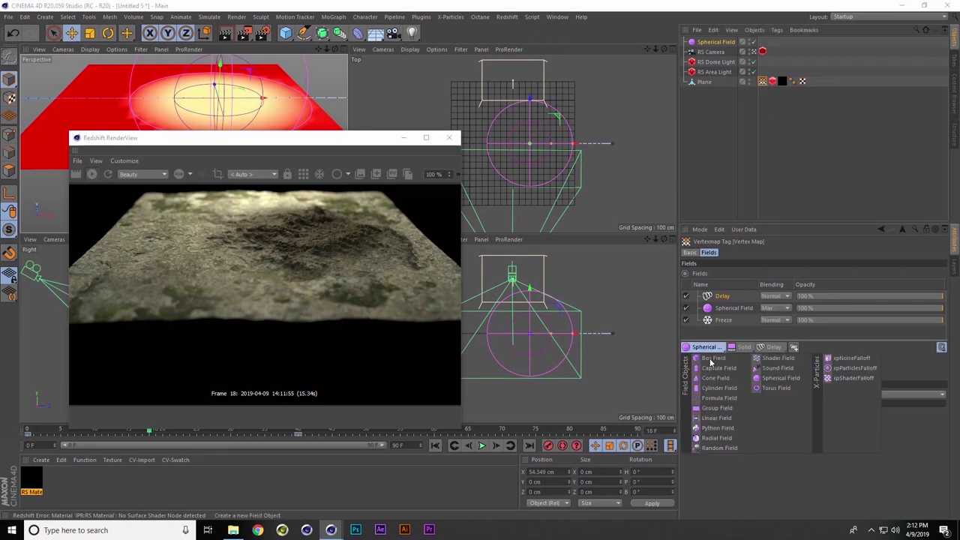
left_click(720, 447)
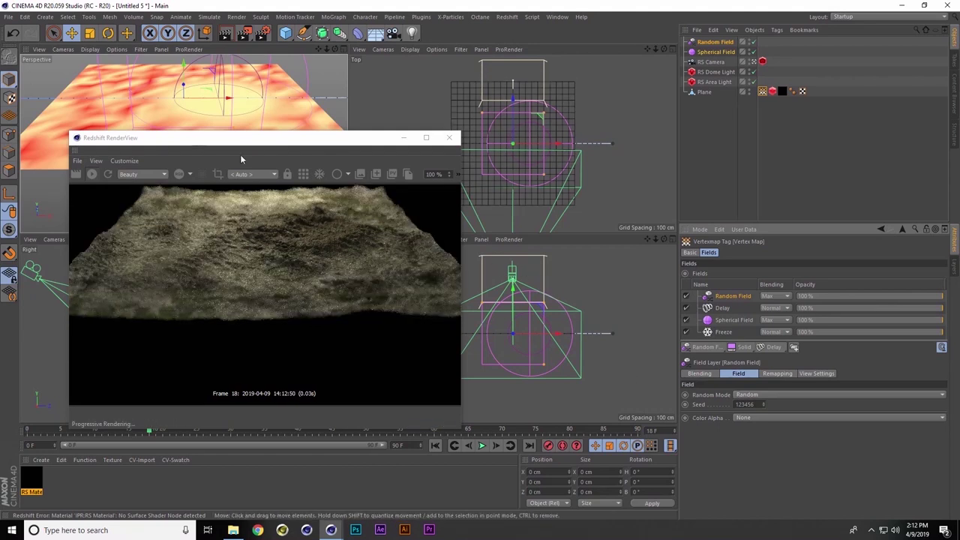
left_click_drag(241, 144, 247, 223)
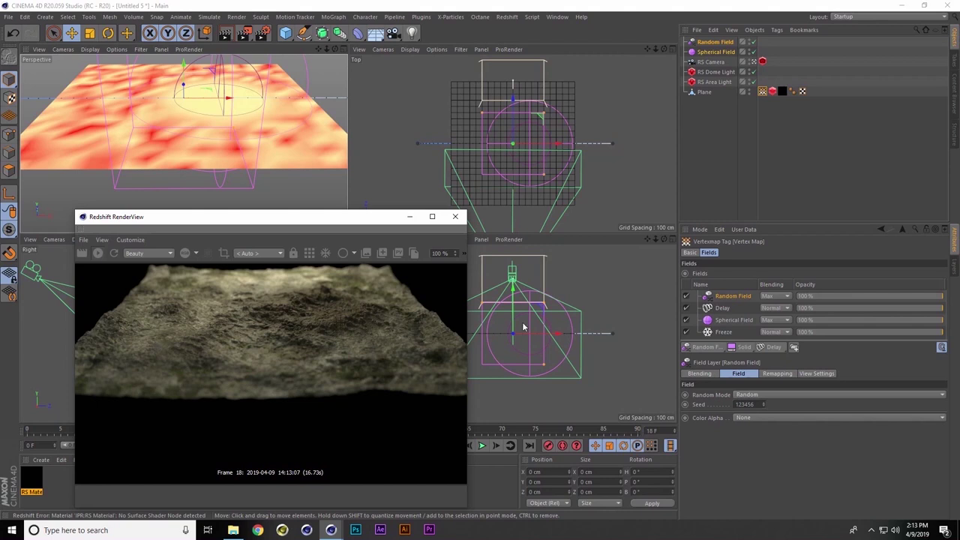
Set the Contour Mode in the Random Field's remapping to Curve
left_click(778, 373)
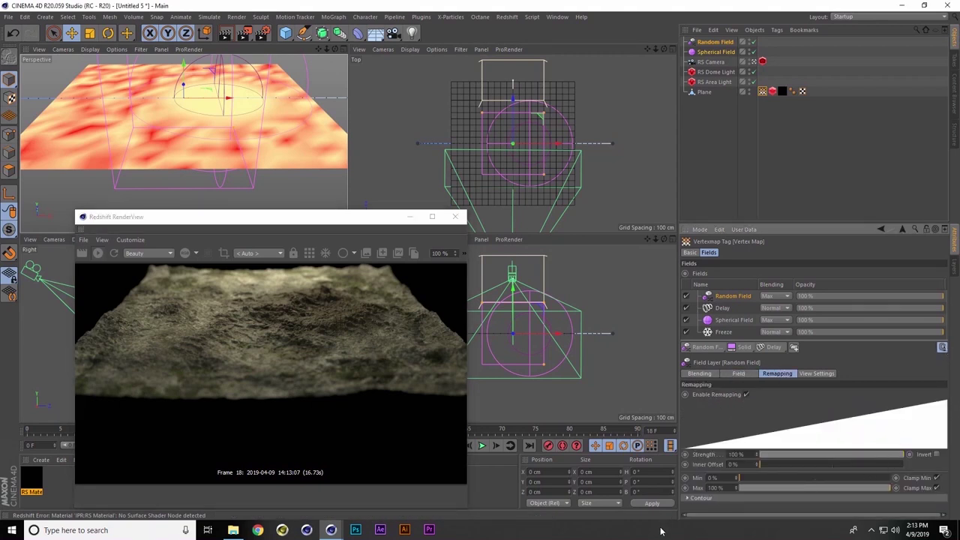
left_click(688, 497)
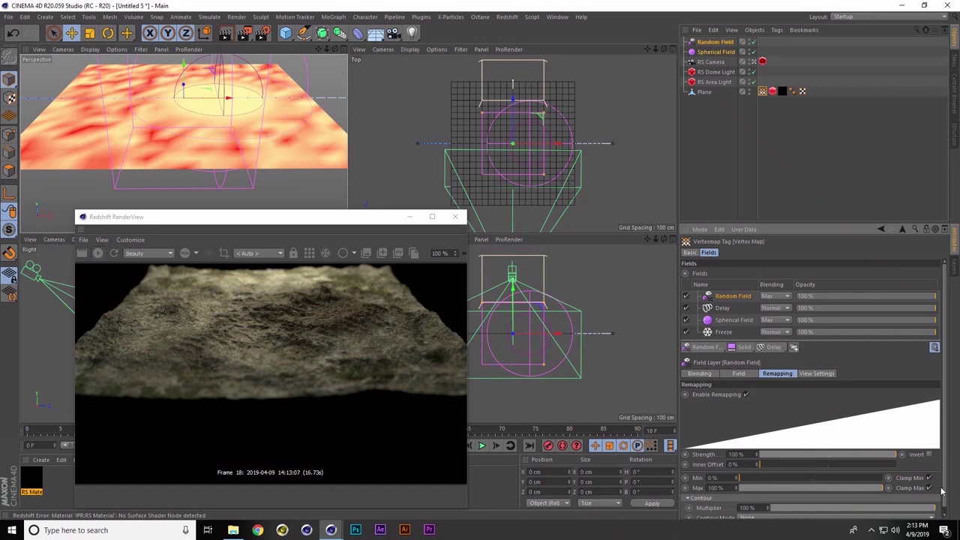
scroll(942, 495, "down", 1)
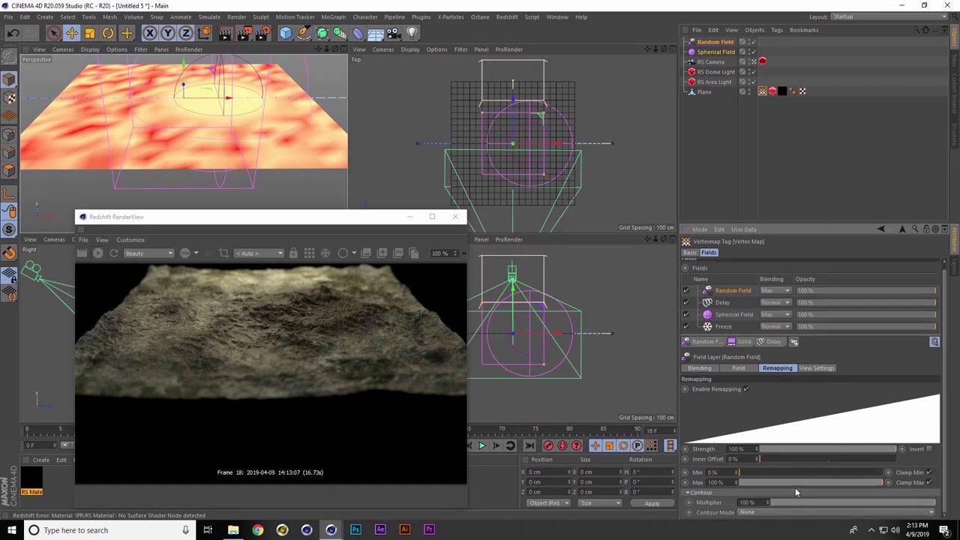
left_click(766, 513)
left_click(753, 502)
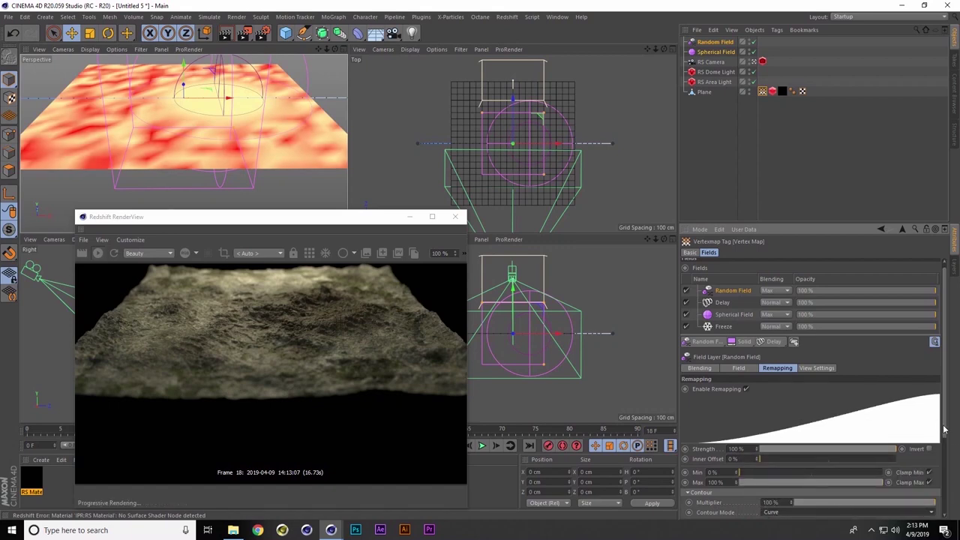
Steepen the Random Field's contour spline by moving its end points inward to about 0.2 and 0.6, and set Spline Animation Speed to 30 F
scroll(907, 457, "down", 5)
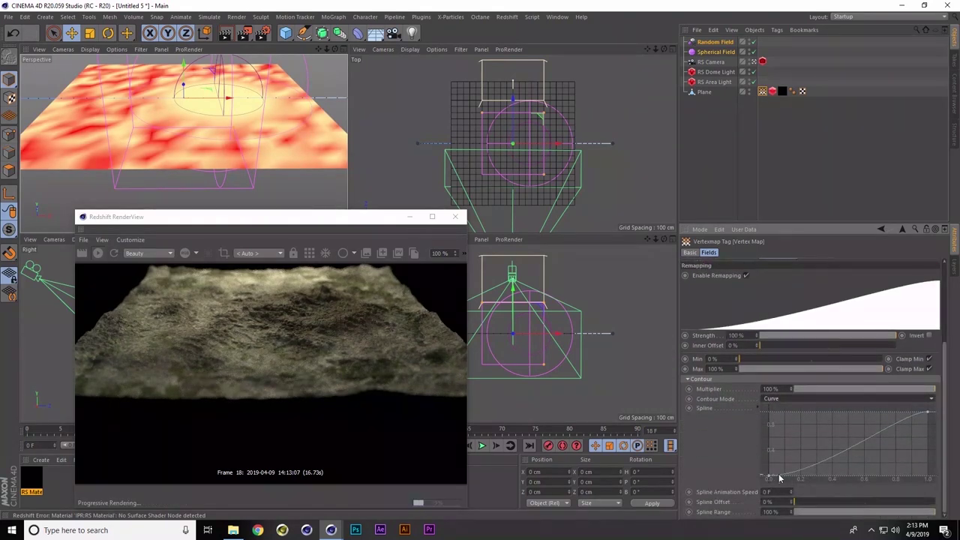
left_click_drag(766, 477, 796, 478)
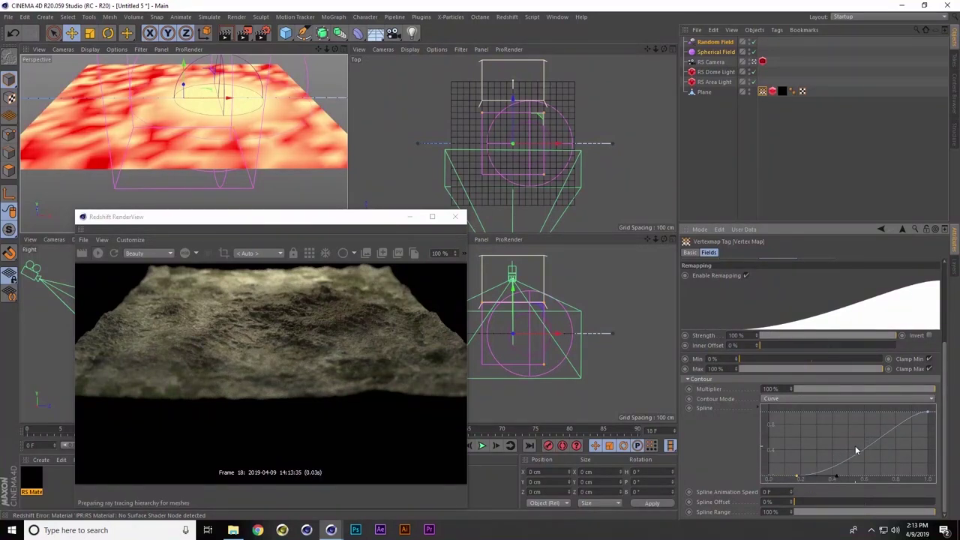
left_click_drag(928, 413, 867, 413)
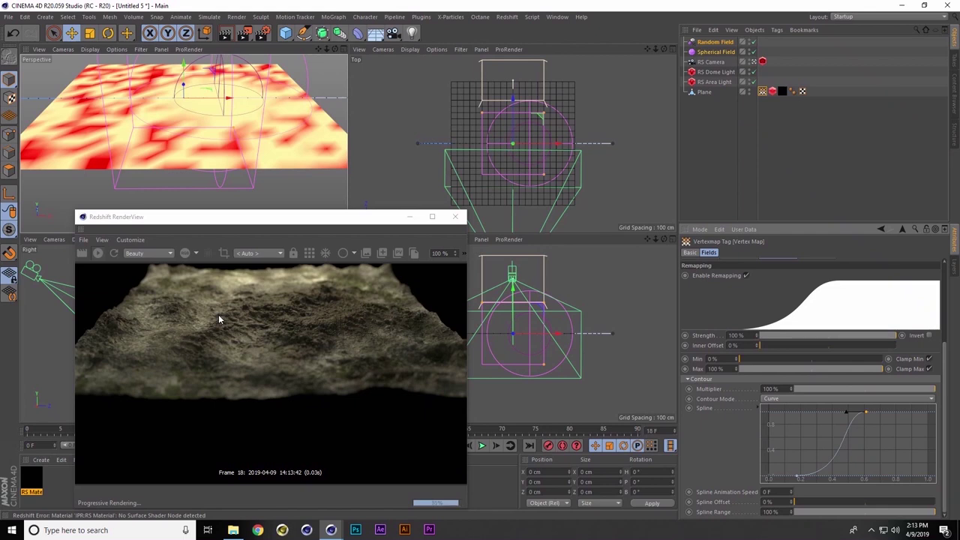
mouse_move(234, 530)
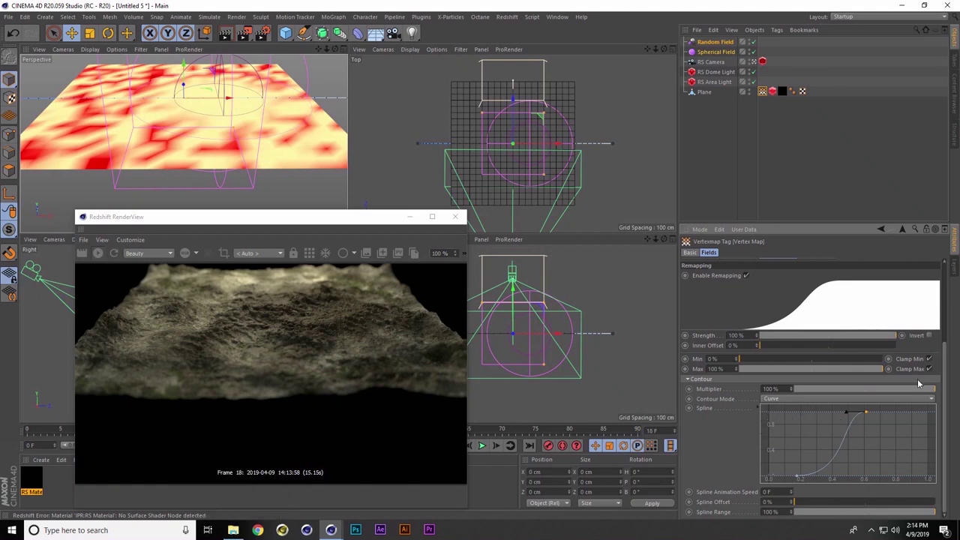
left_click_drag(946, 371, 949, 391)
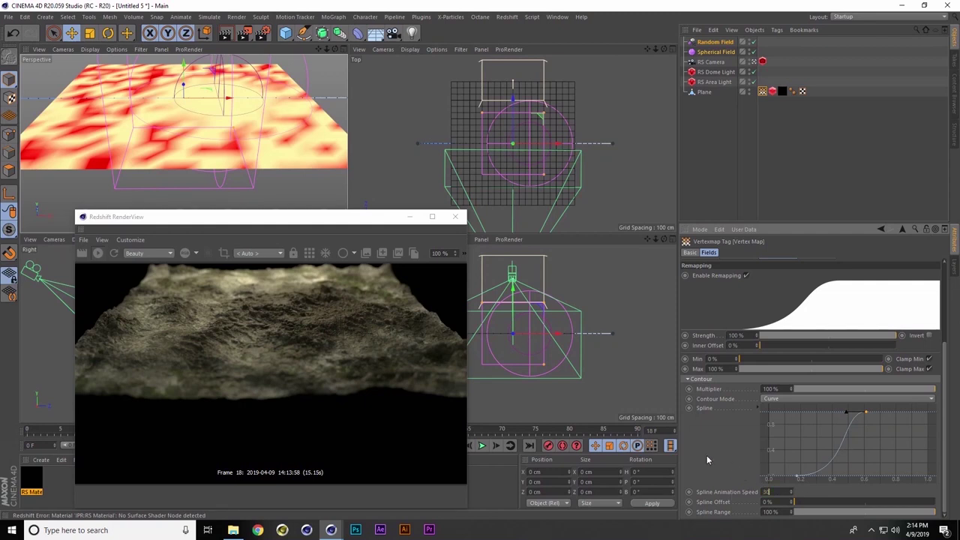
key("Return")
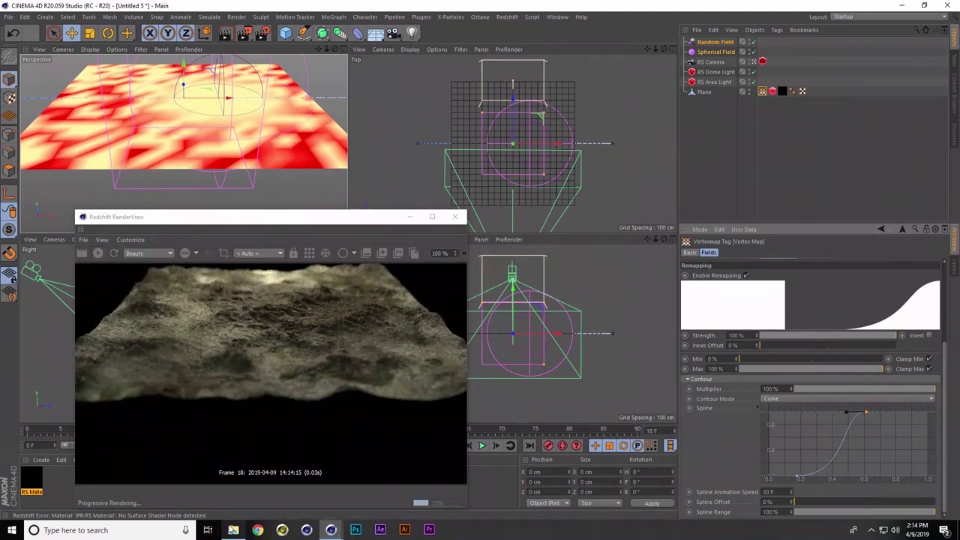
Review the reference video "2 - westgate spot bts" from the NAB 2019 folder around its midpoint, and close the player
left_click(233, 529)
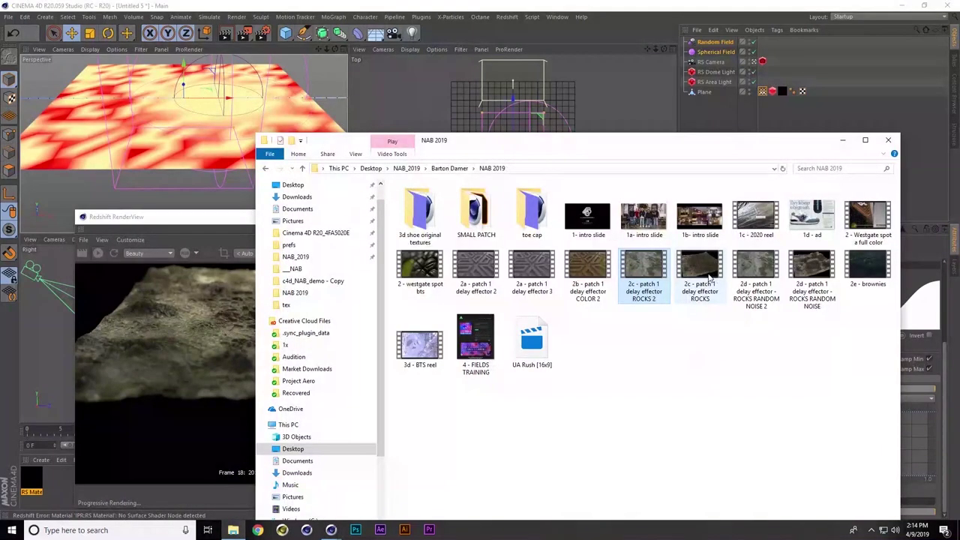
left_click(429, 274)
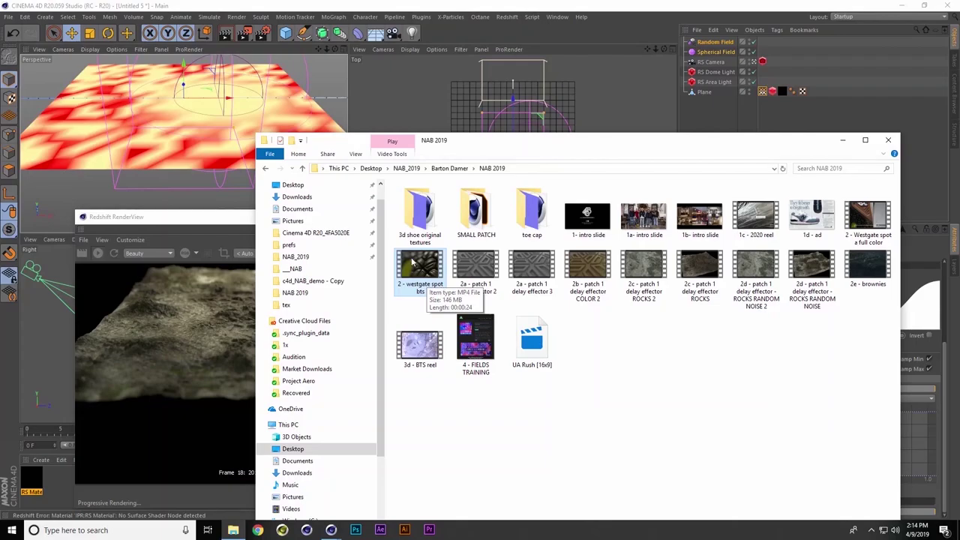
double_click(417, 261)
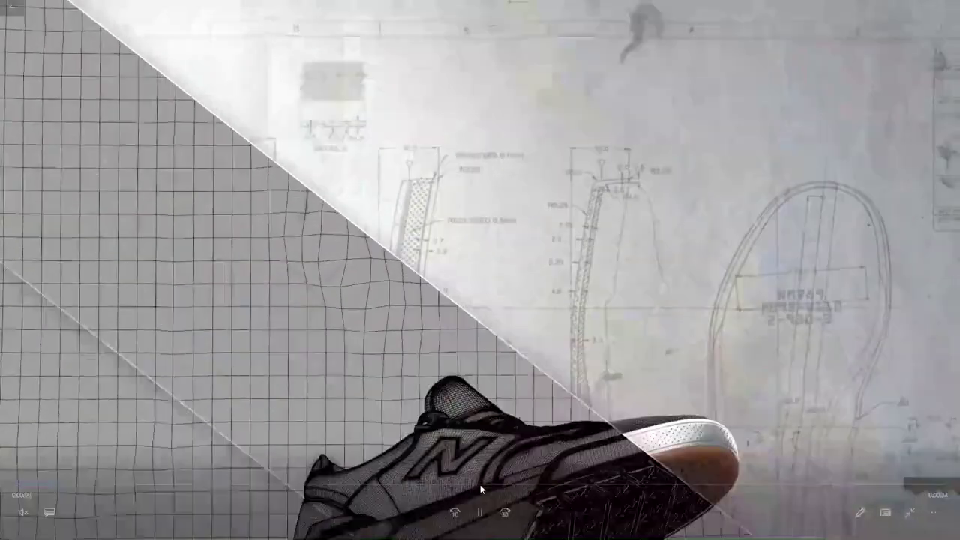
left_click(480, 512)
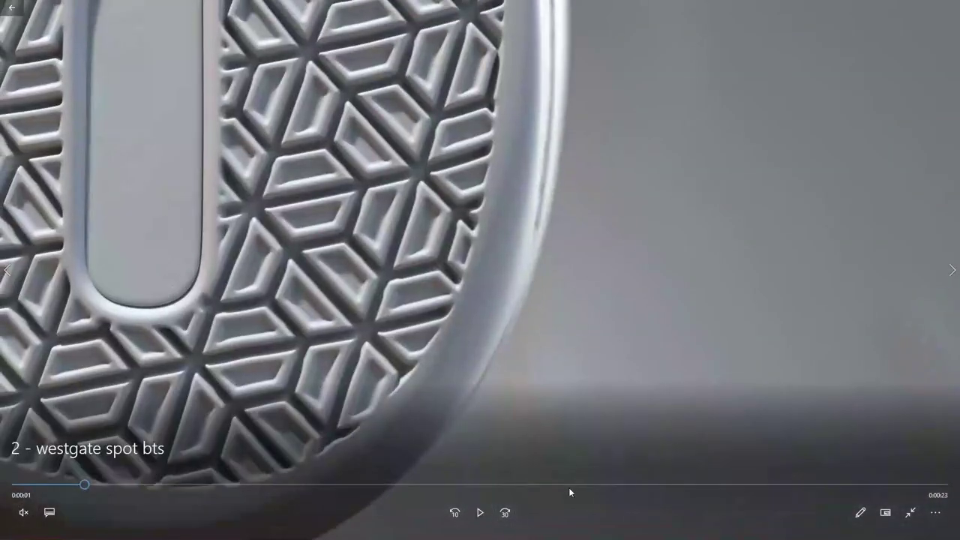
left_click_drag(600, 486, 544, 486)
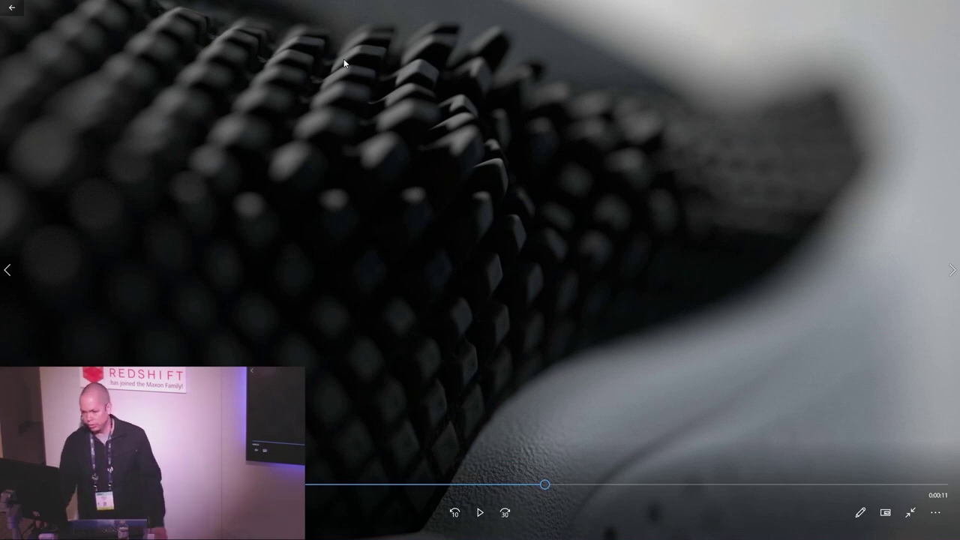
left_click(11, 9)
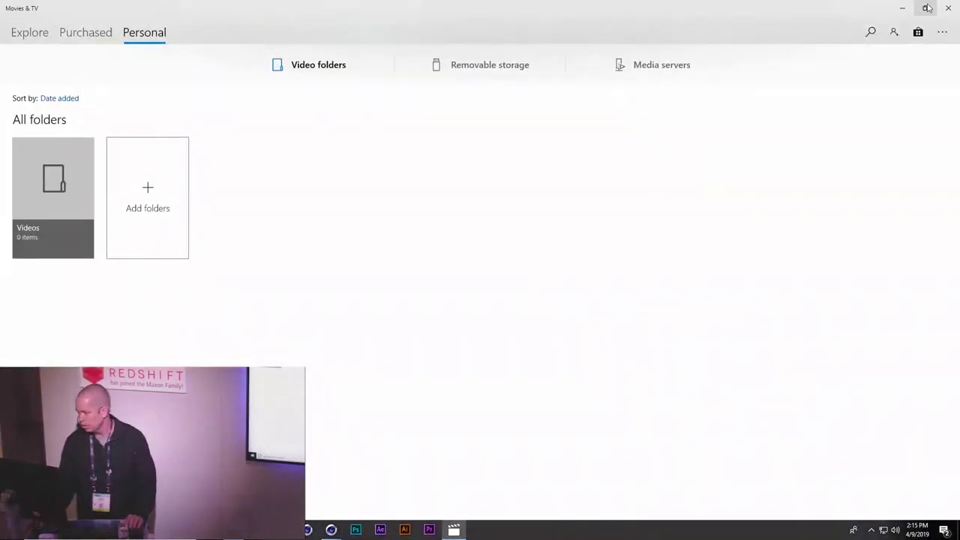
left_click(949, 9)
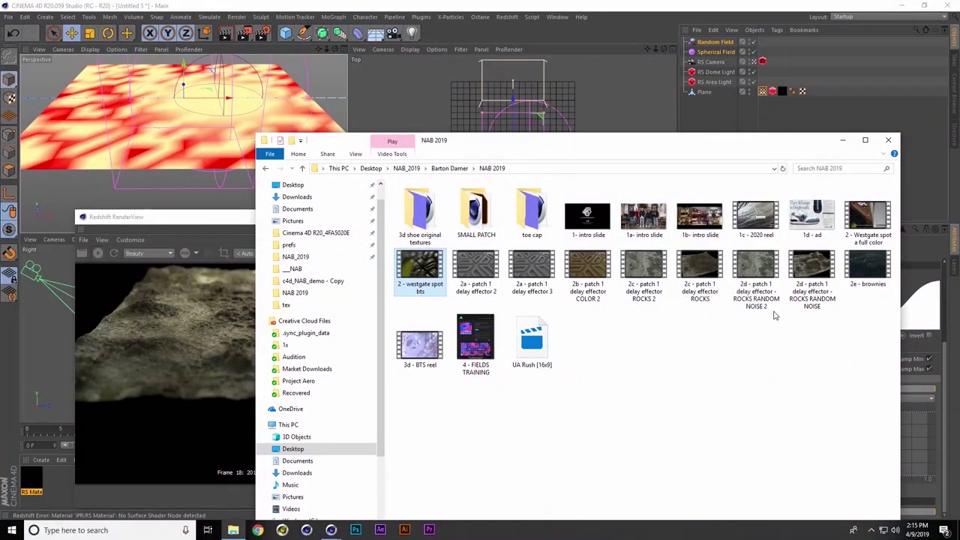
Play "2d - patch 1 delay effector - ROCKS RANDOM NOISE 2", switch to "2d - patch 1 delay effector - ROCKS RANDOM NOISE", and pause it at about five seconds
double_click(753, 262)
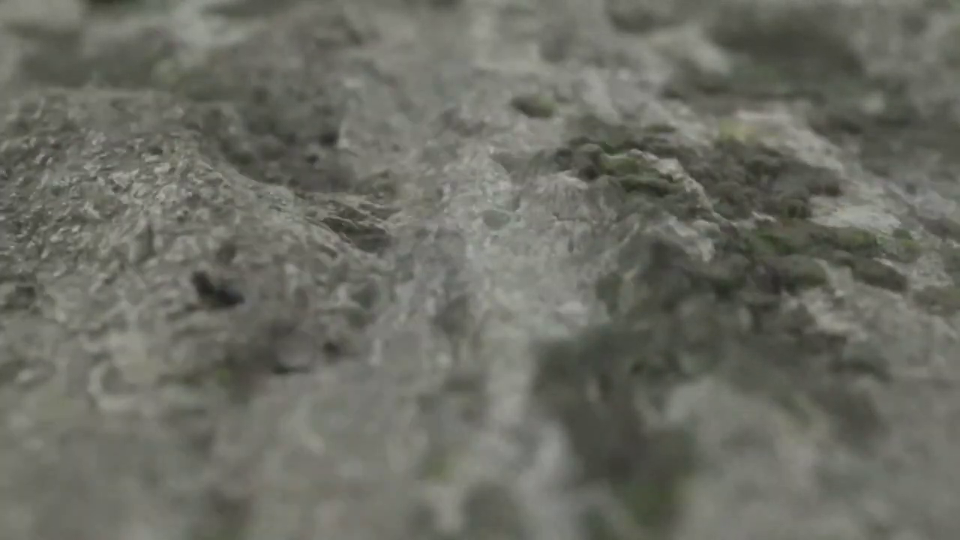
mouse_move(951, 255)
left_click(952, 272)
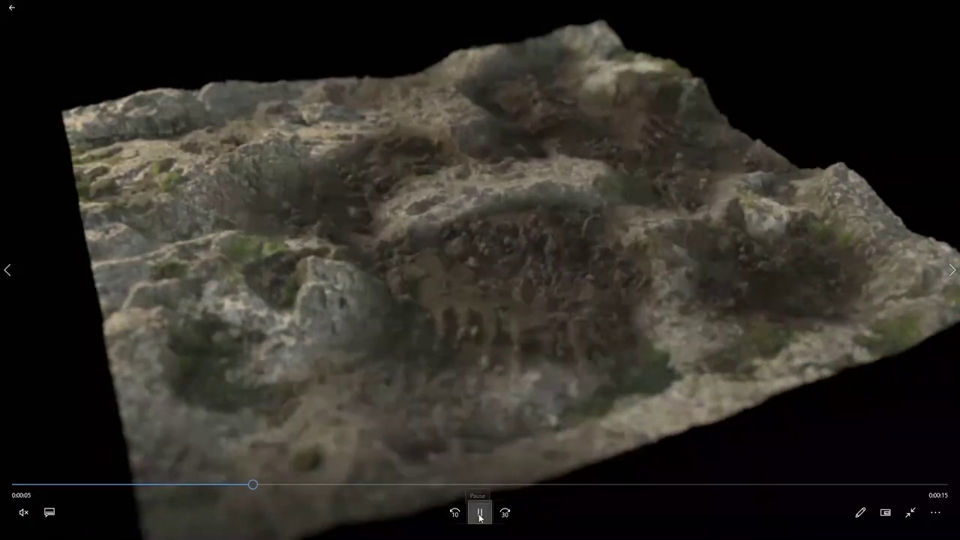
left_click(480, 515)
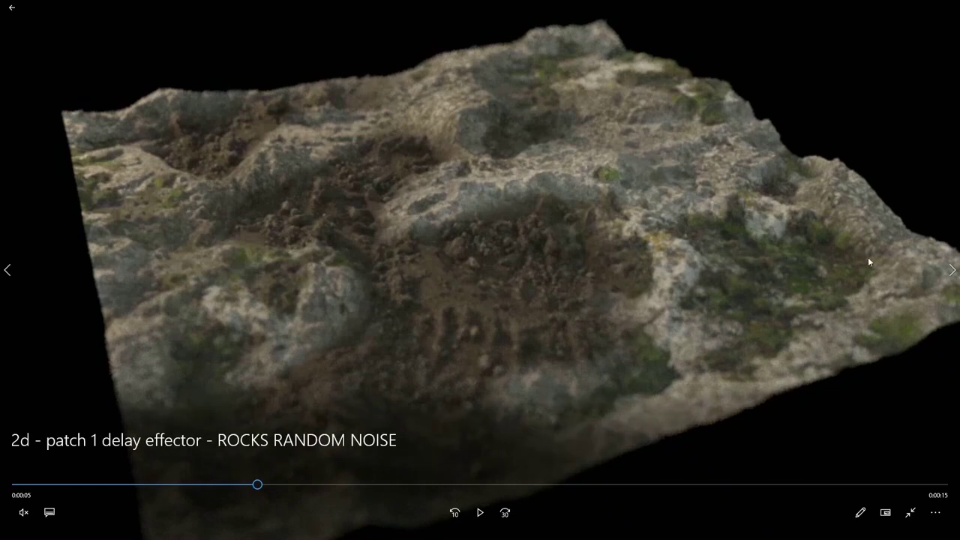
Switch to the reference video "2e - brownies" and replay it
left_click(952, 272)
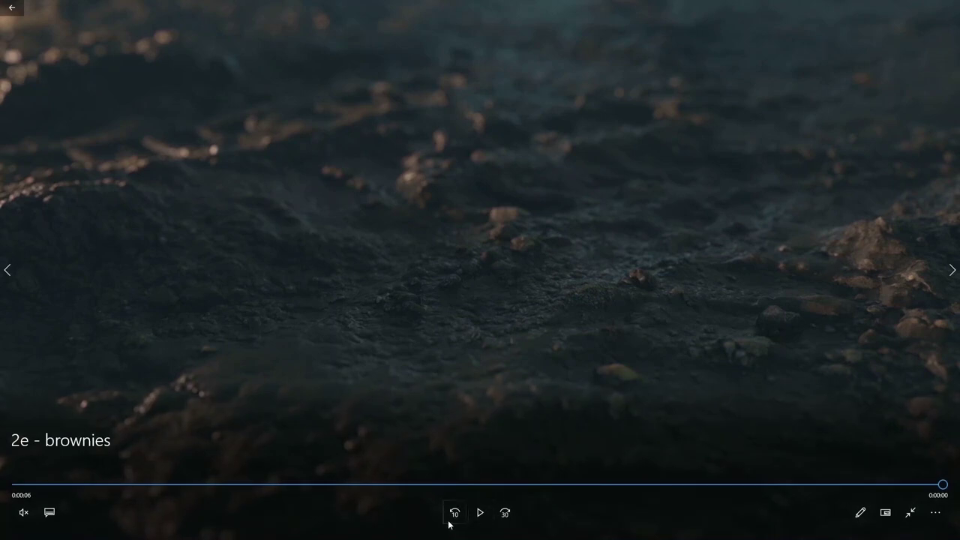
left_click(480, 512)
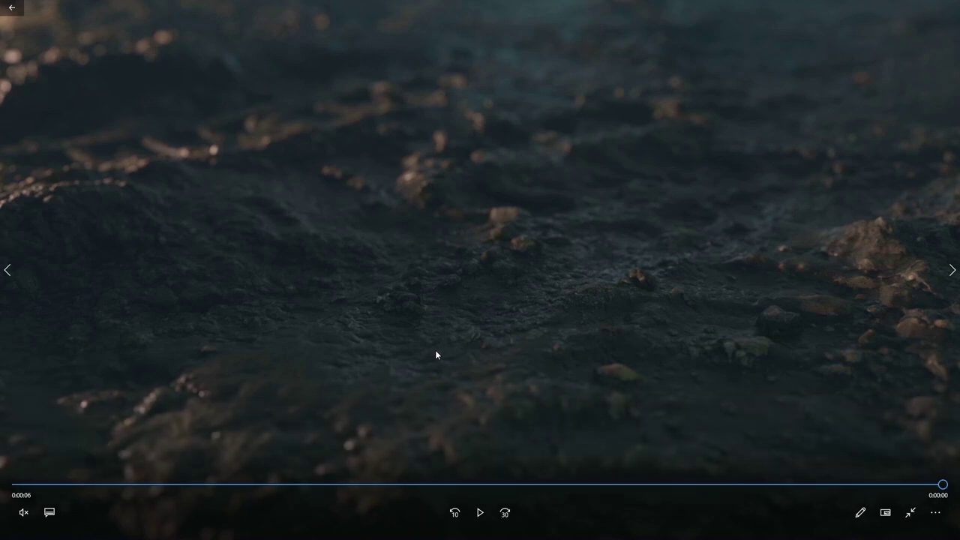
left_click(480, 512)
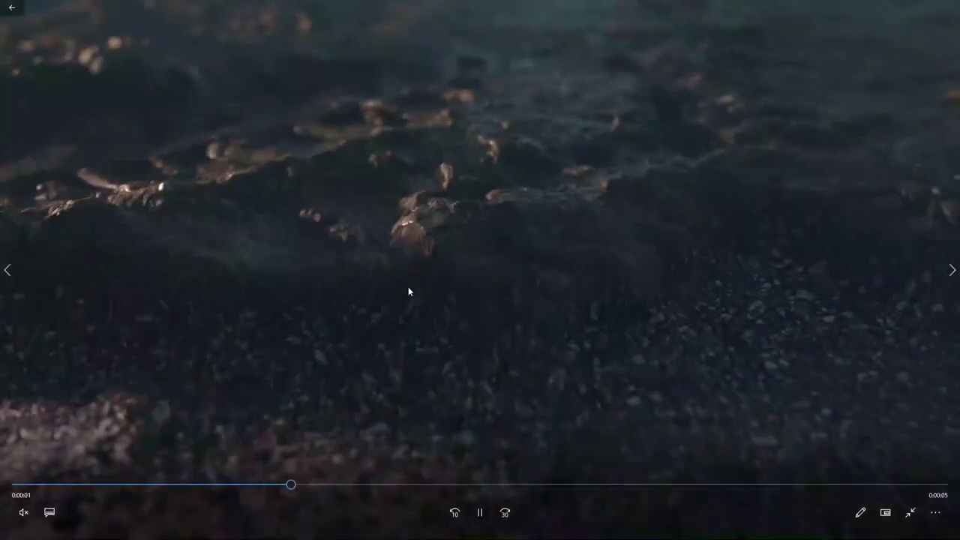